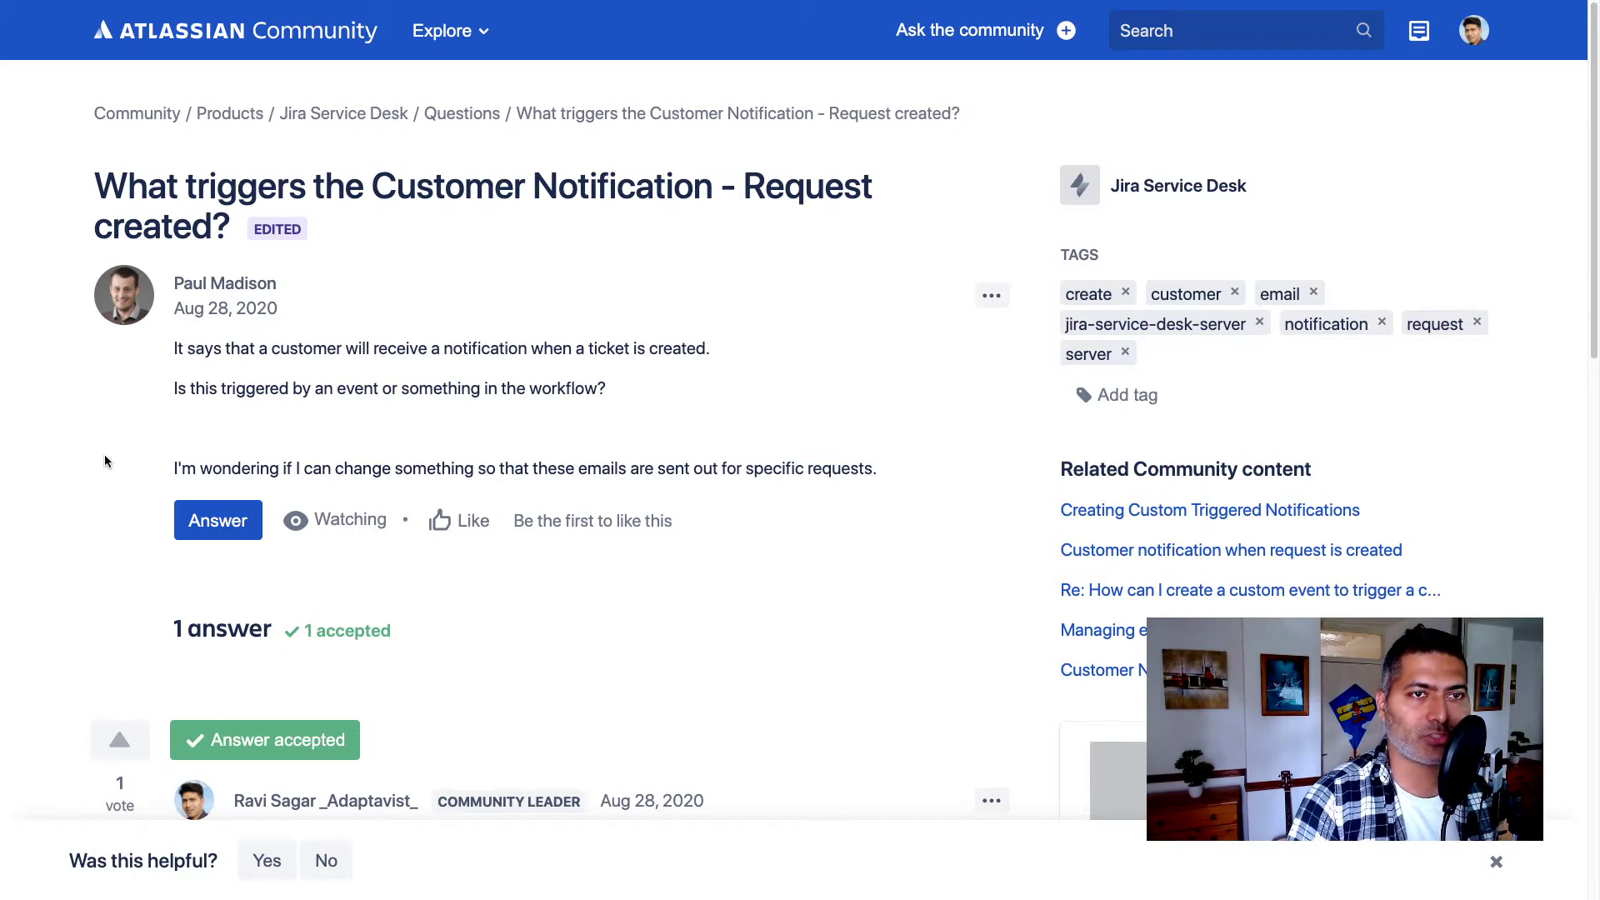
# Step: Switch from the community question to the Jira All issues list showing 190 issues
pyautogui.hotkey('ctrl', 'Tab')
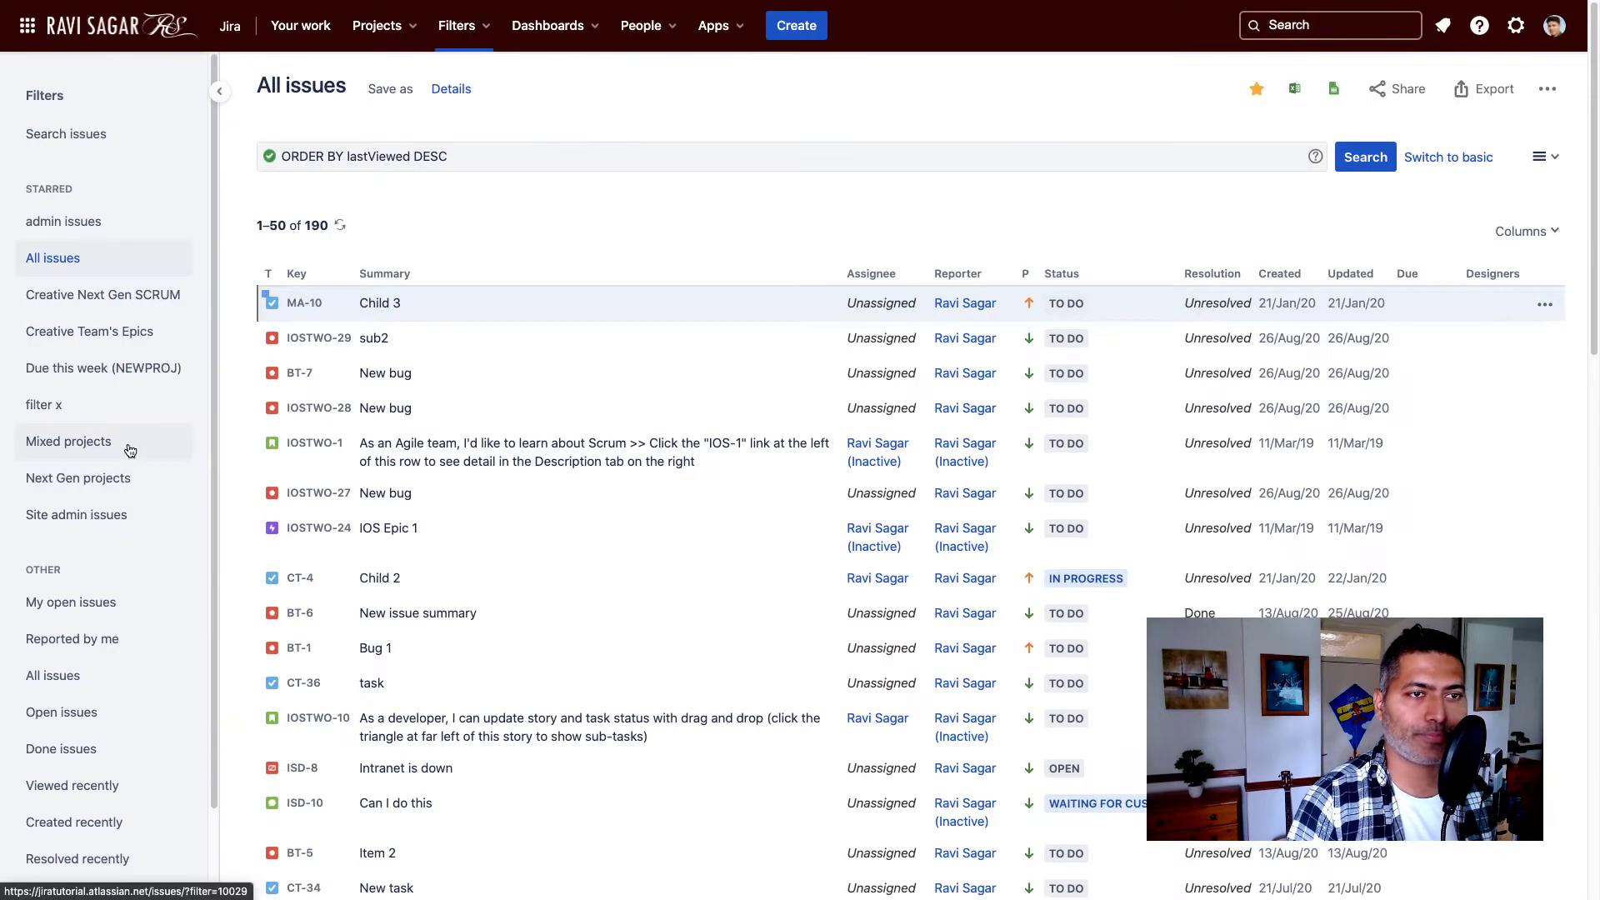
# Step: Open the External Service Desk (ESD) project's Customer notifications settings, with the page zoomed to 125%
pyautogui.click(415, 29)
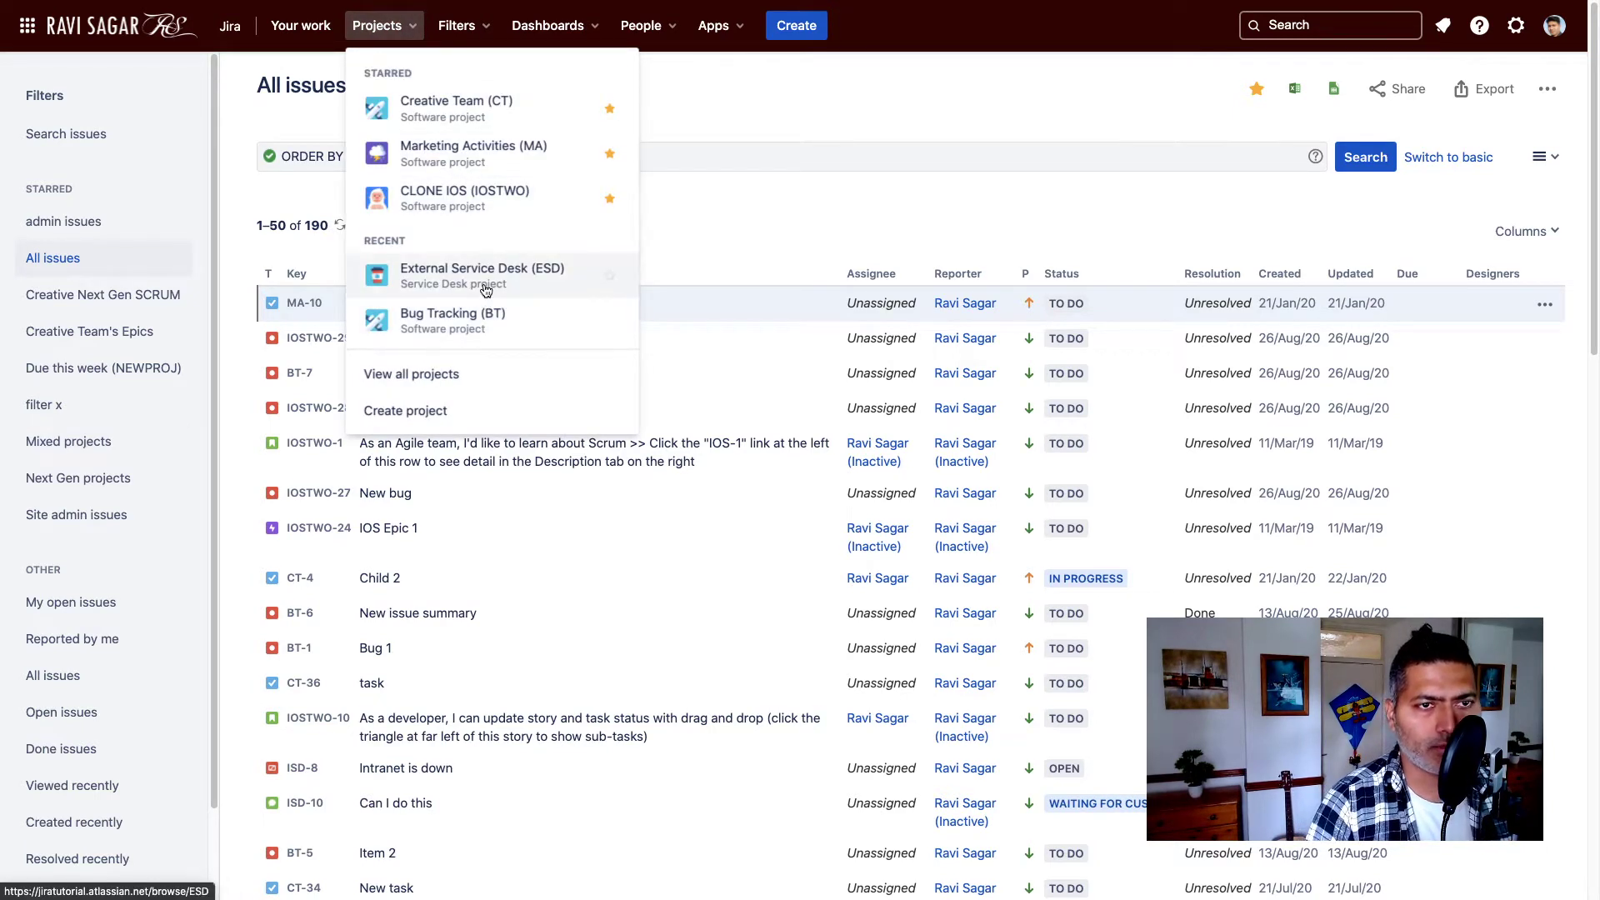
pyautogui.click(486, 290)
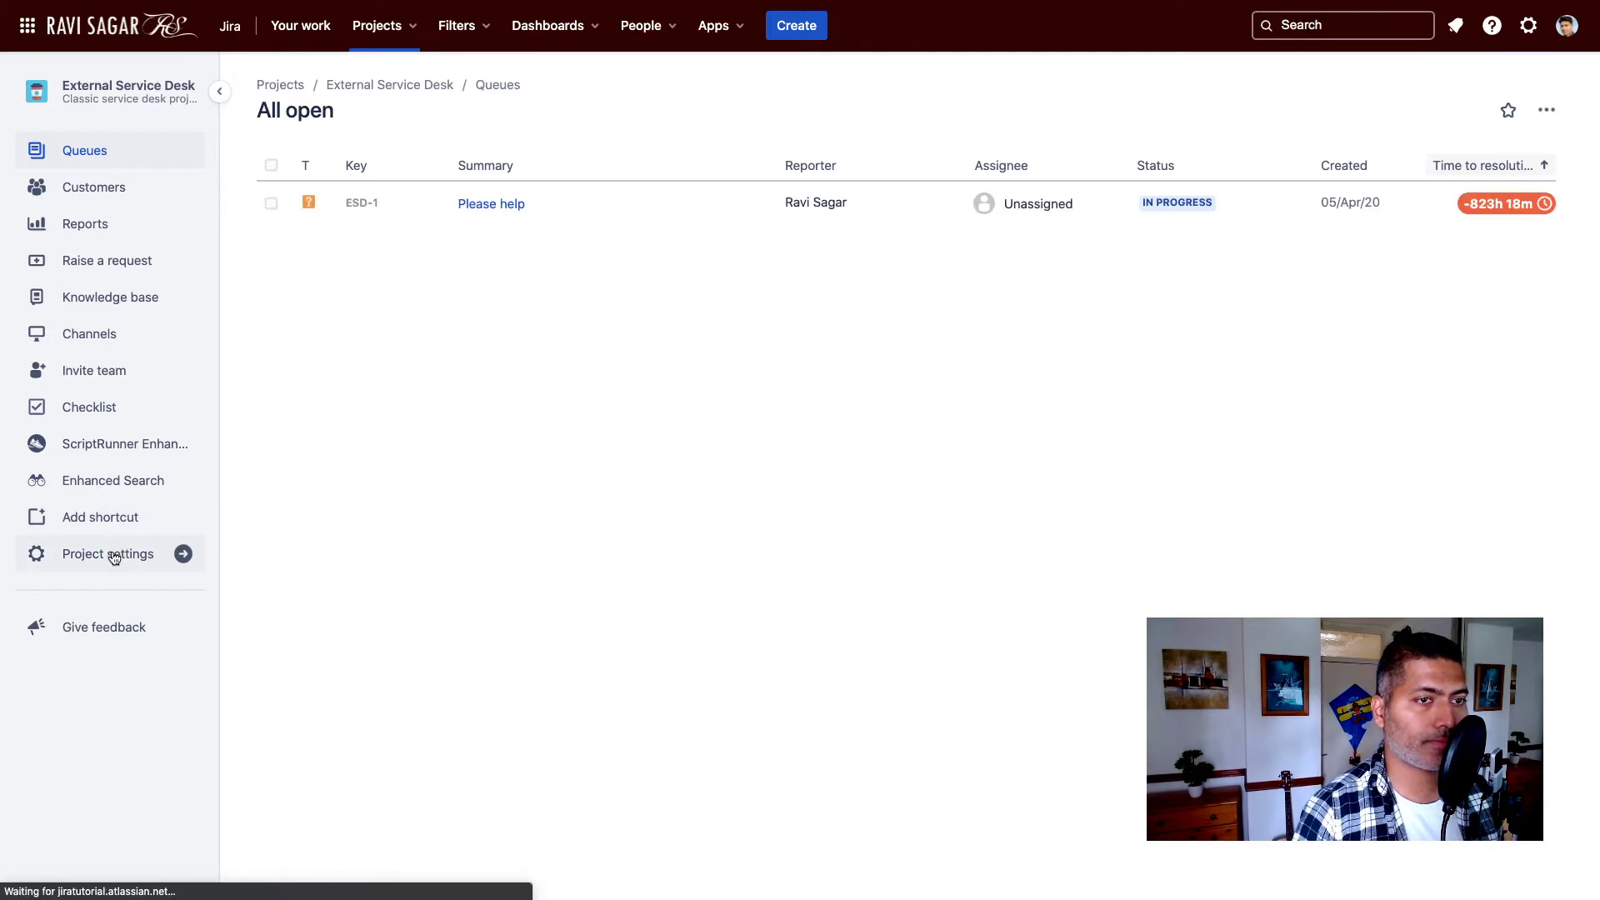
pyautogui.click(109, 554)
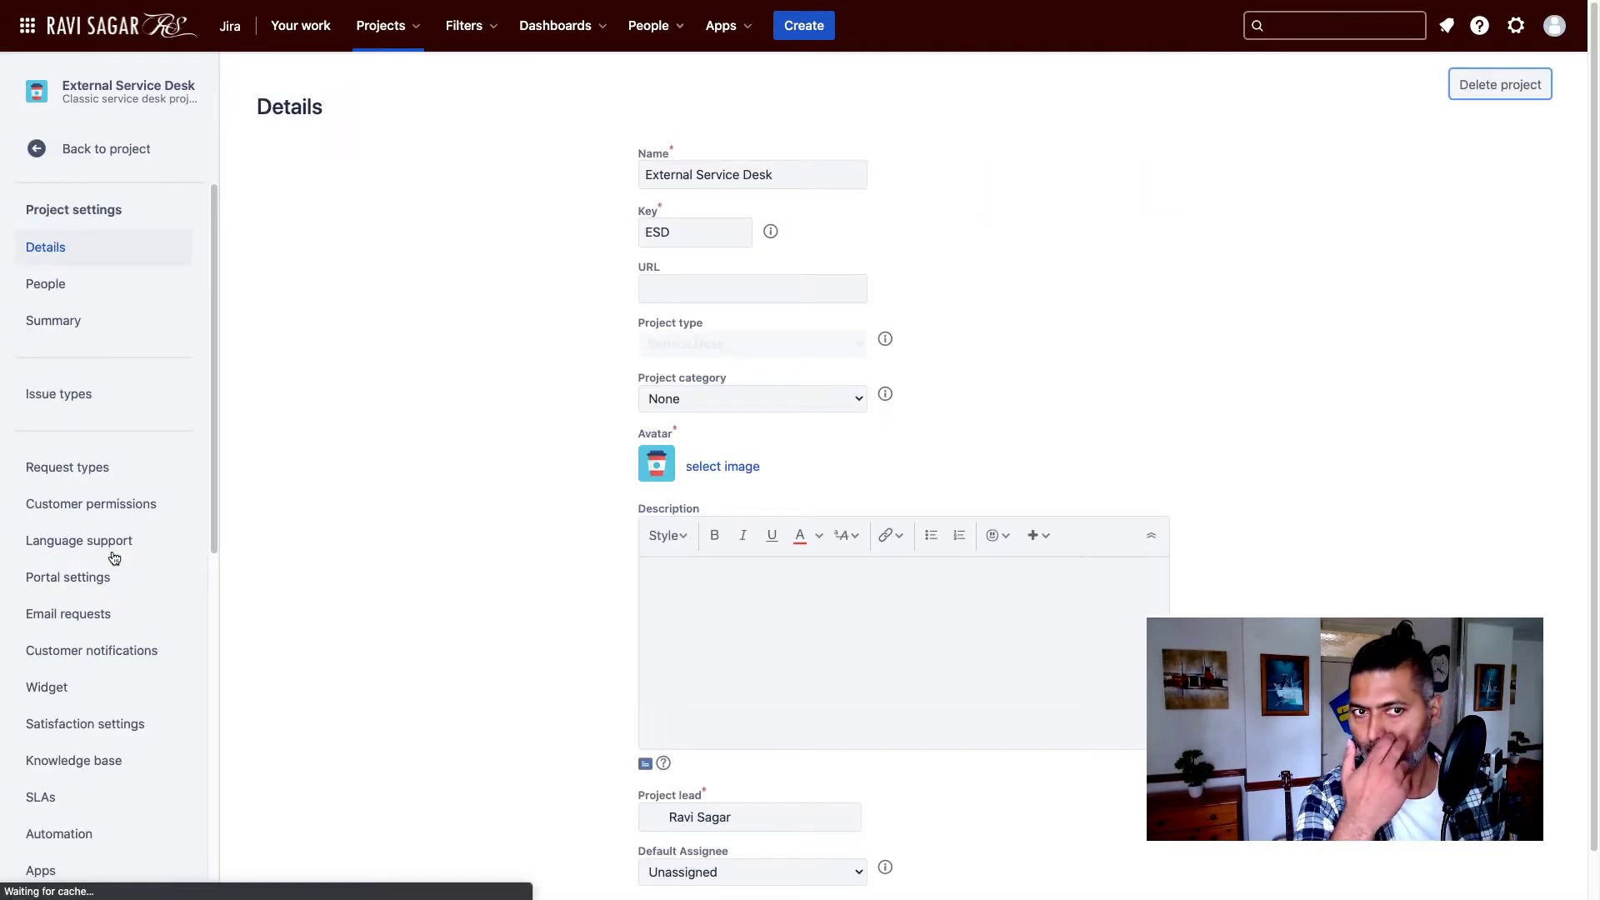
pyautogui.scroll(-3, 114, 557)
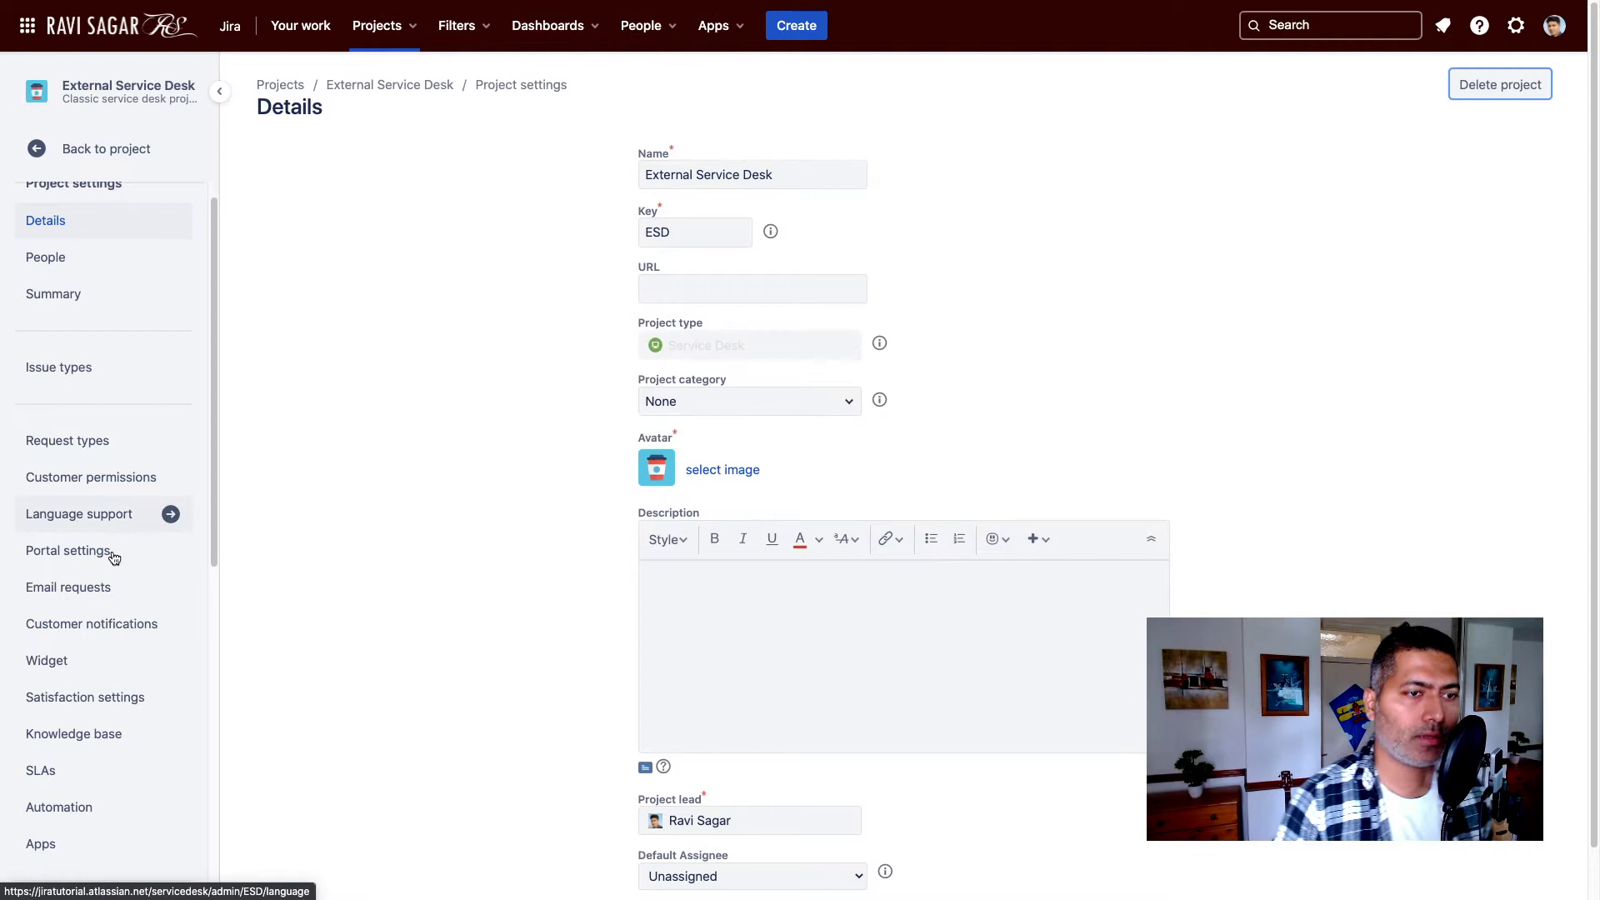
pyautogui.press('super+plus')
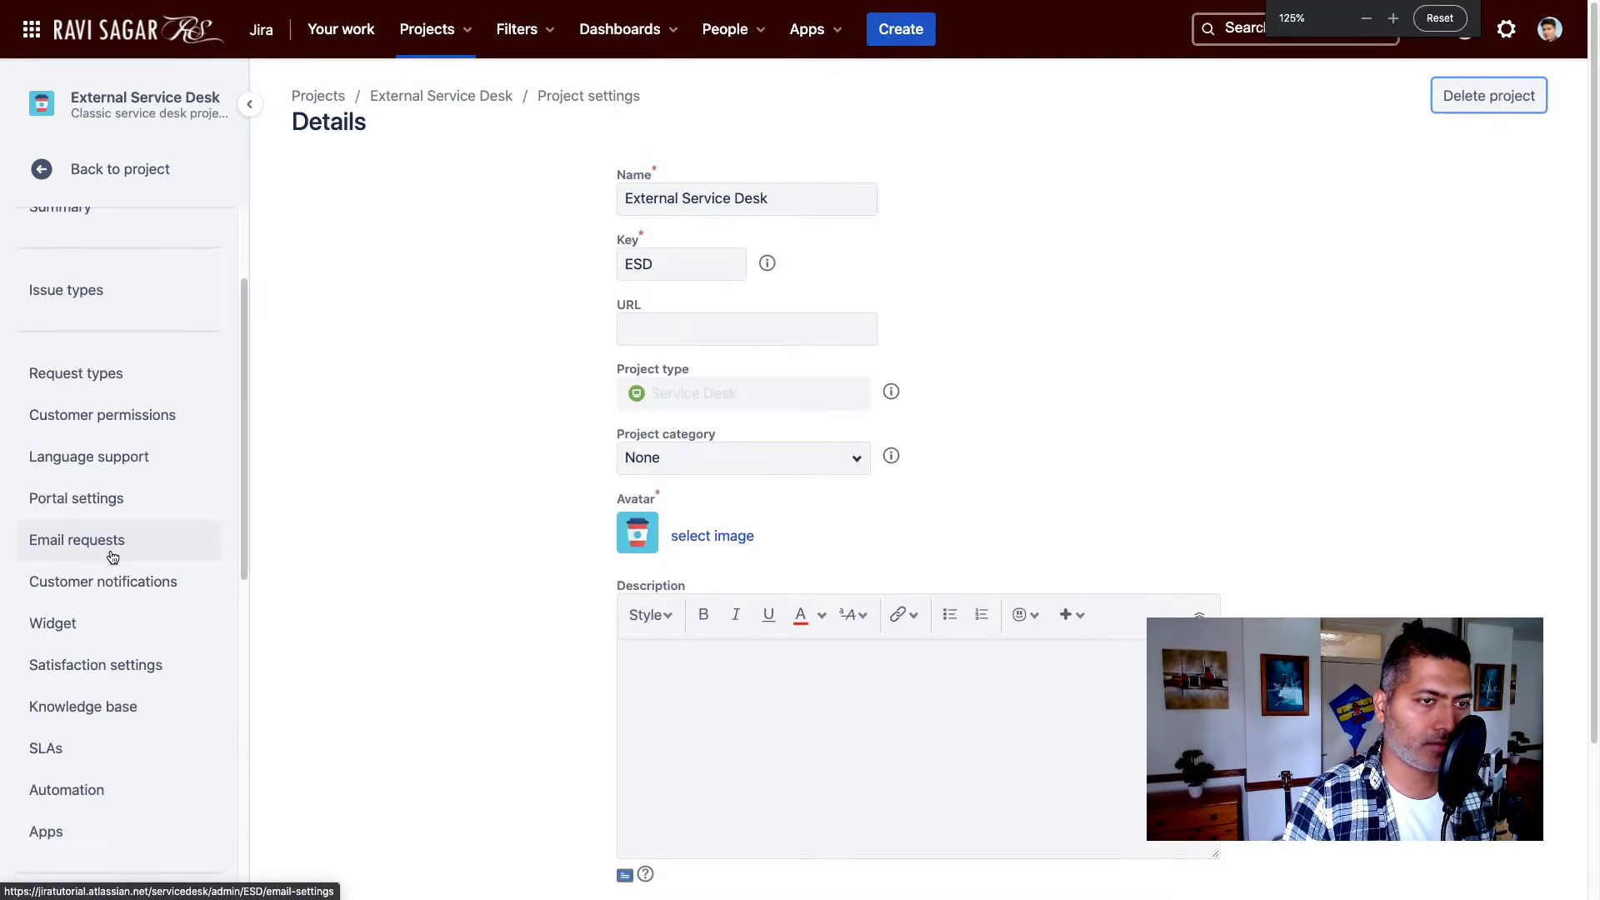
pyautogui.scroll(-2, 115, 558)
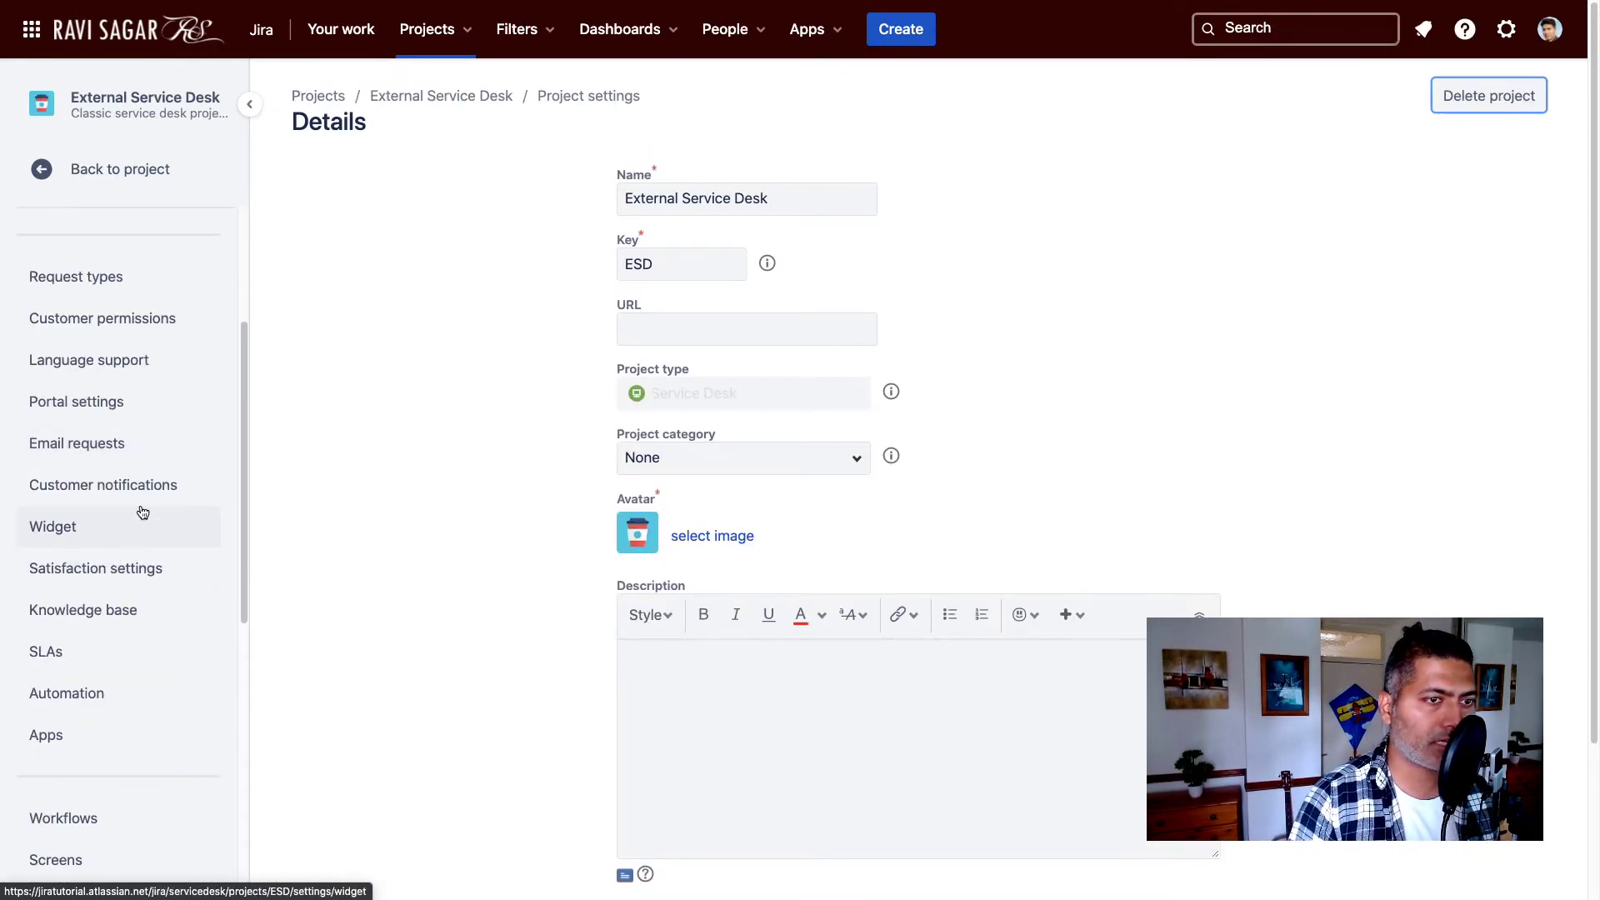
pyautogui.scroll(-1, 112, 489)
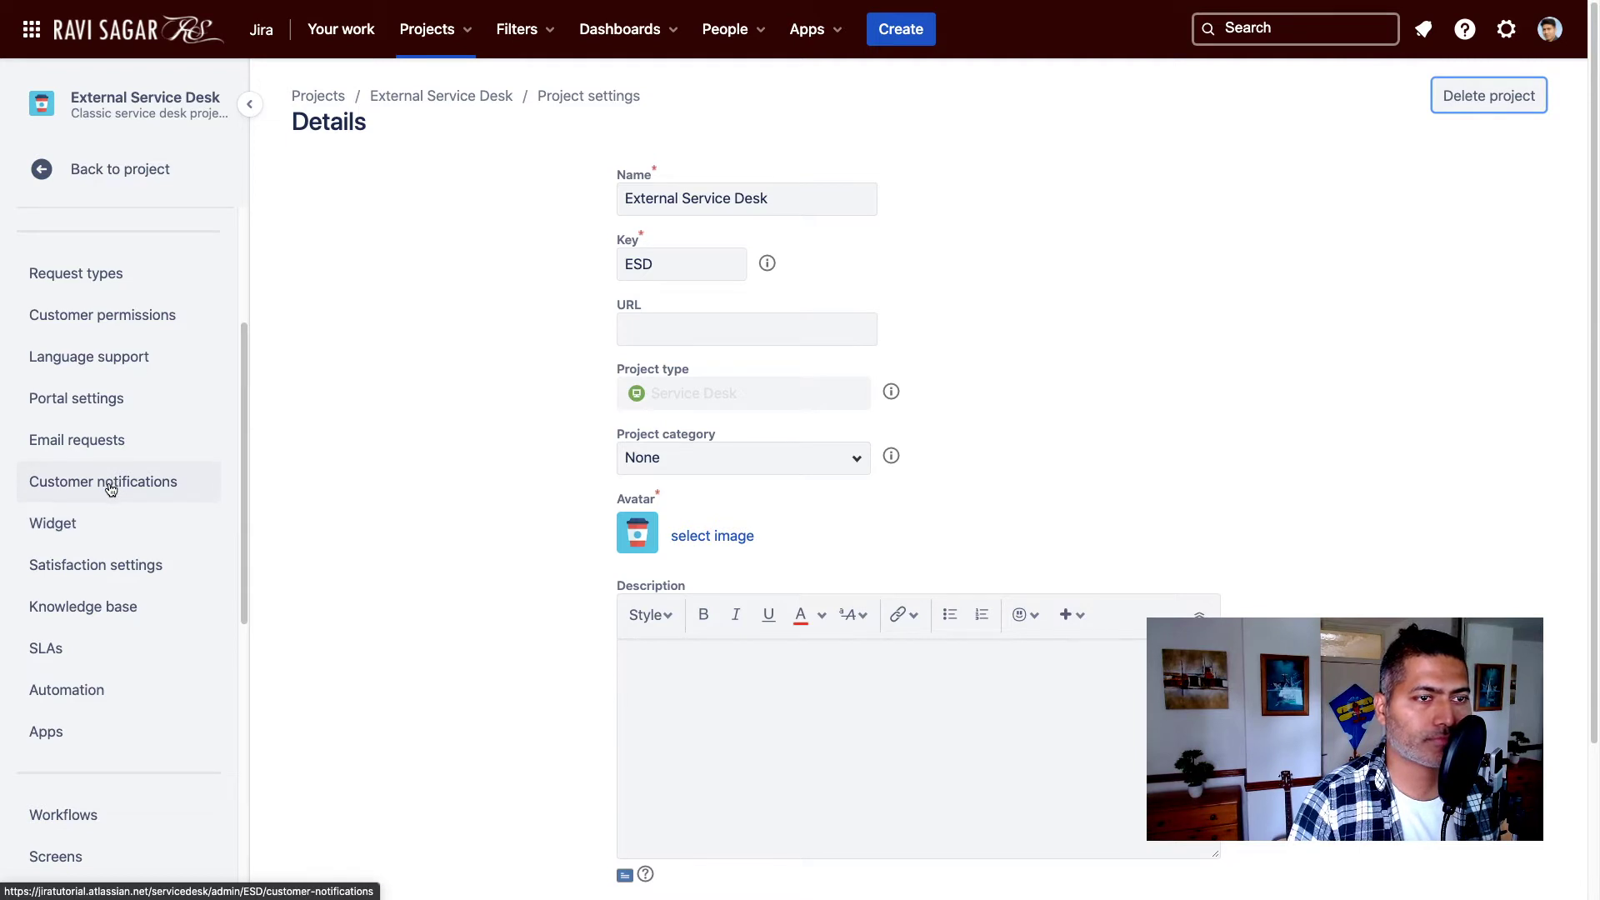
pyautogui.click(111, 489)
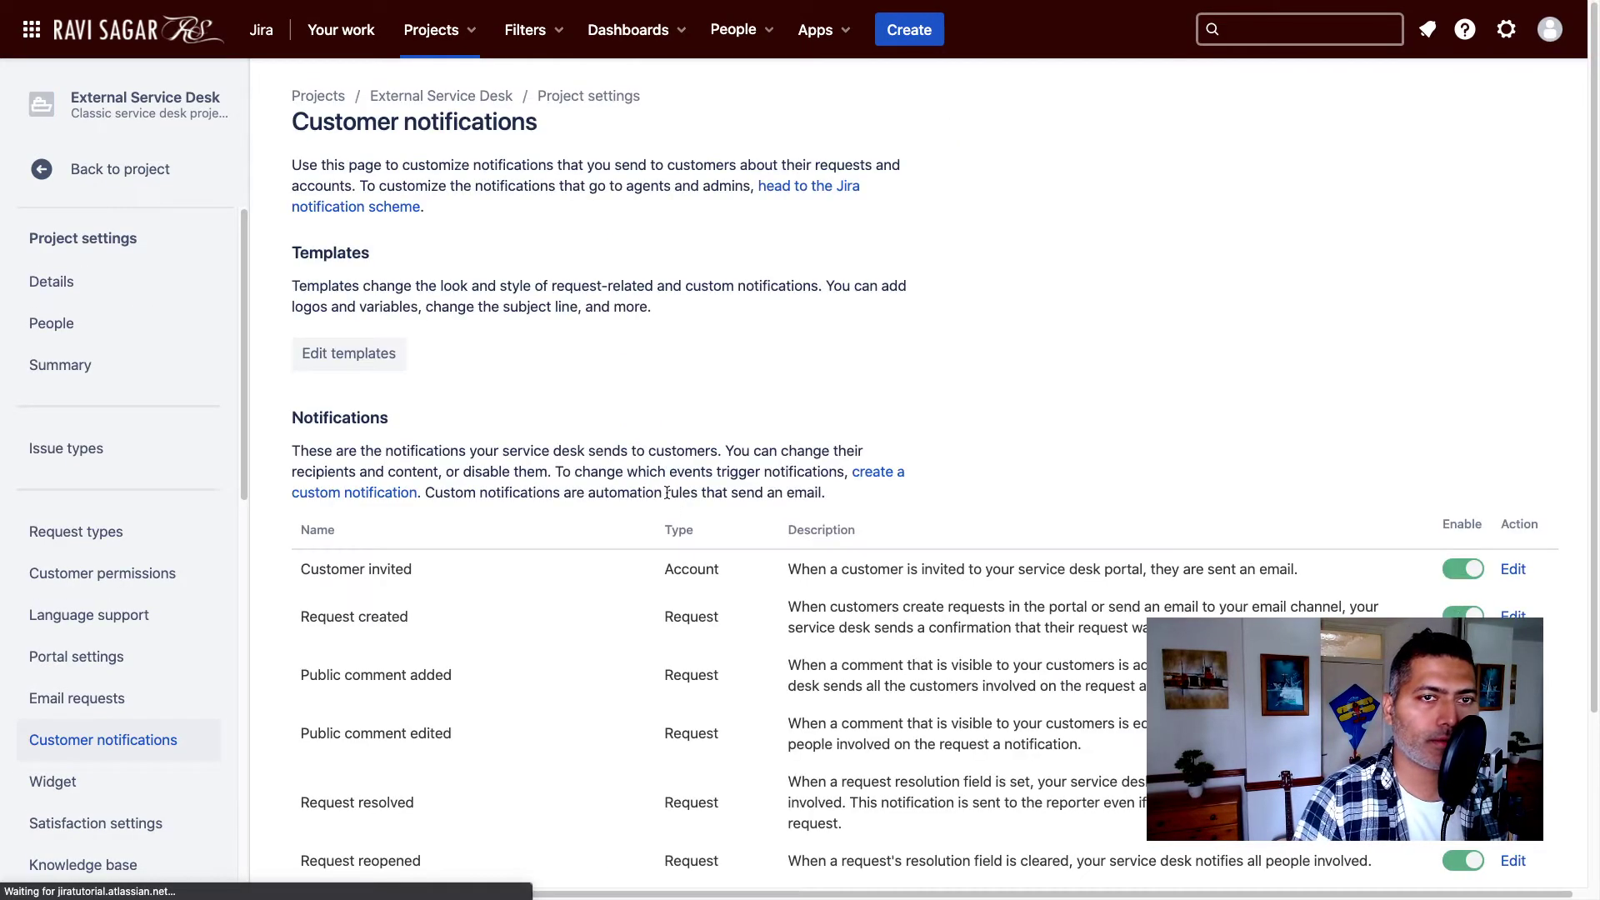
# Step: Scroll through the Customer notifications table to review the Request created entry
pyautogui.scroll(-3, 680, 508)
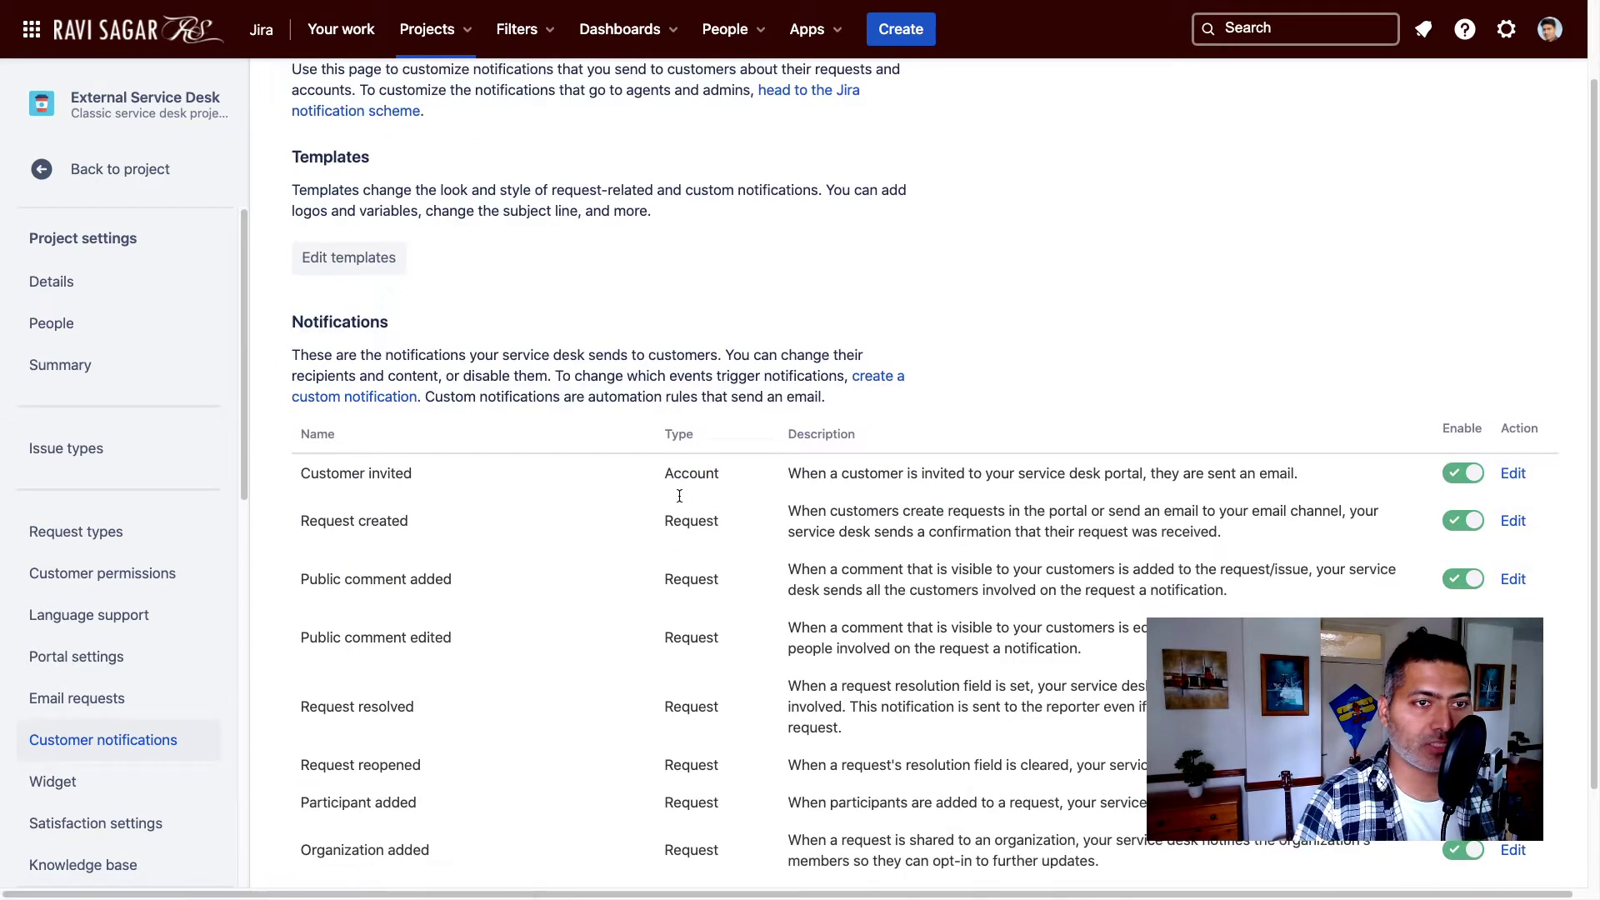
pyautogui.scroll(-1, 680, 501)
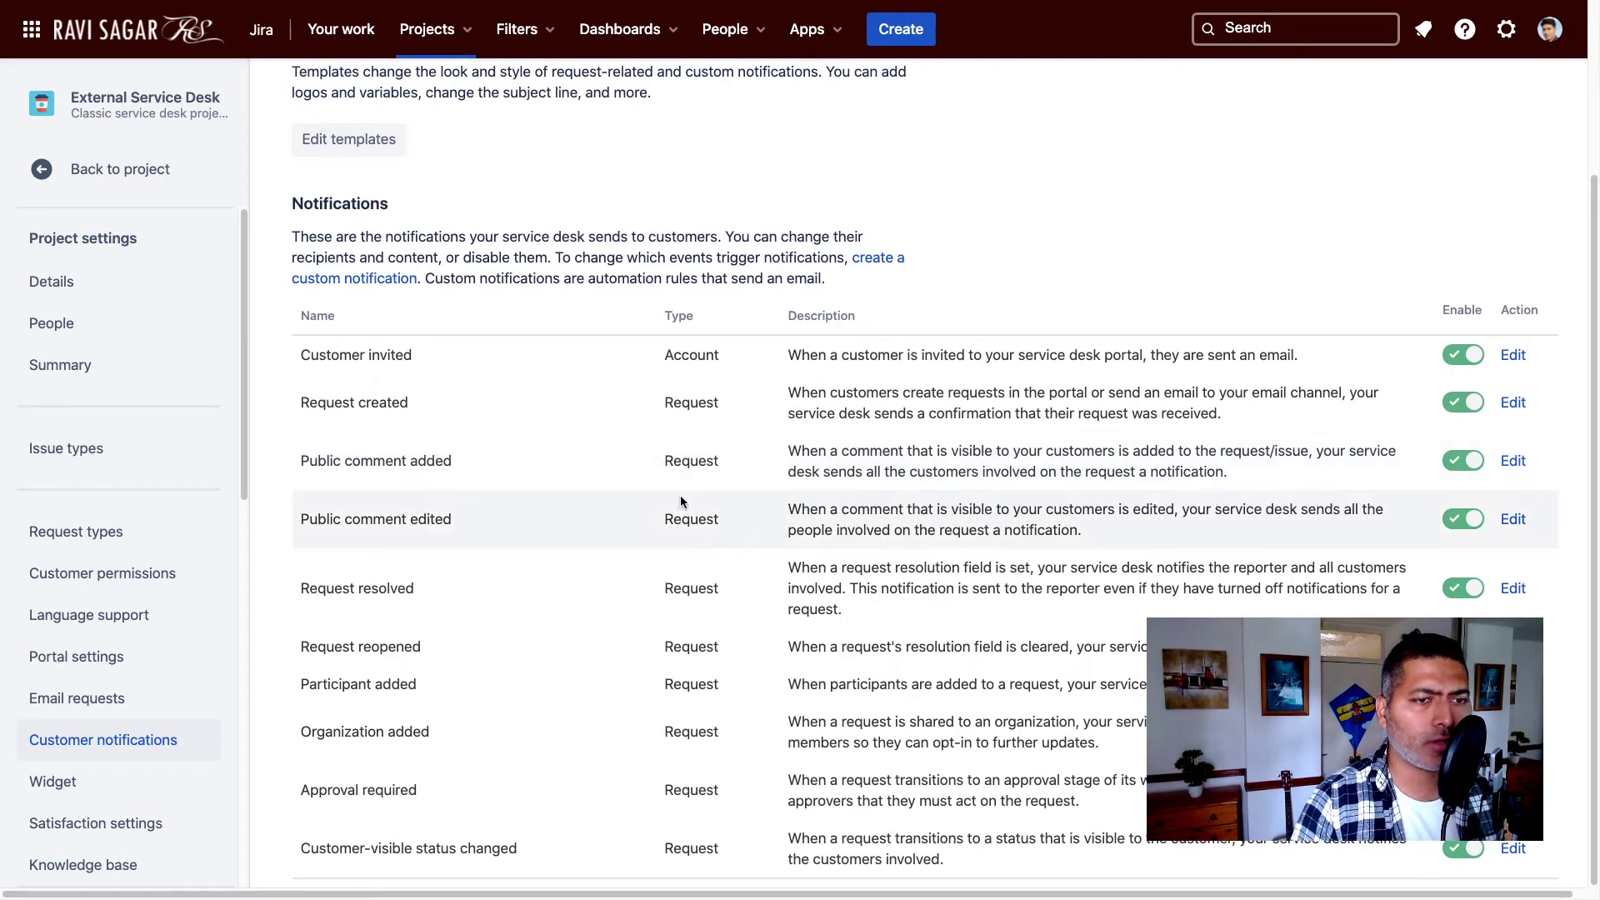
pyautogui.scroll(2, 682, 502)
pyautogui.scroll(-1, 680, 501)
pyautogui.scroll(3, 680, 495)
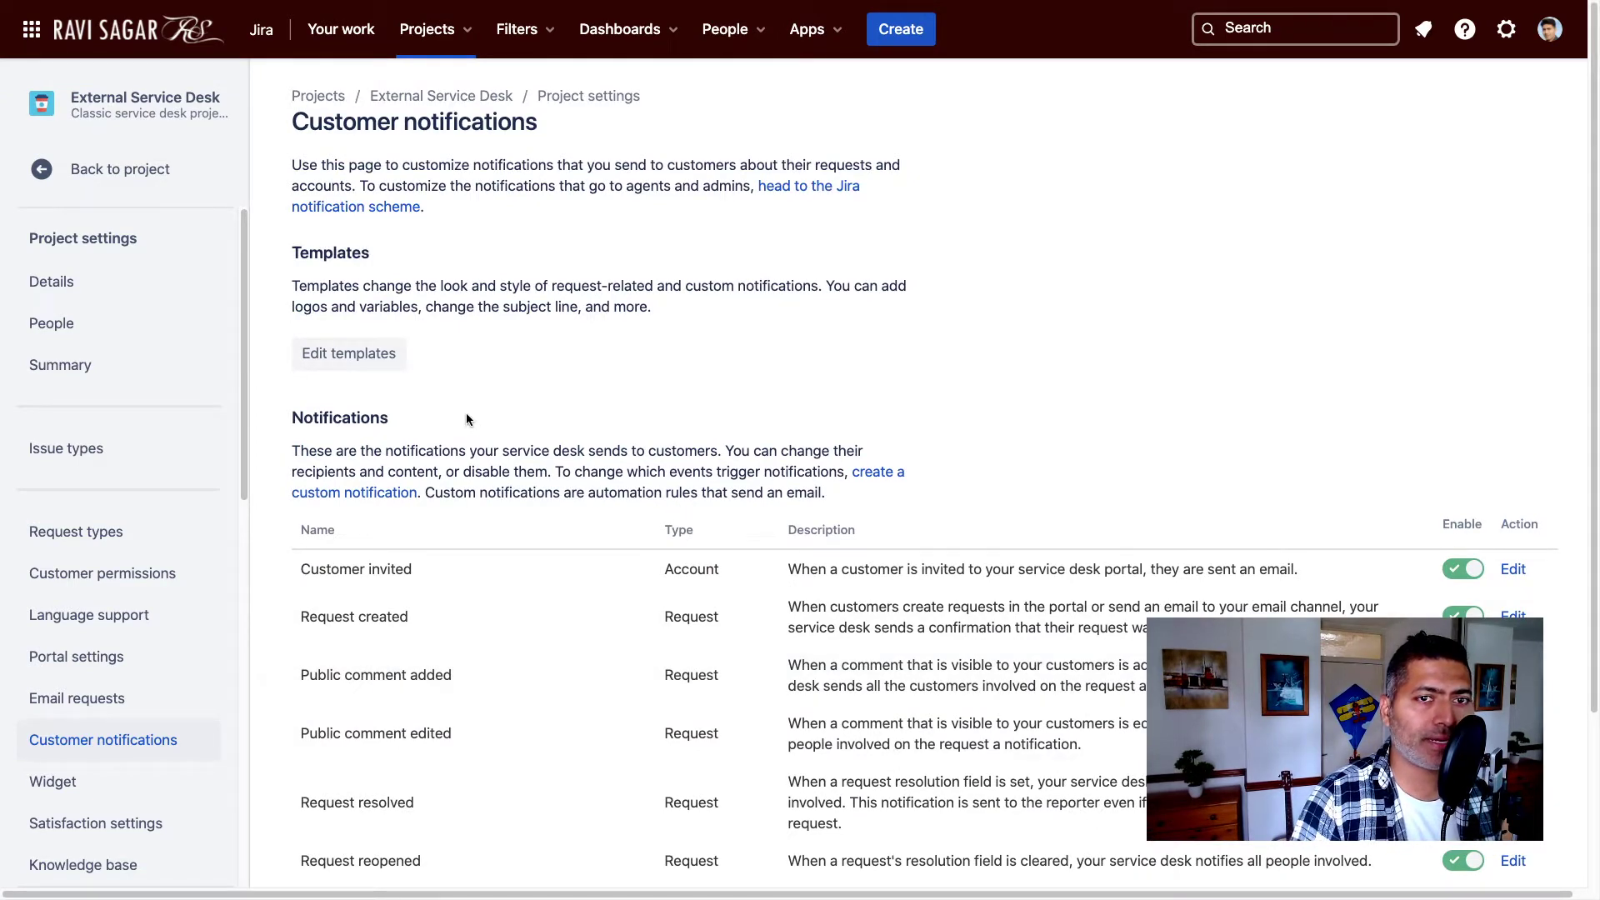
pyautogui.scroll(-2, 466, 419)
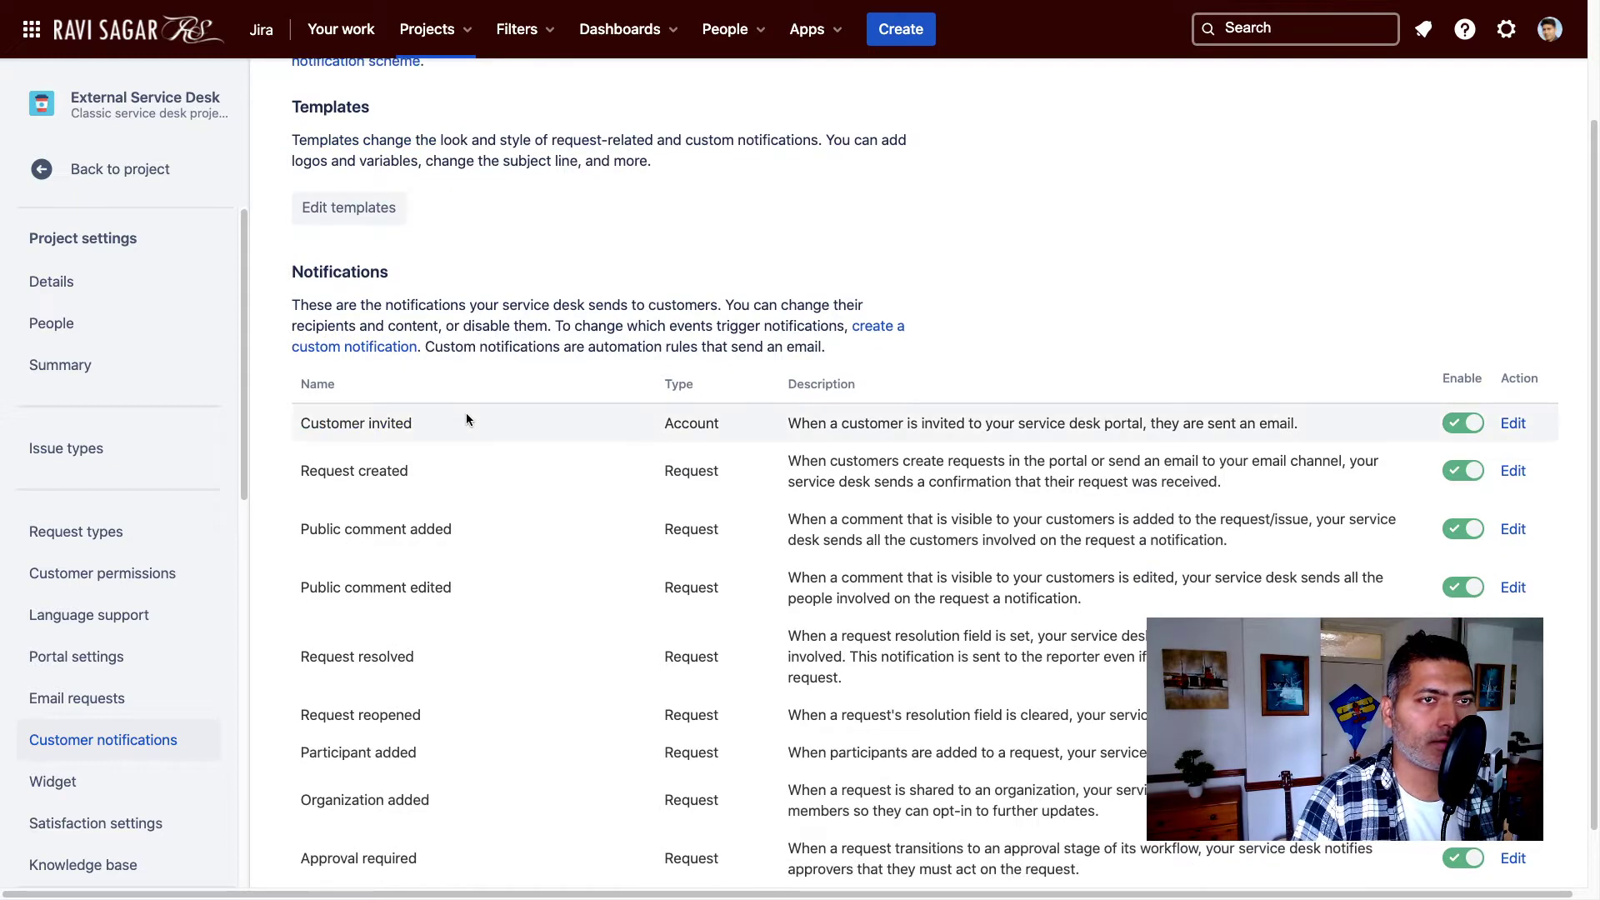
pyautogui.scroll(2, 467, 419)
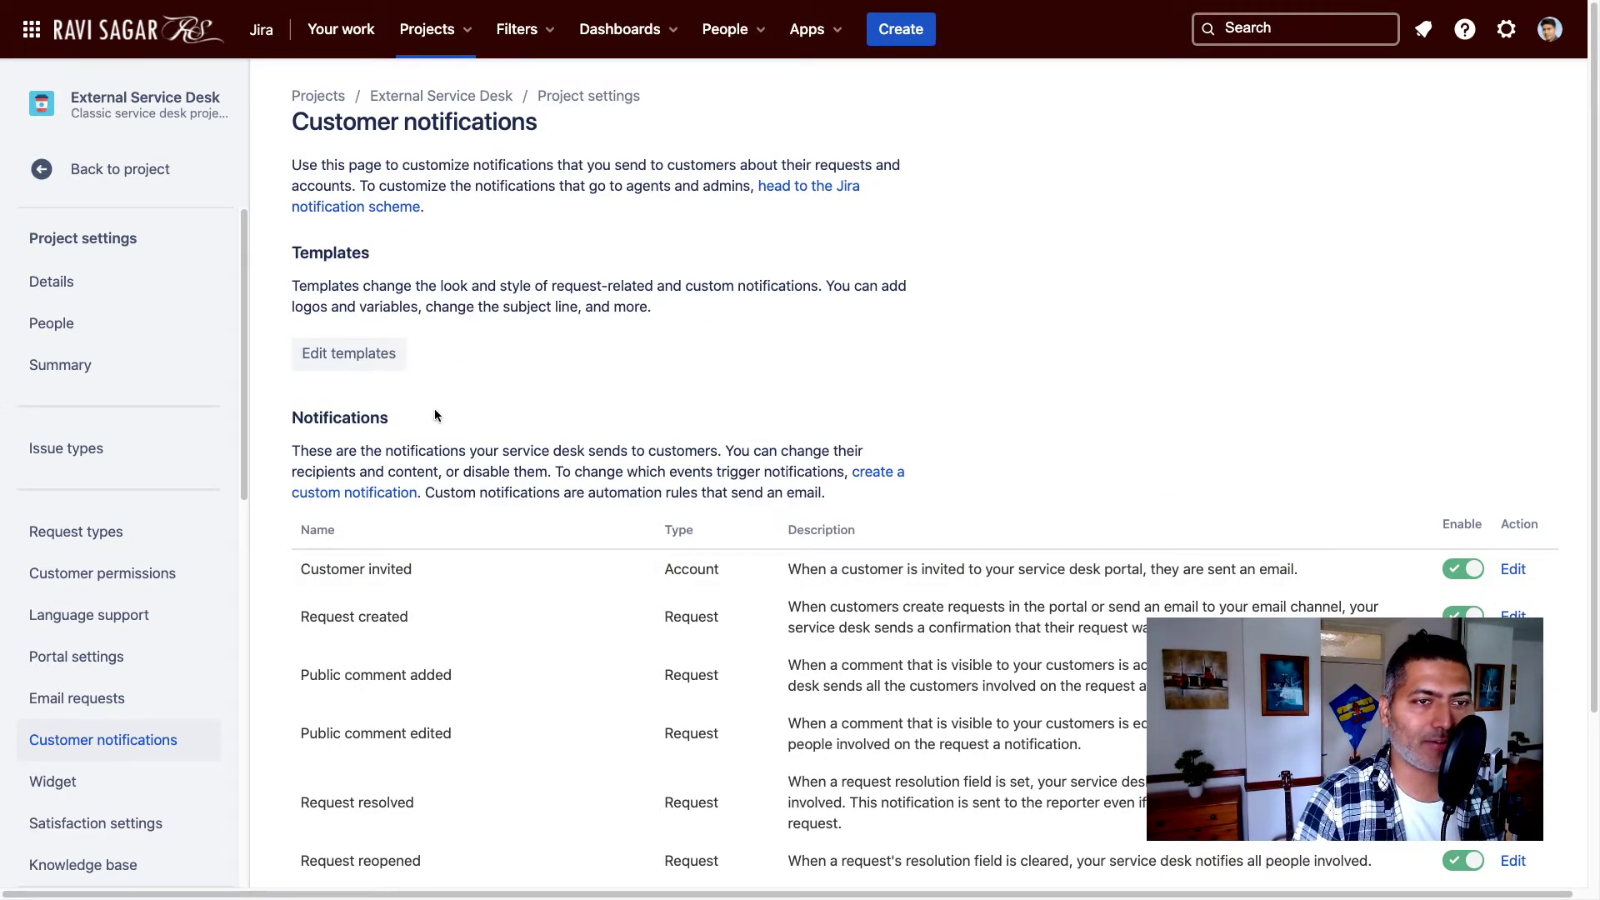
pyautogui.scroll(-2, 553, 476)
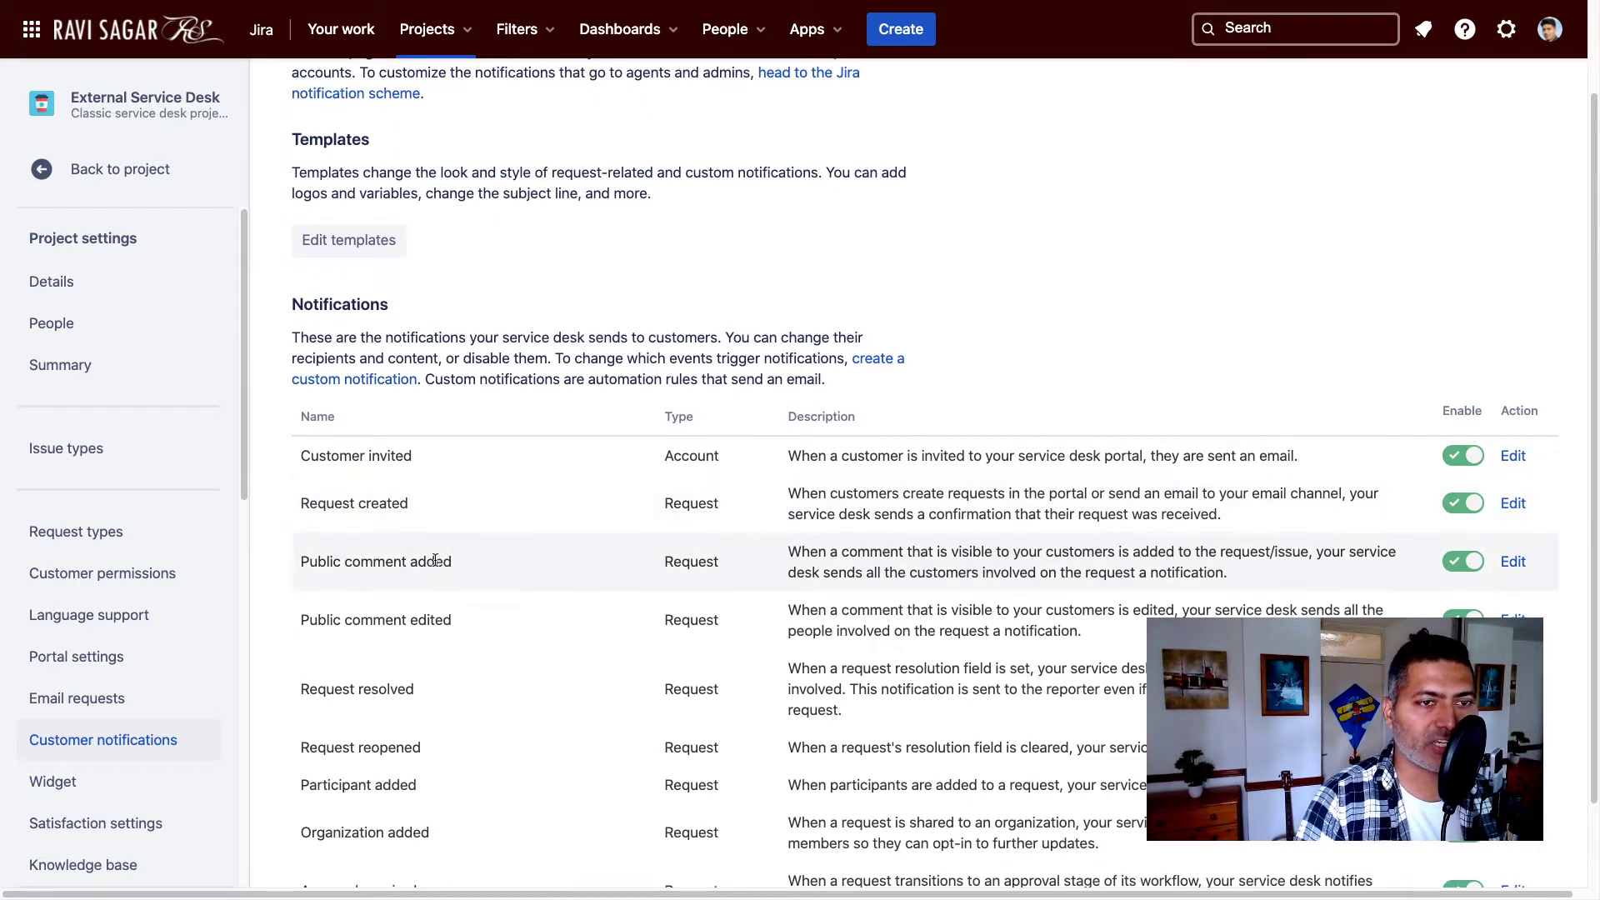
pyautogui.scroll(-2, 433, 563)
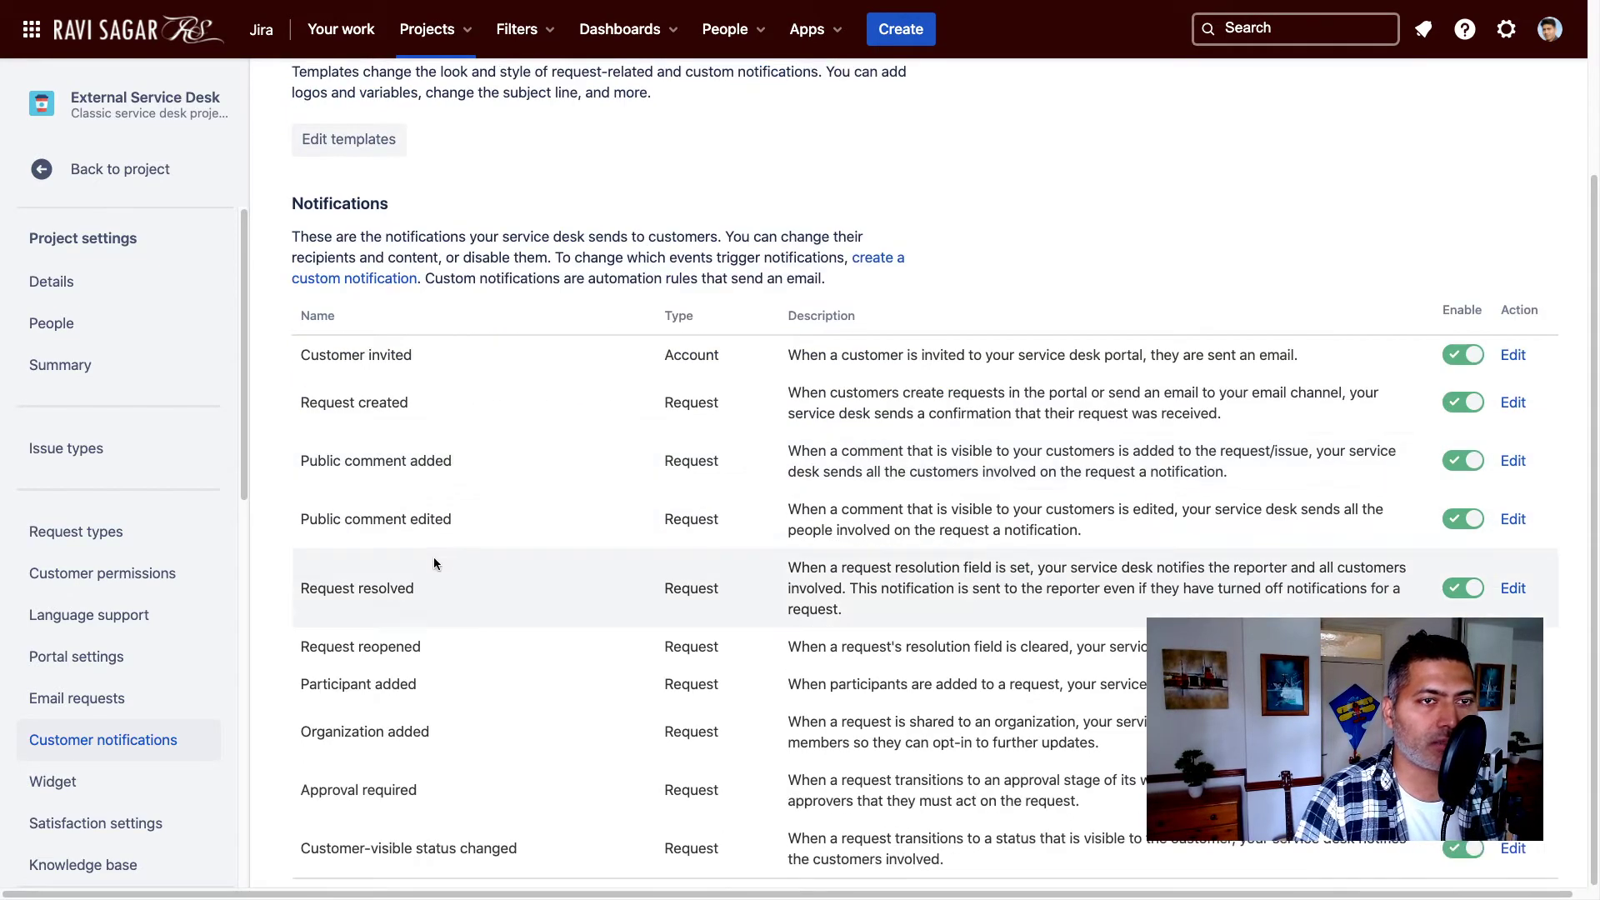
# Step: Switch off the Request created customer notification, leaving the other notifications enabled
pyautogui.tripleClick(321, 405)
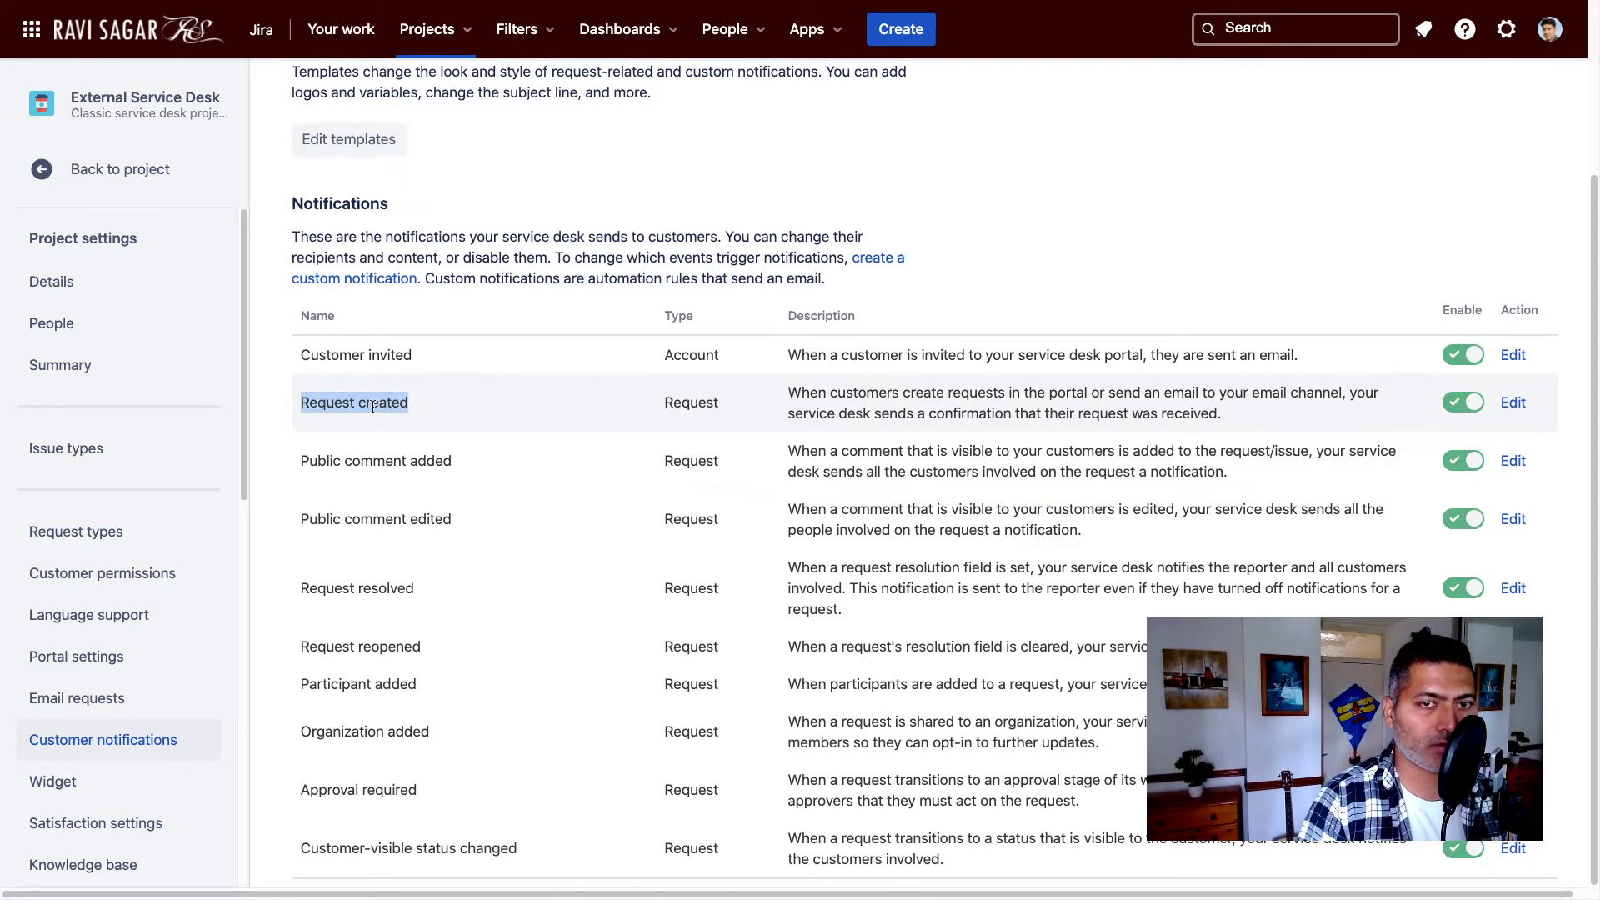
pyautogui.click(1458, 403)
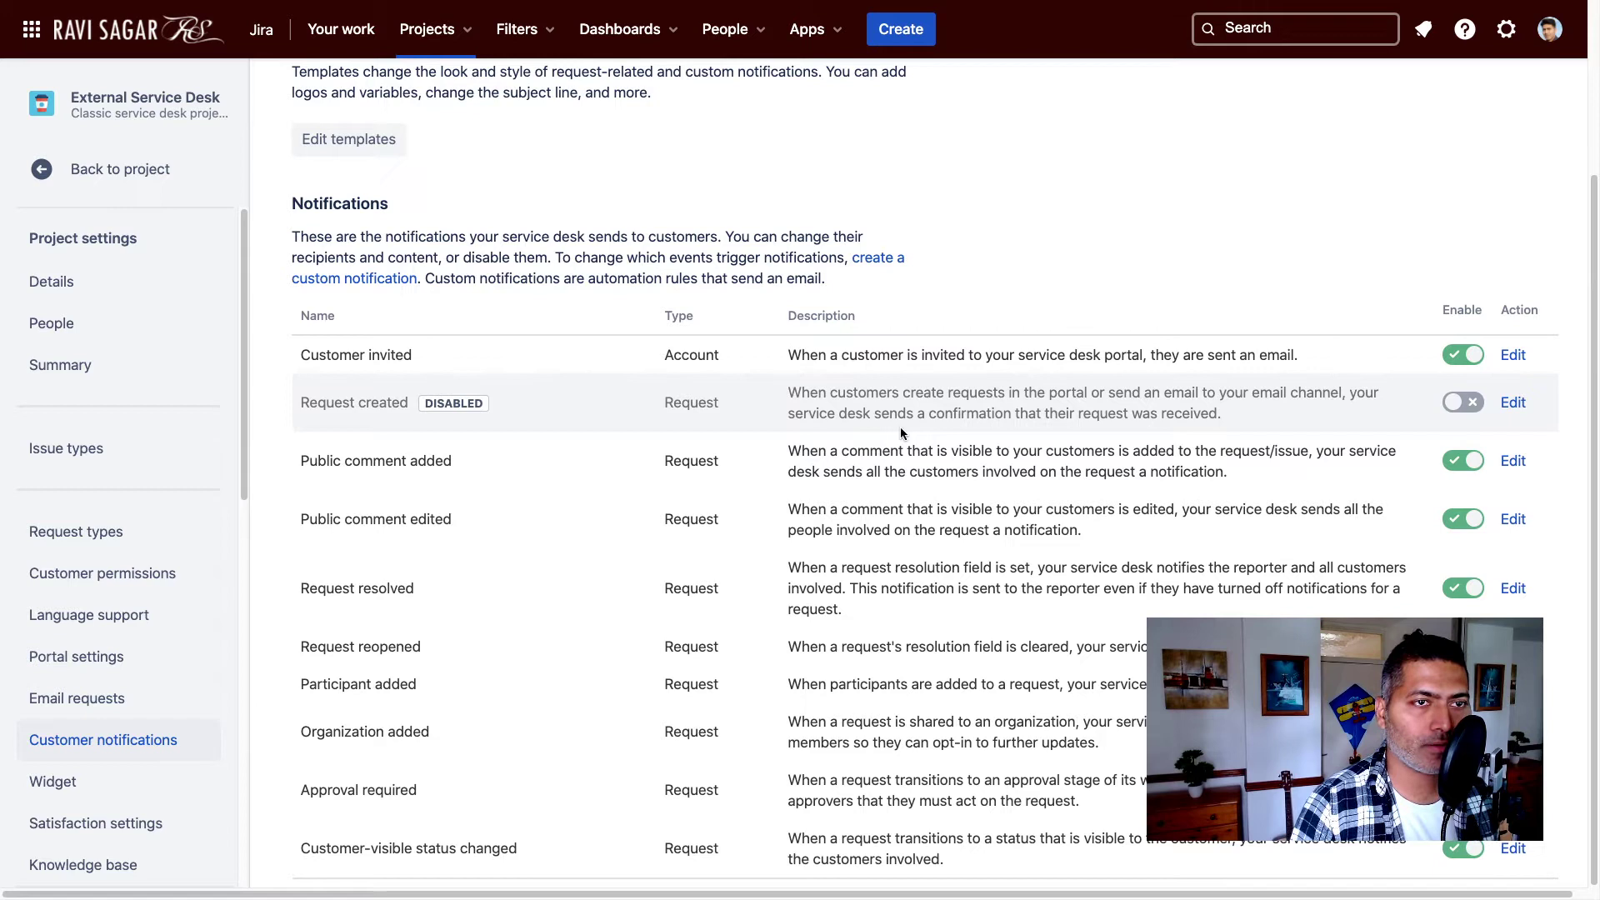
pyautogui.scroll(1, 871, 450)
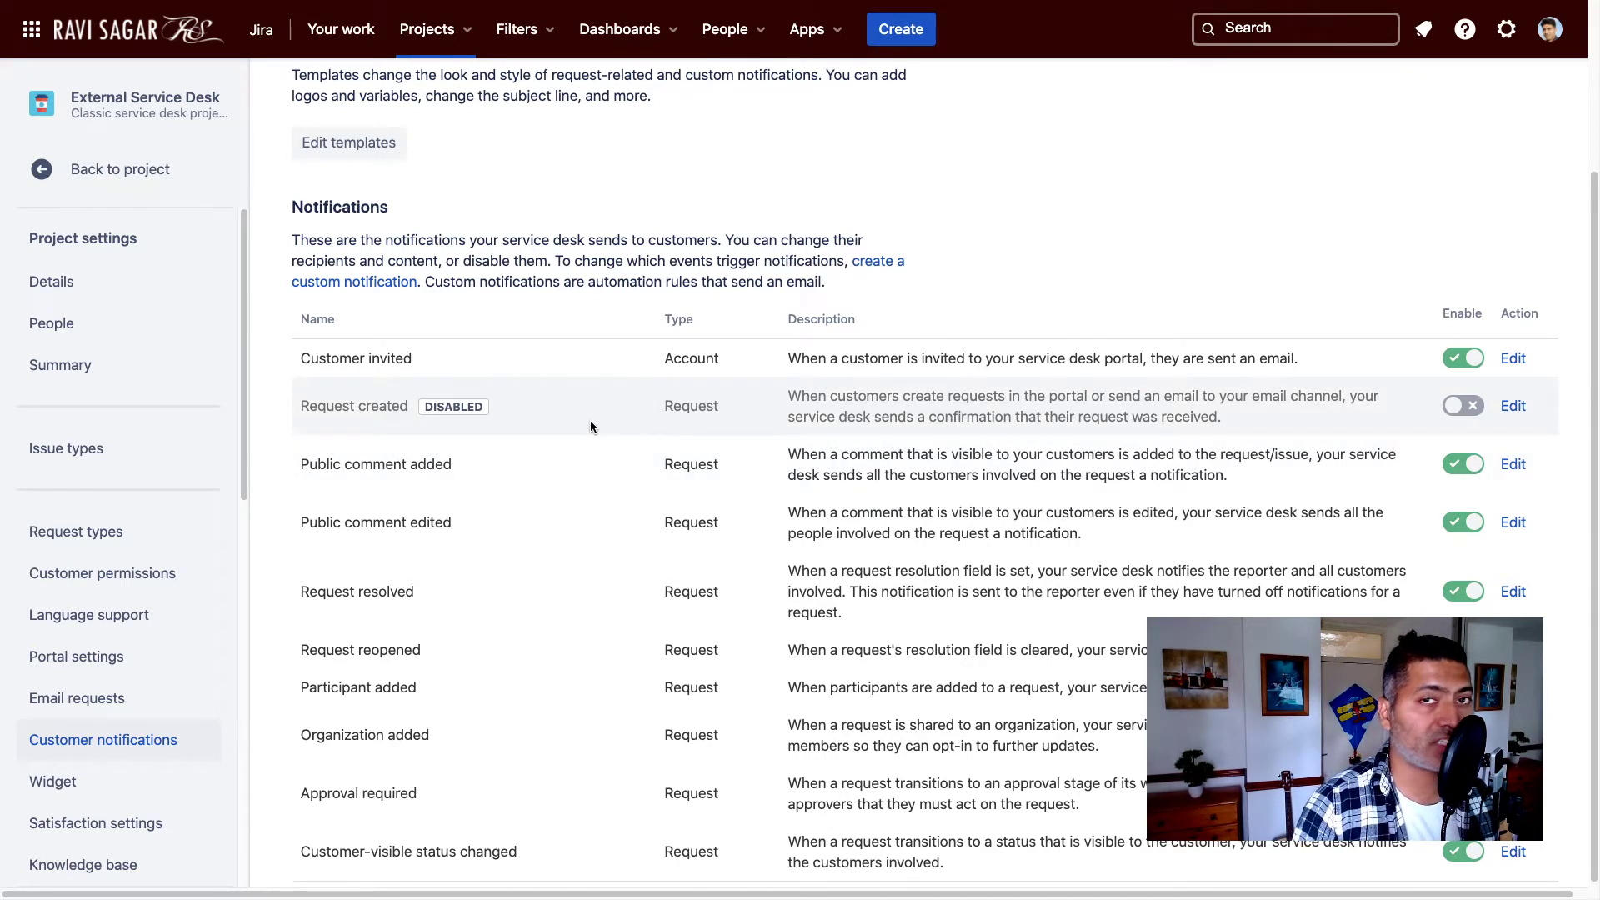
pyautogui.click(1512, 406)
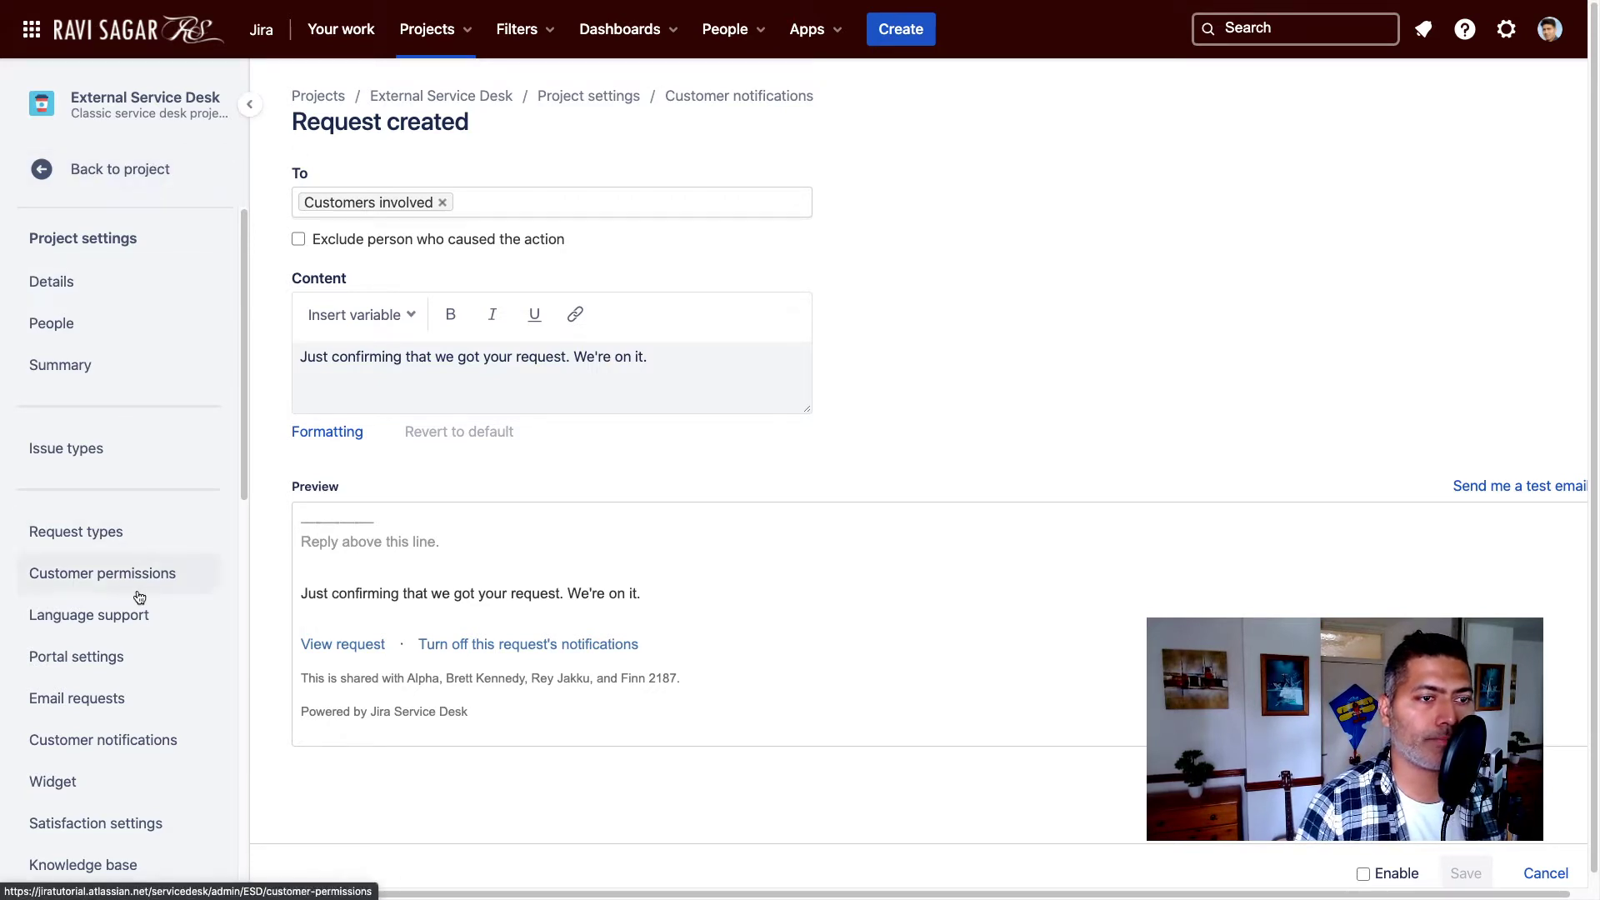
pyautogui.scroll(-1, 148, 648)
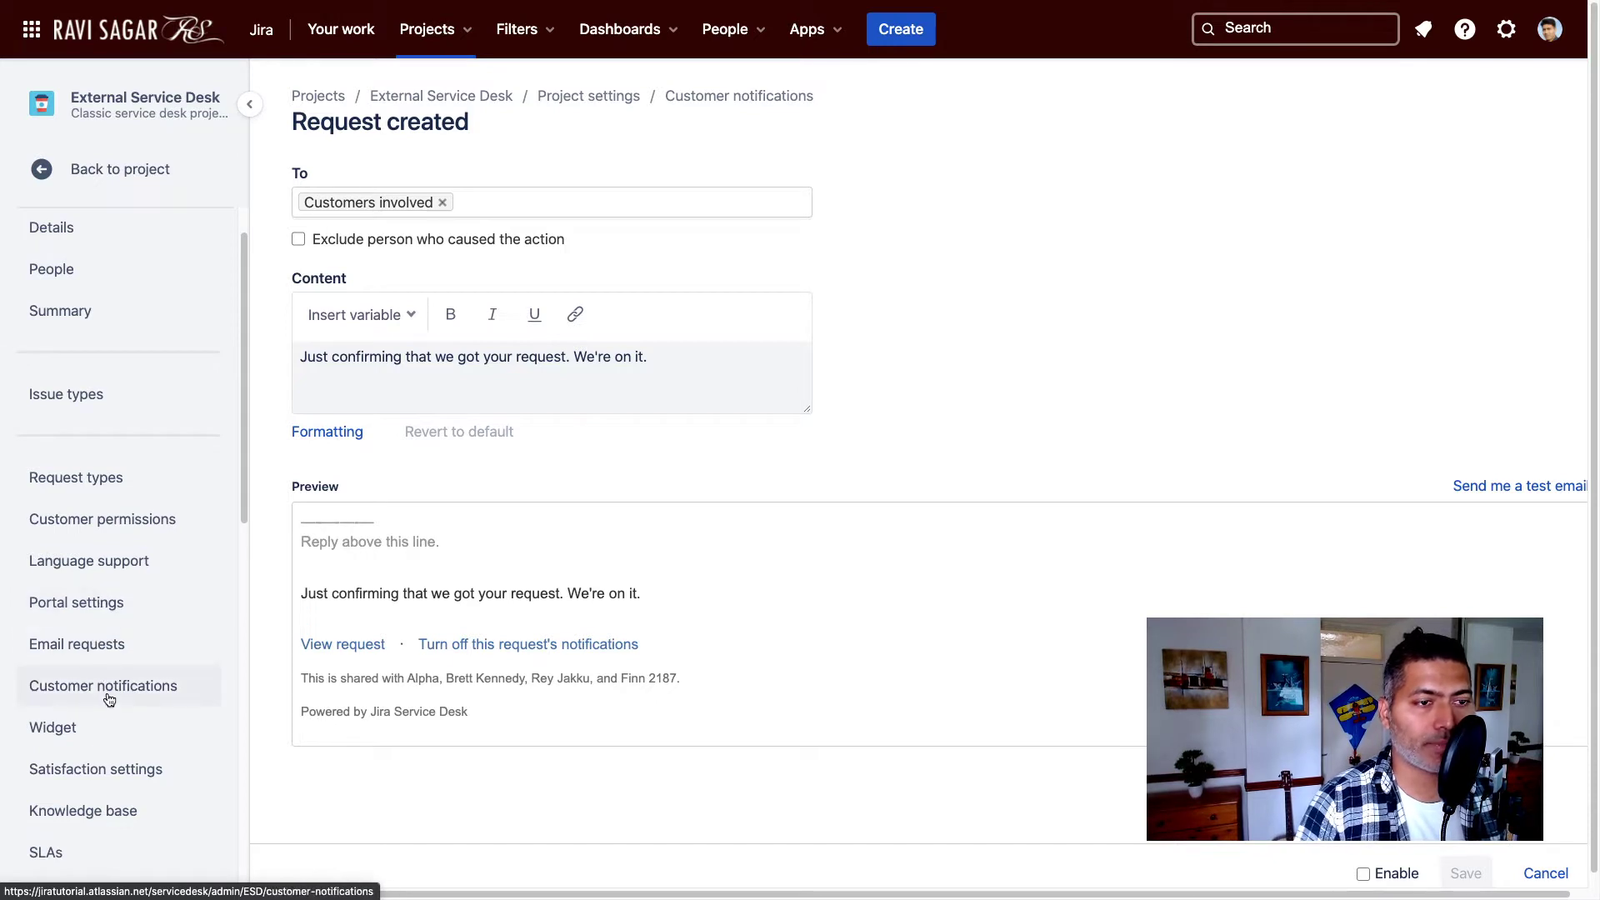
pyautogui.scroll(-1, 105, 685)
pyautogui.scroll(-1, 105, 685)
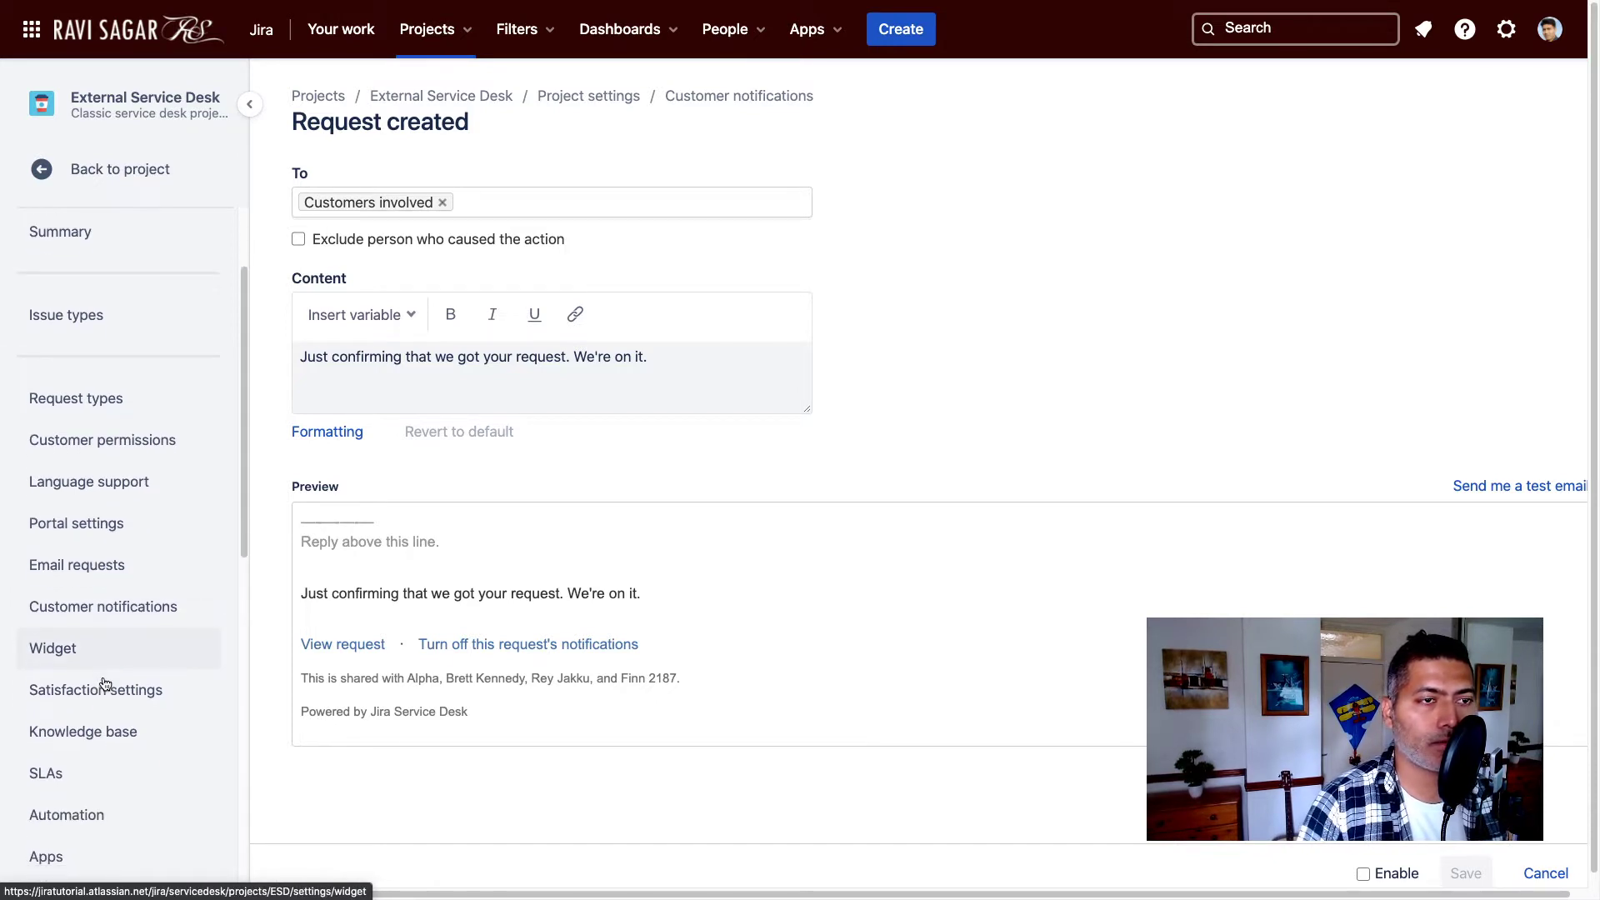
pyautogui.scroll(2, 105, 683)
pyautogui.scroll(-2, 105, 683)
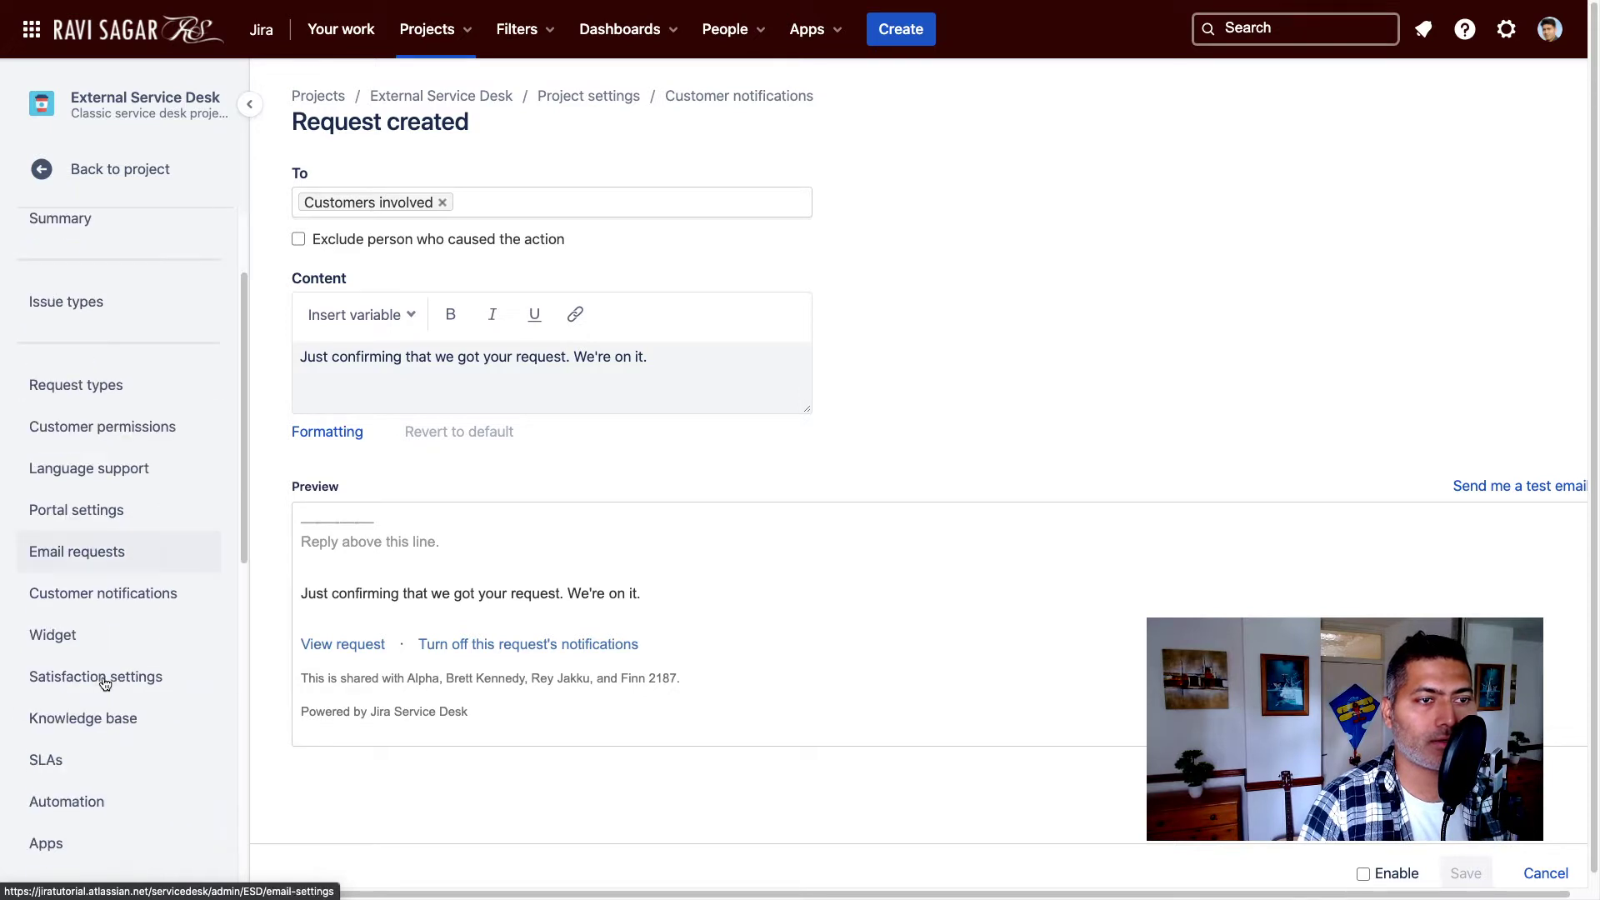
pyautogui.click(110, 592)
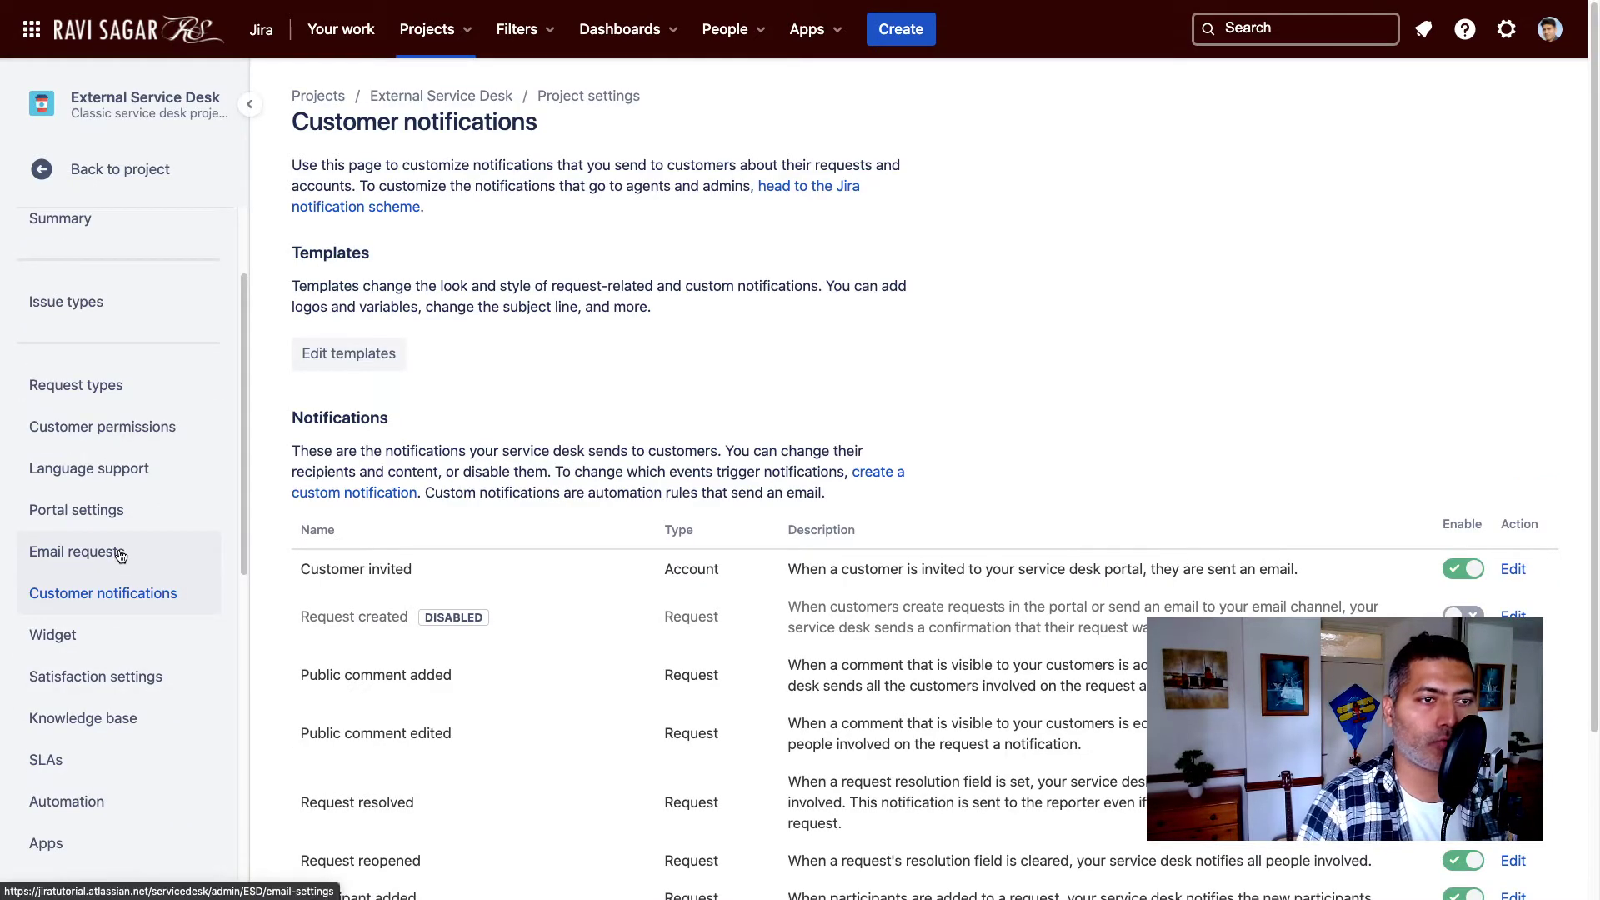
# Step: From the project's Automation page, start a new rule using Create a custom rule
pyautogui.scroll(-2, 133, 569)
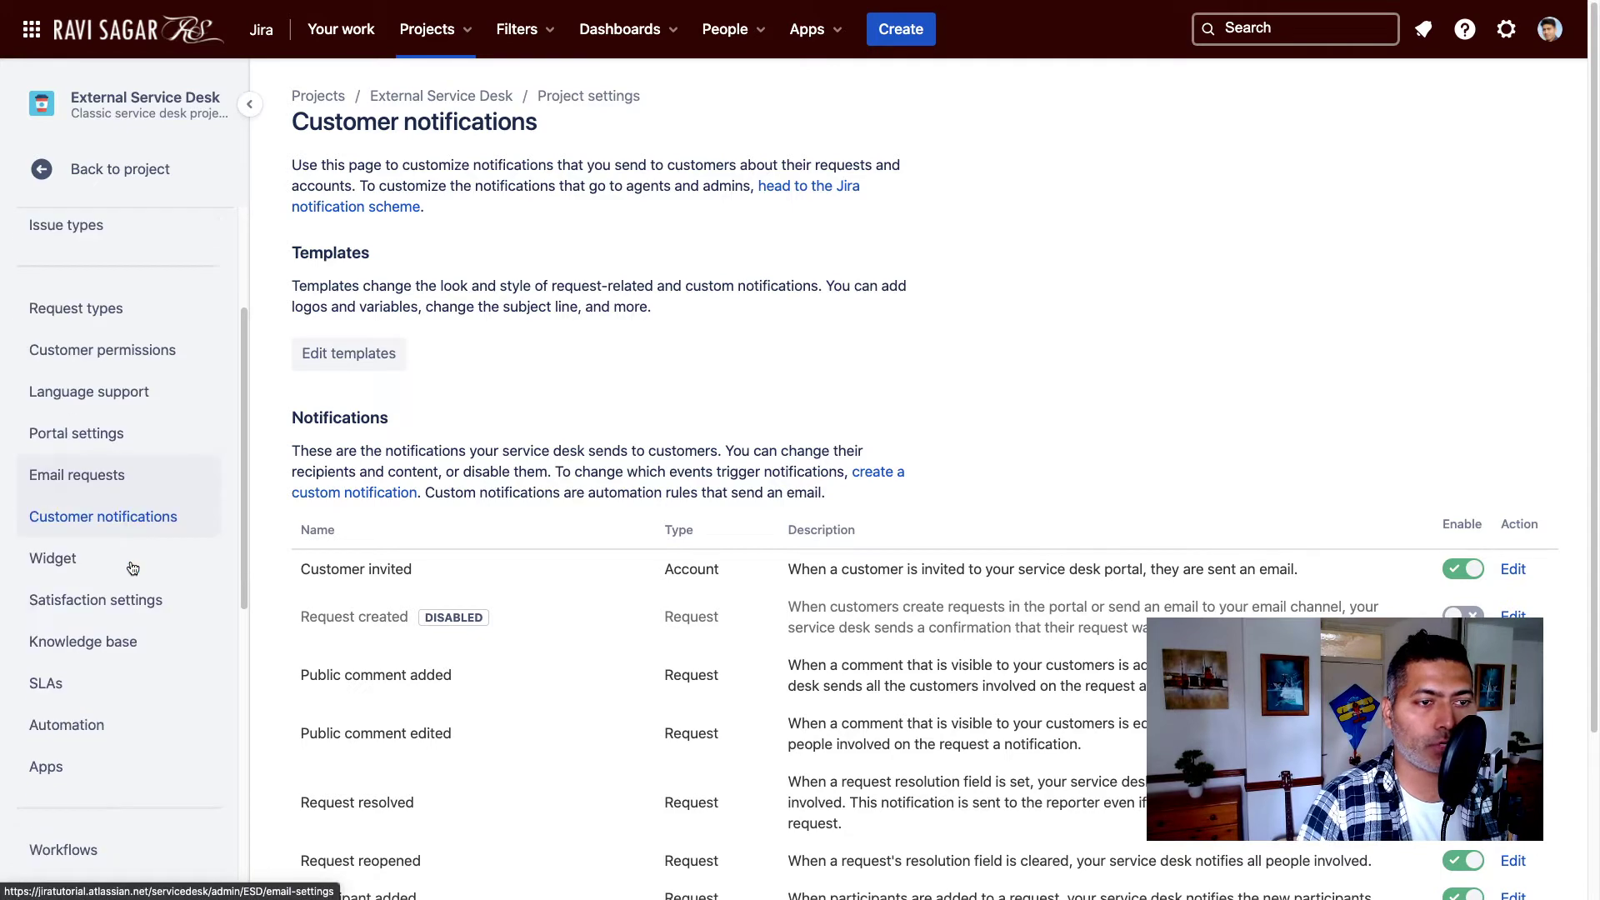
pyautogui.click(89, 730)
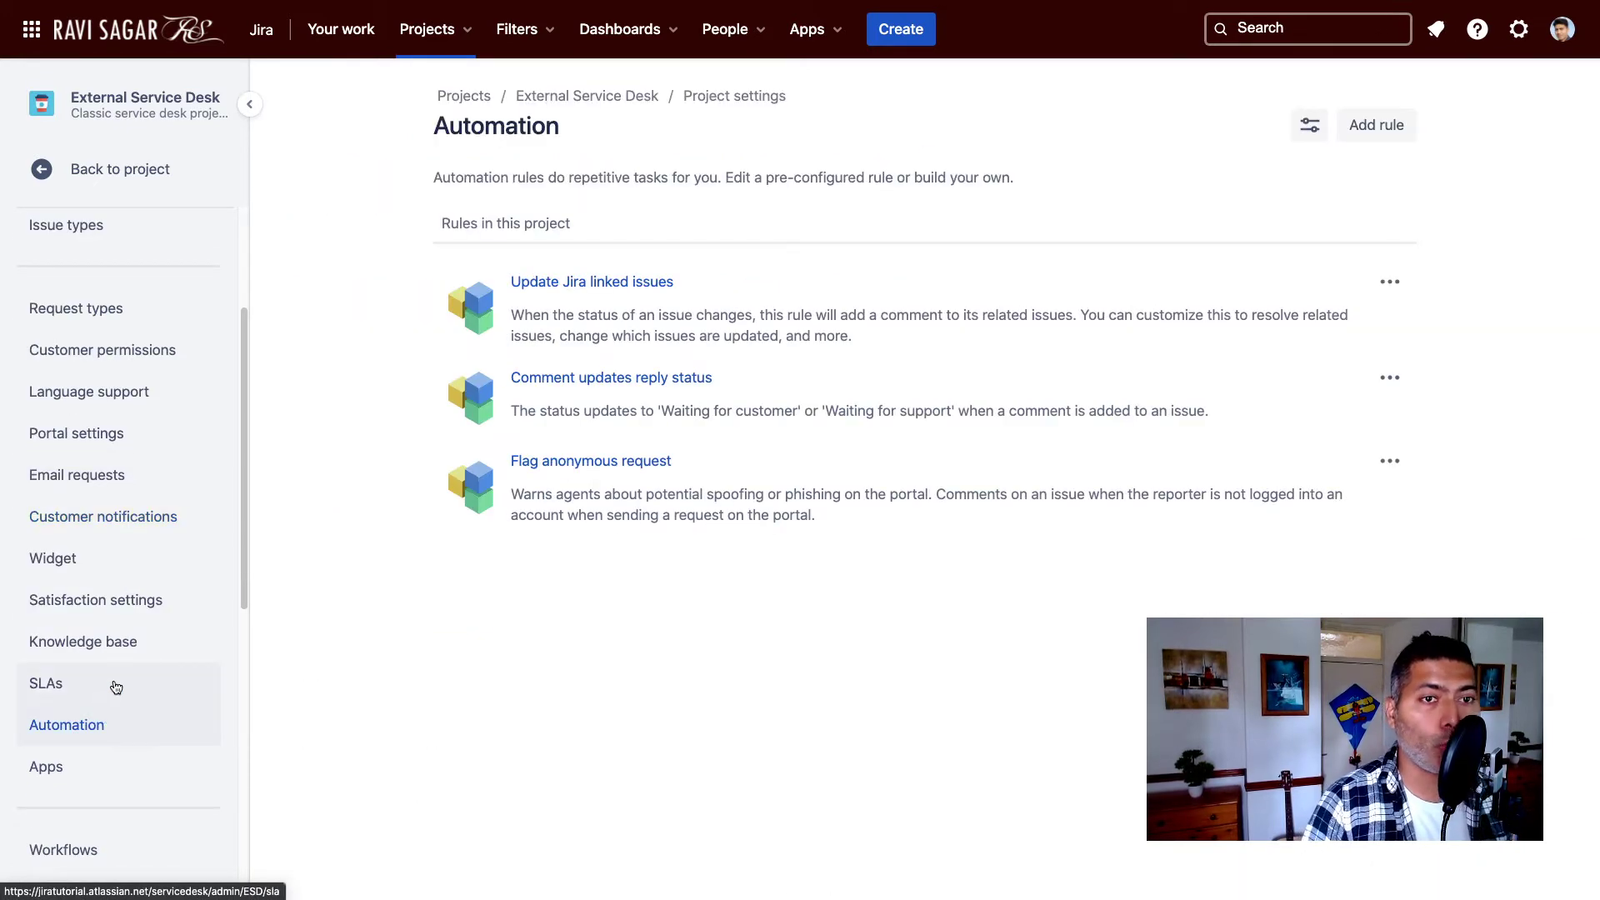
pyautogui.click(1376, 125)
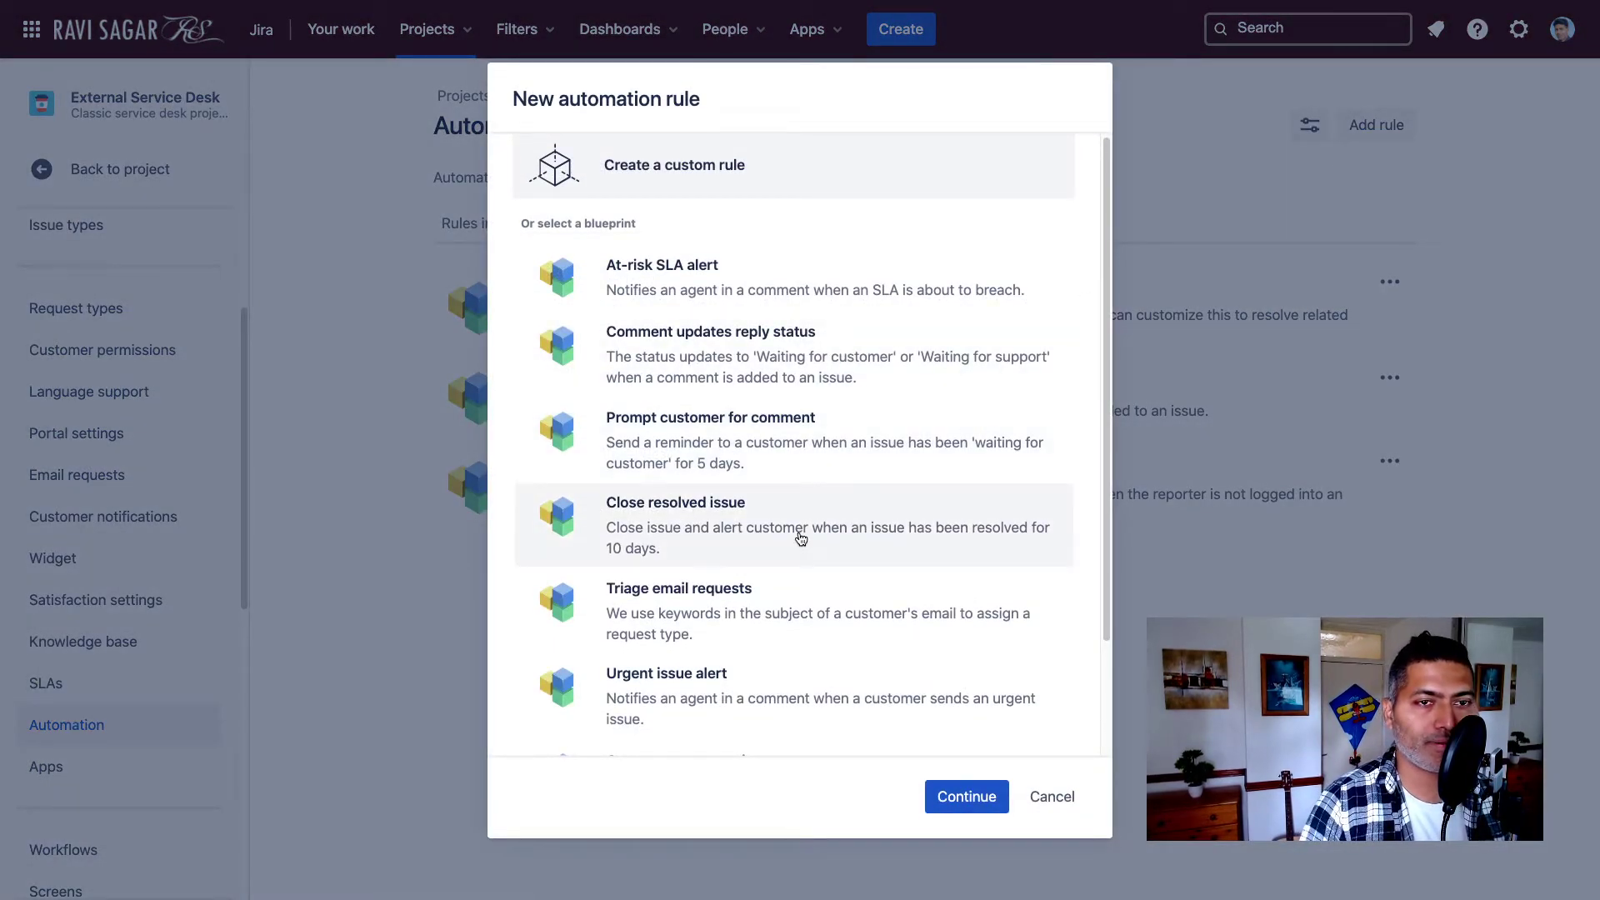
pyautogui.scroll(-2, 801, 538)
pyautogui.scroll(2, 837, 608)
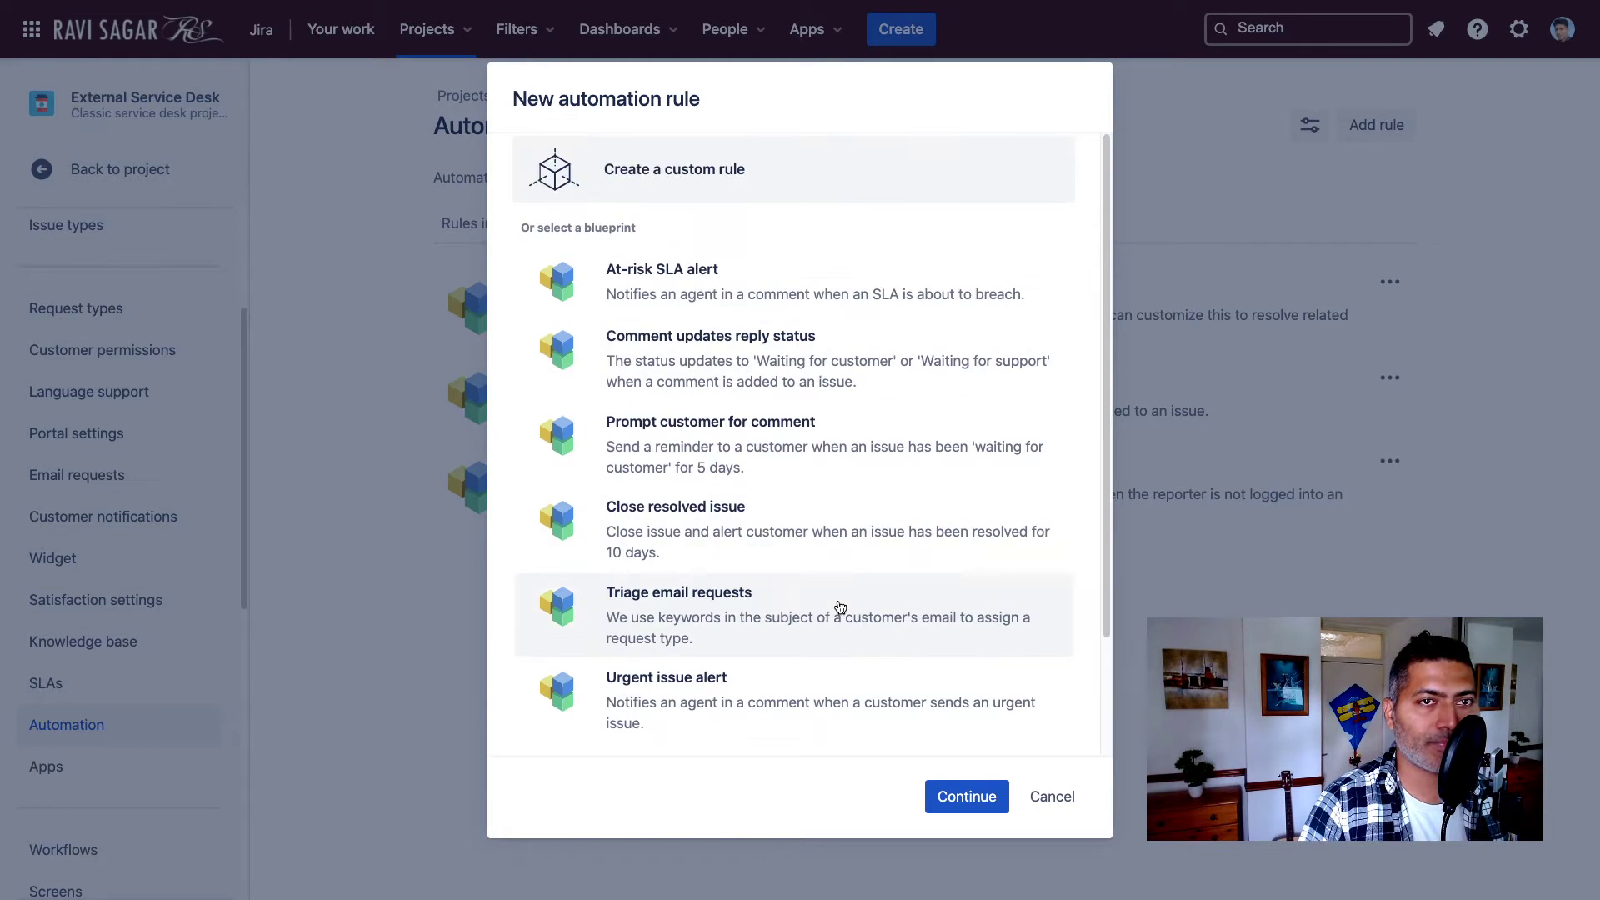
pyautogui.doubleClick(692, 168)
pyautogui.click(749, 175)
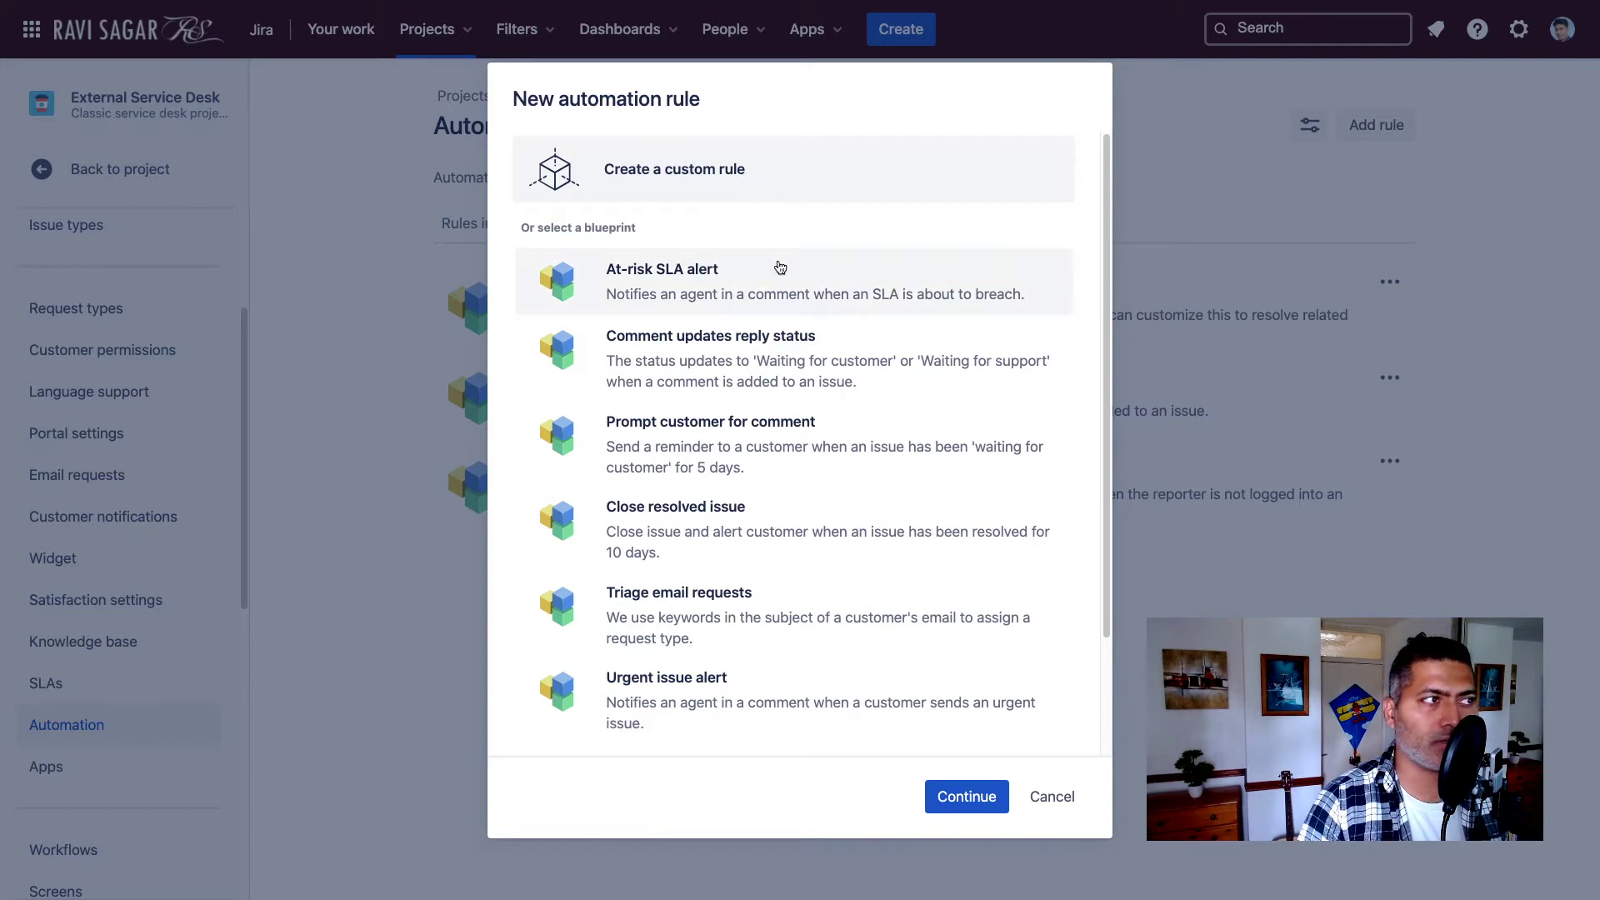
pyautogui.scroll(-2, 790, 257)
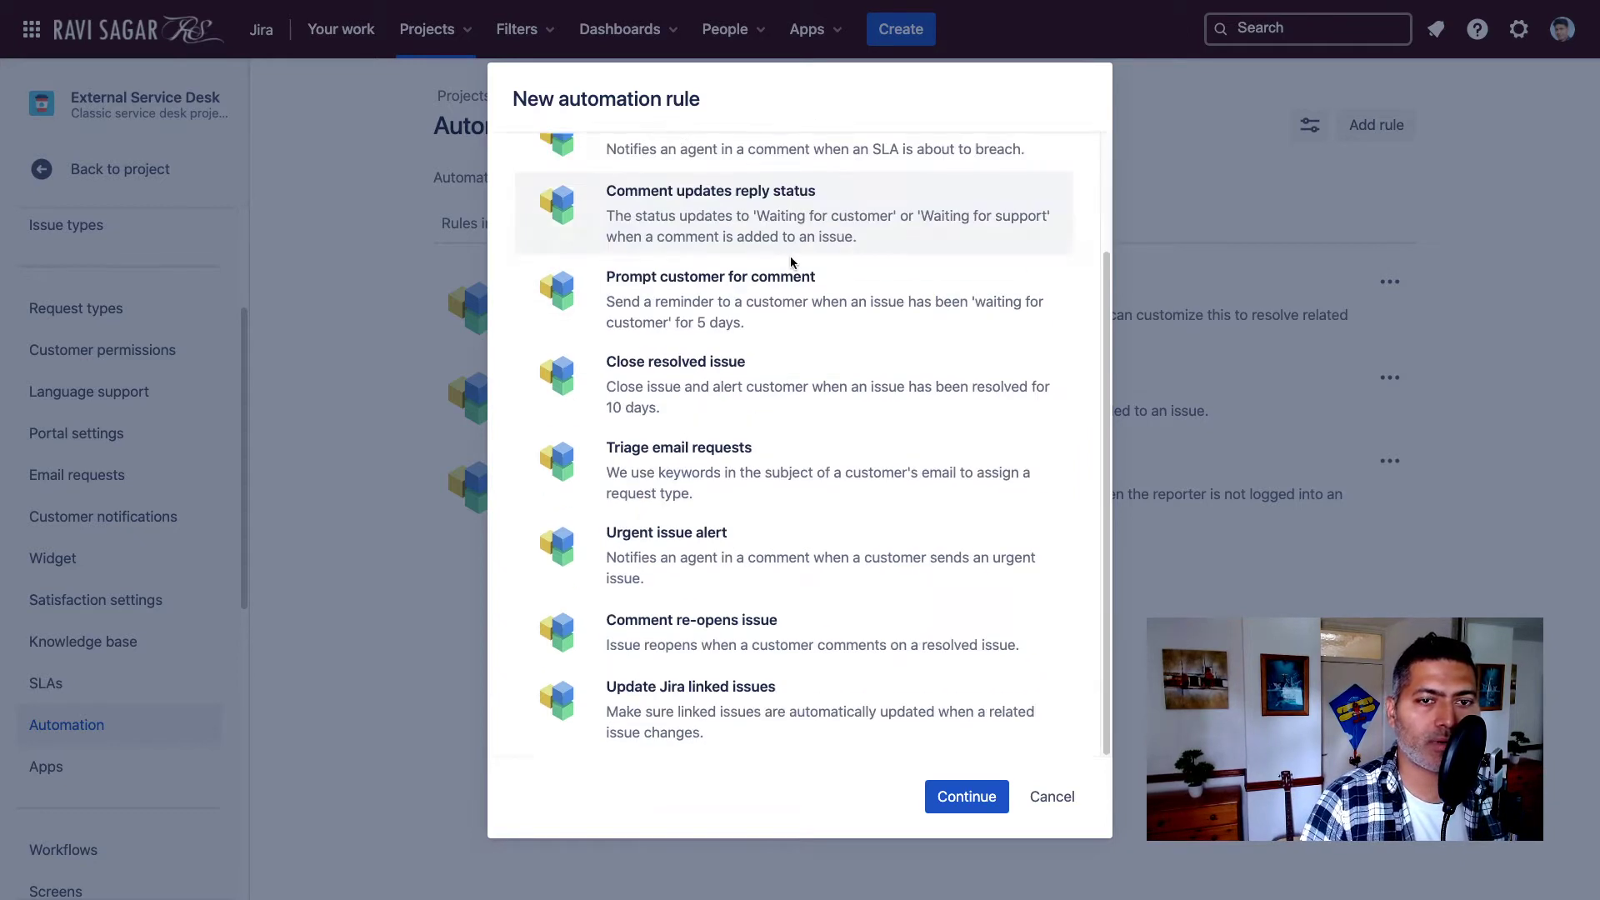
pyautogui.scroll(2, 843, 403)
pyautogui.click(980, 806)
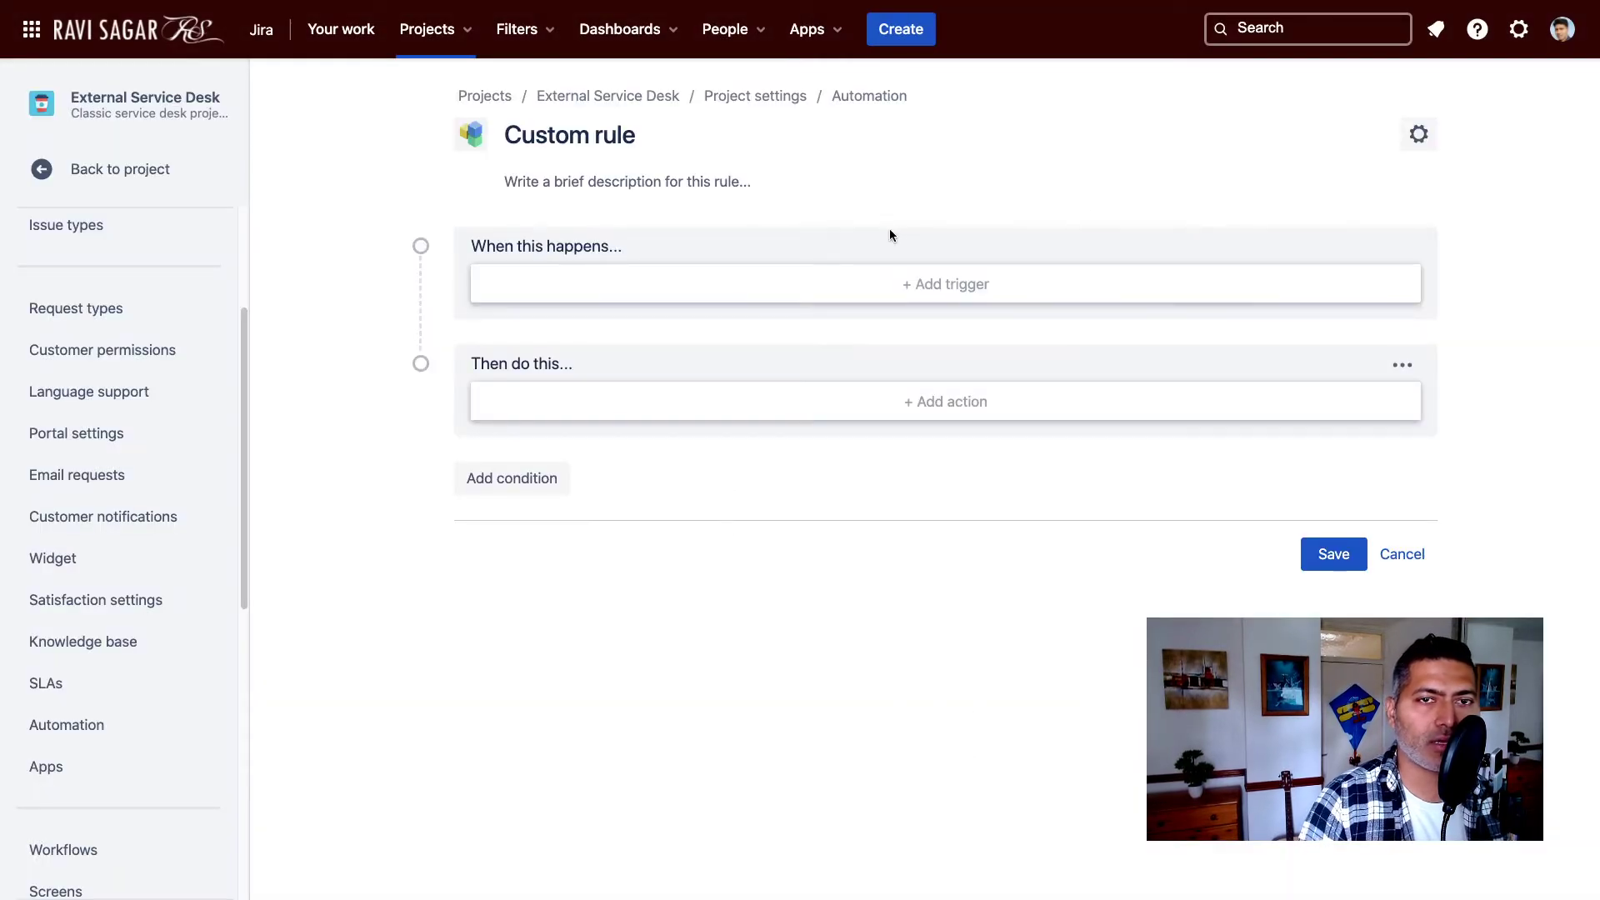
# Step: Give the custom rule an Issue created trigger
pyautogui.click(994, 288)
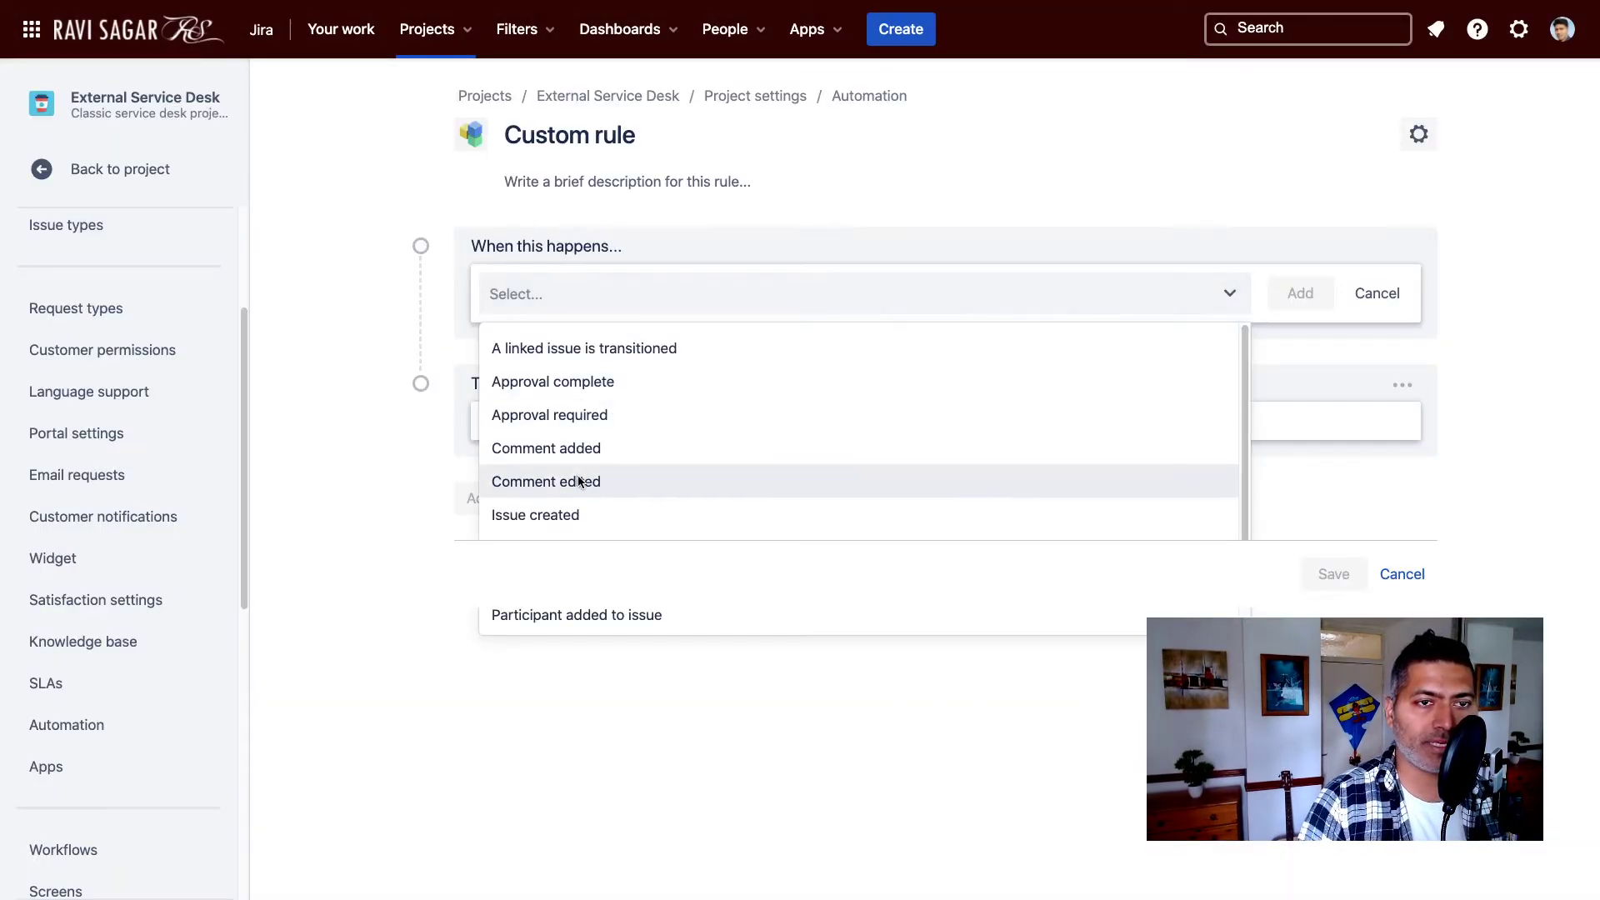
pyautogui.click(561, 515)
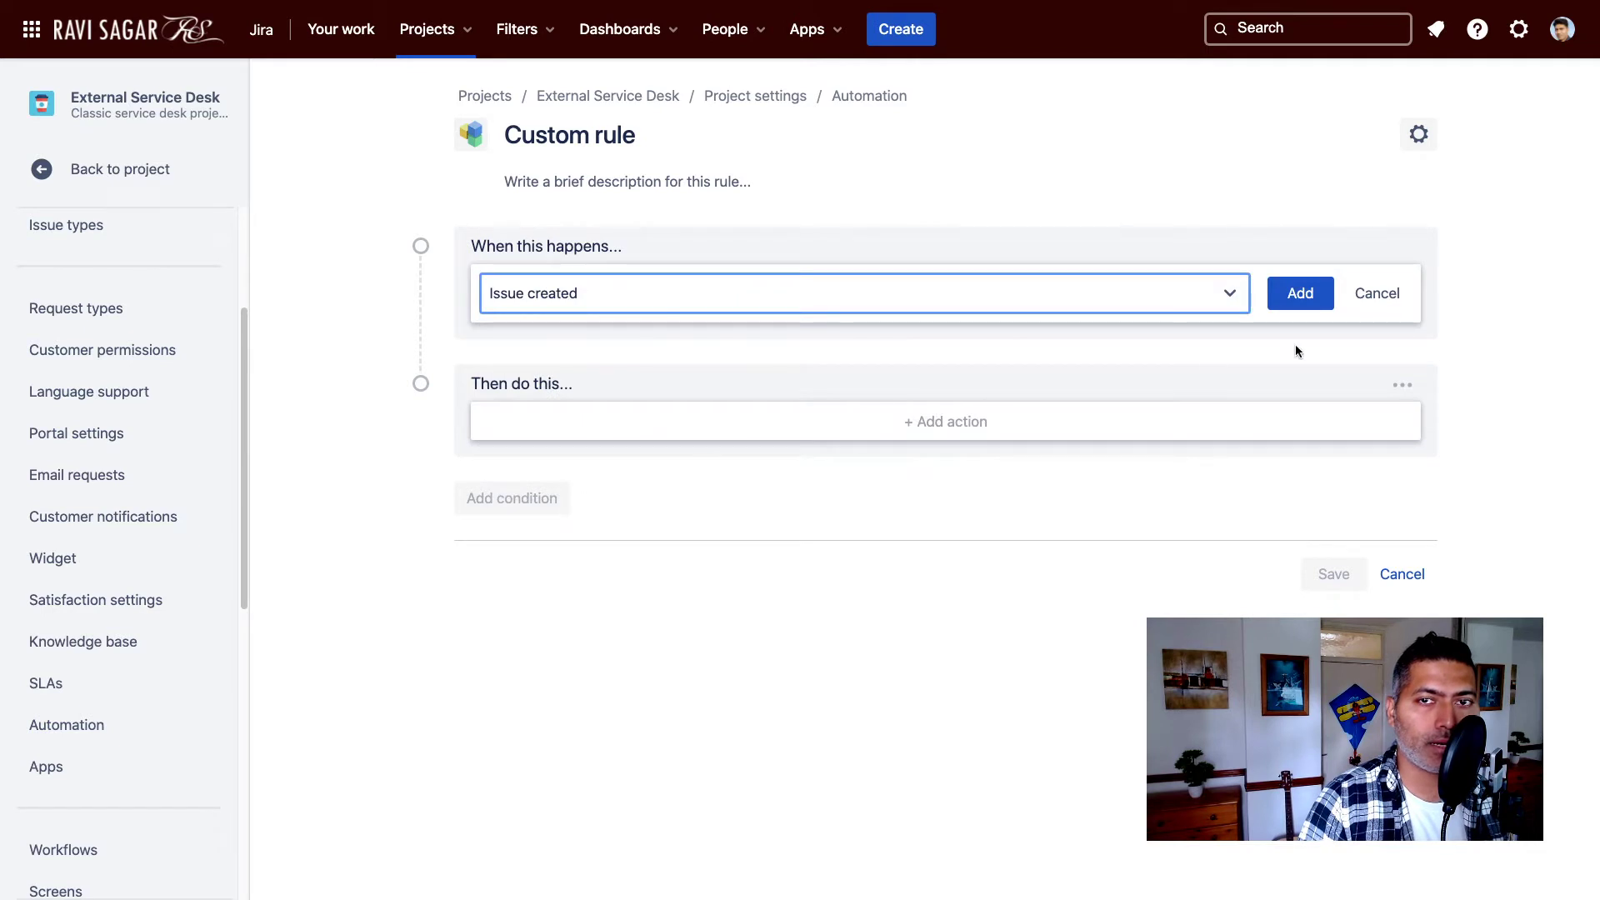
pyautogui.click(1307, 293)
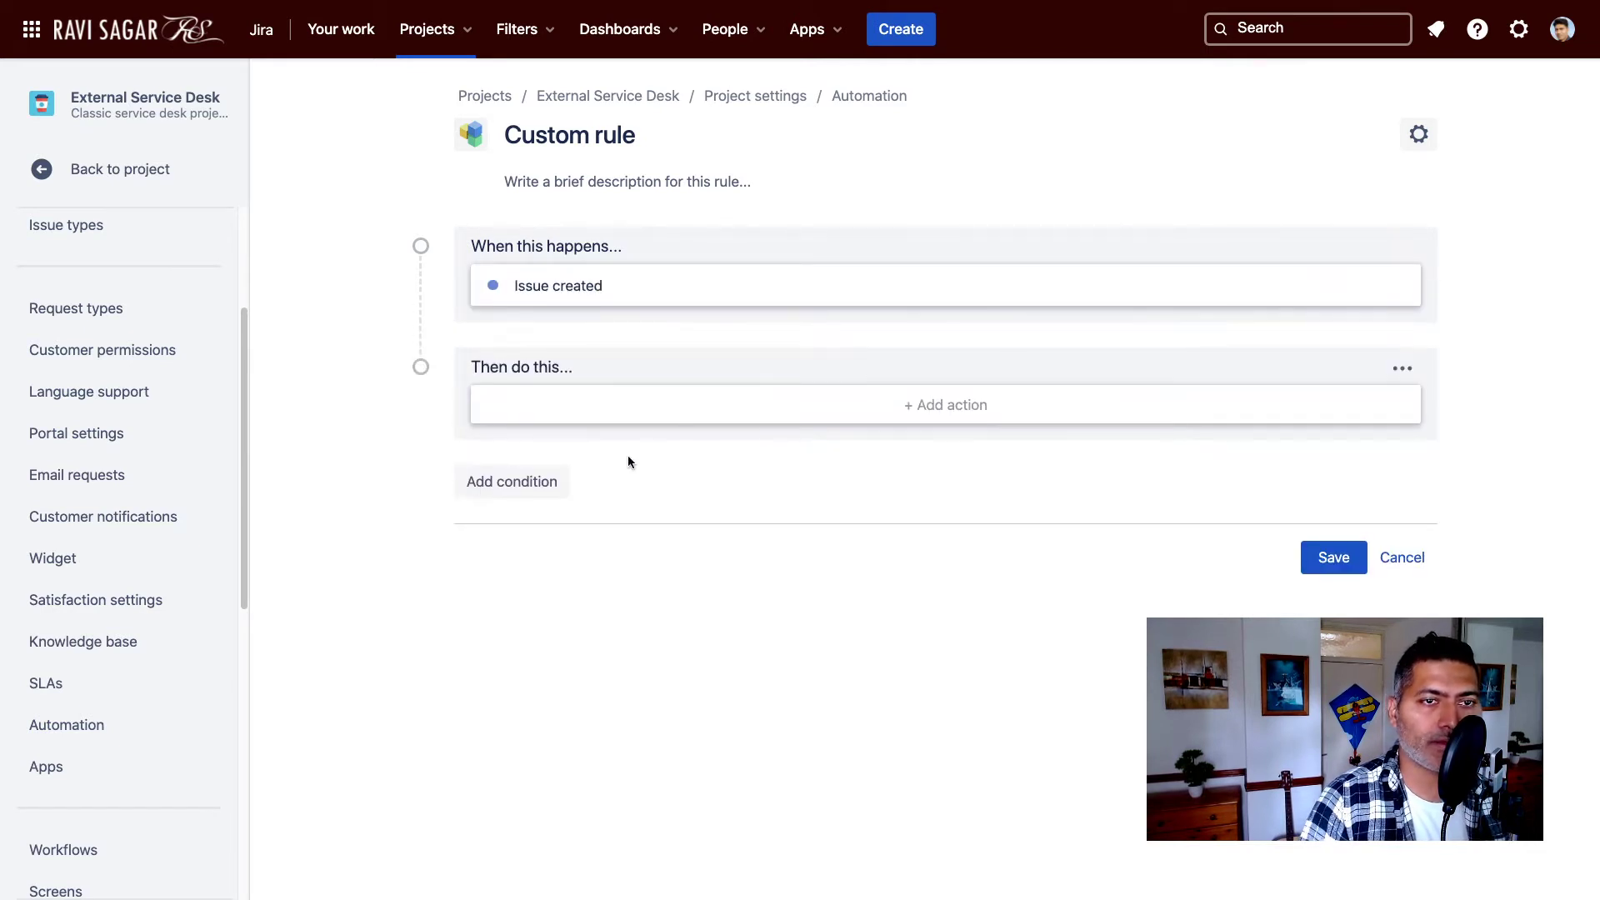
# Step: Add an Issue matches condition limited to New Feature issues, shown as JQL
pyautogui.click(535, 493)
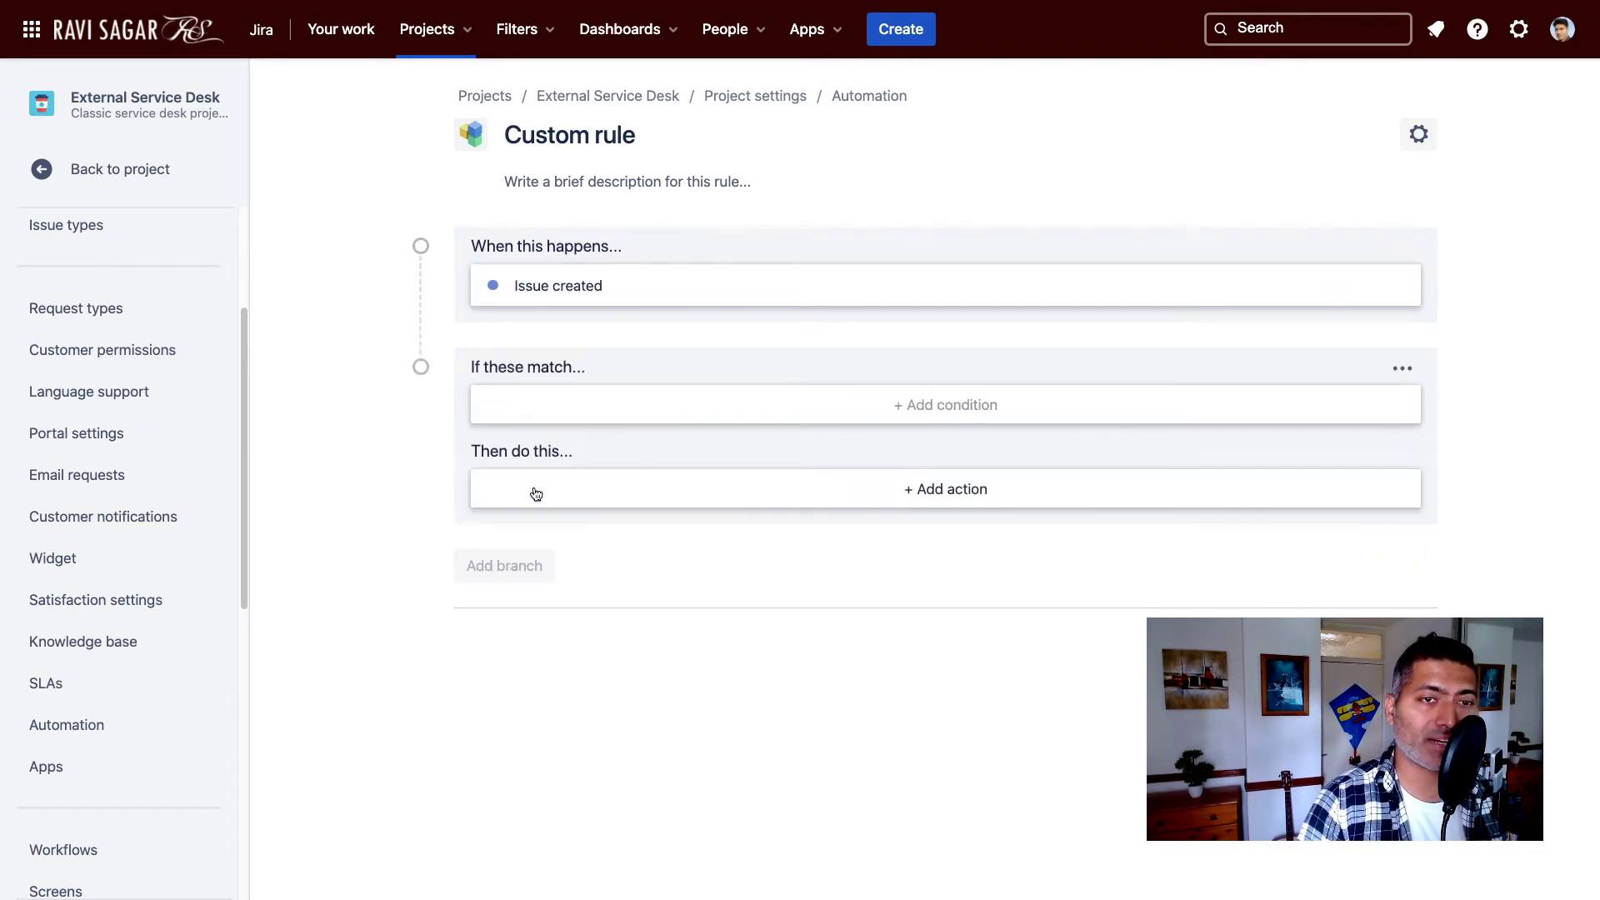
pyautogui.click(925, 403)
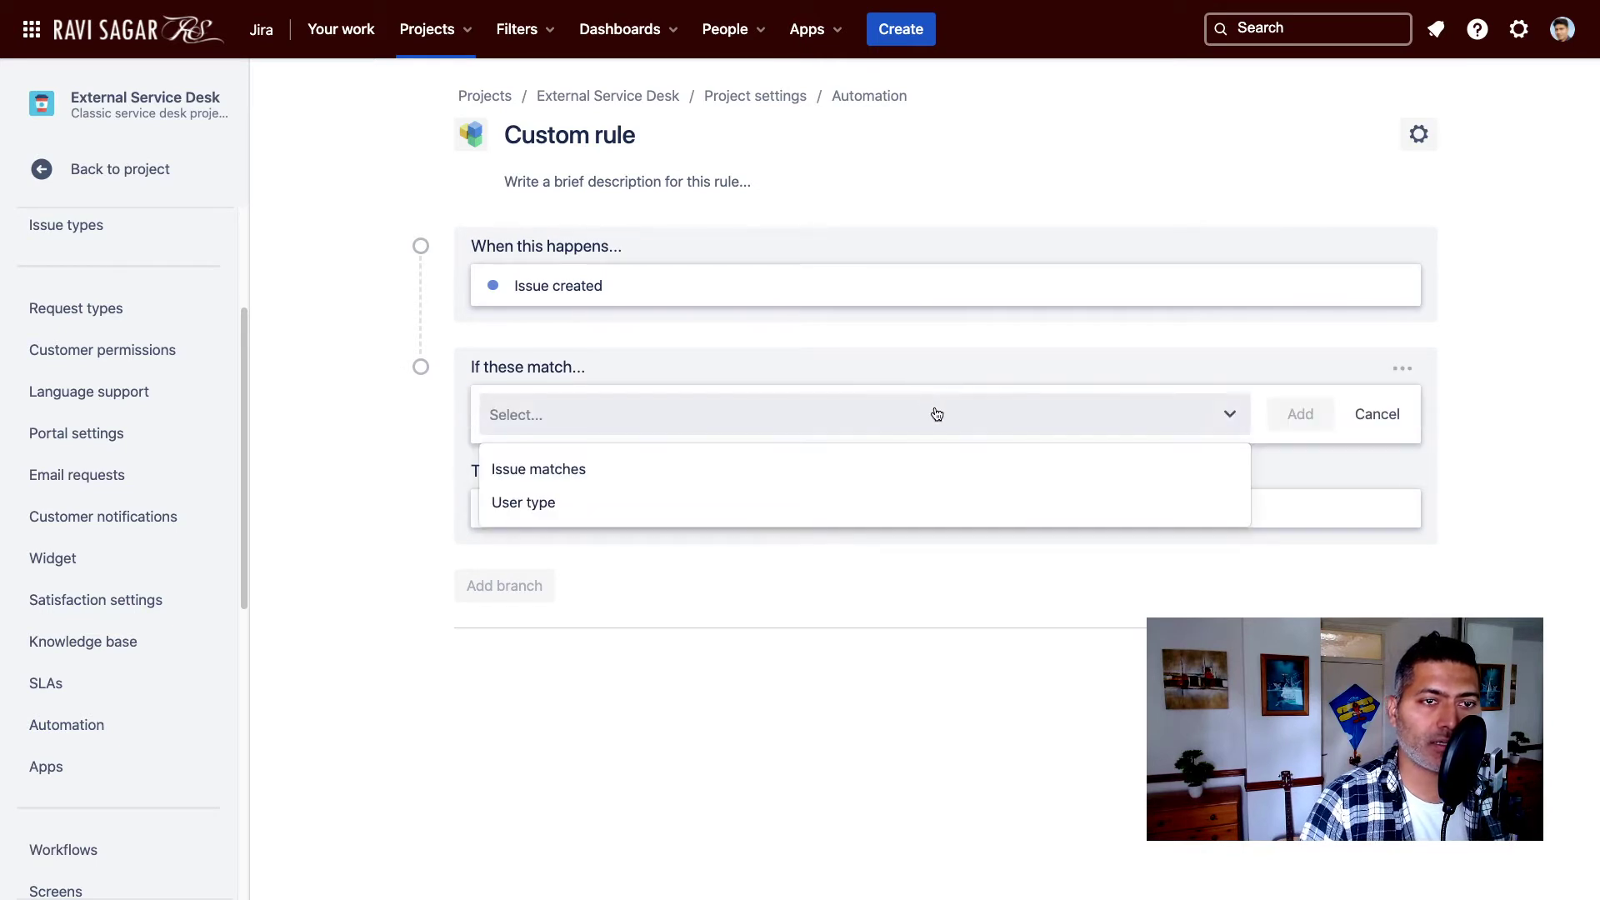
pyautogui.click(582, 470)
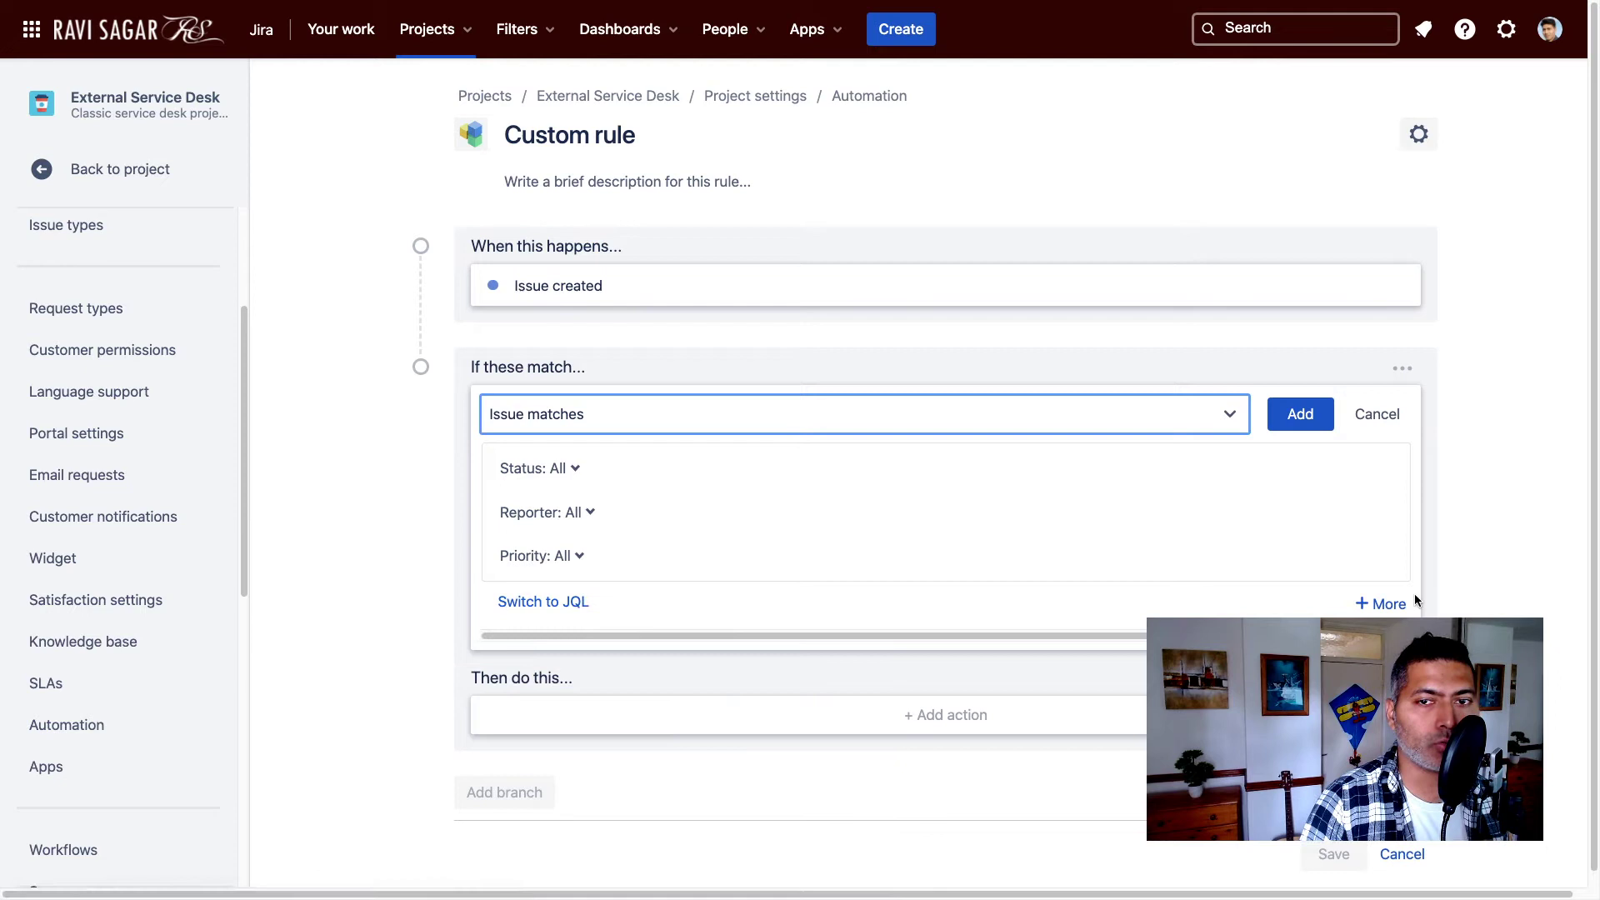
pyautogui.click(1384, 603)
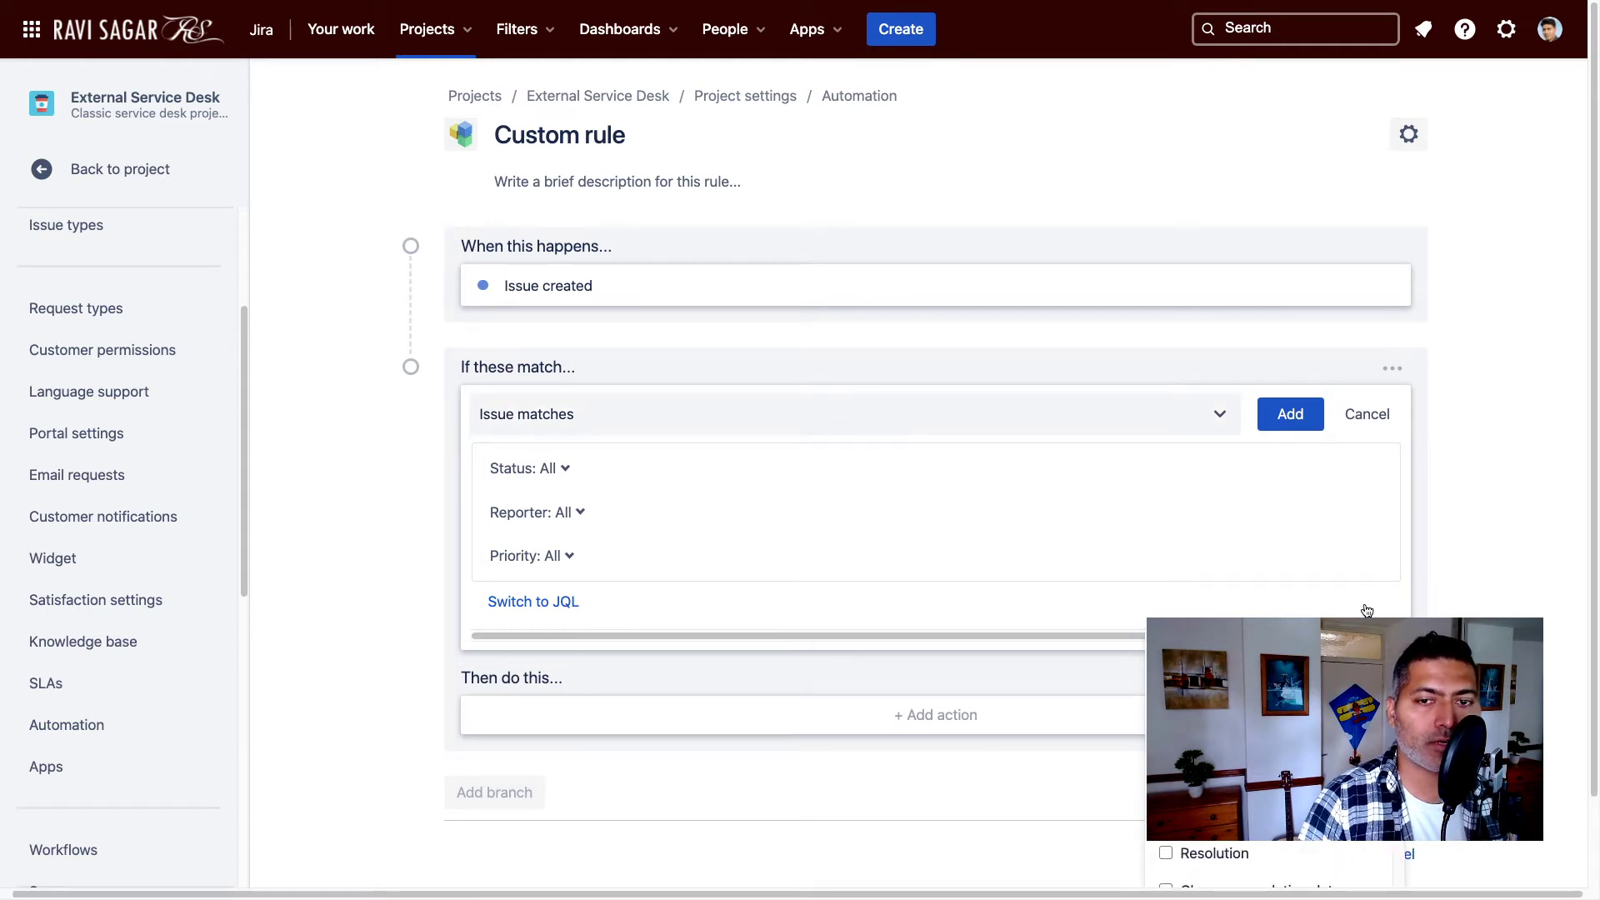
pyautogui.scroll(-2, 1367, 604)
pyautogui.click(1192, 638)
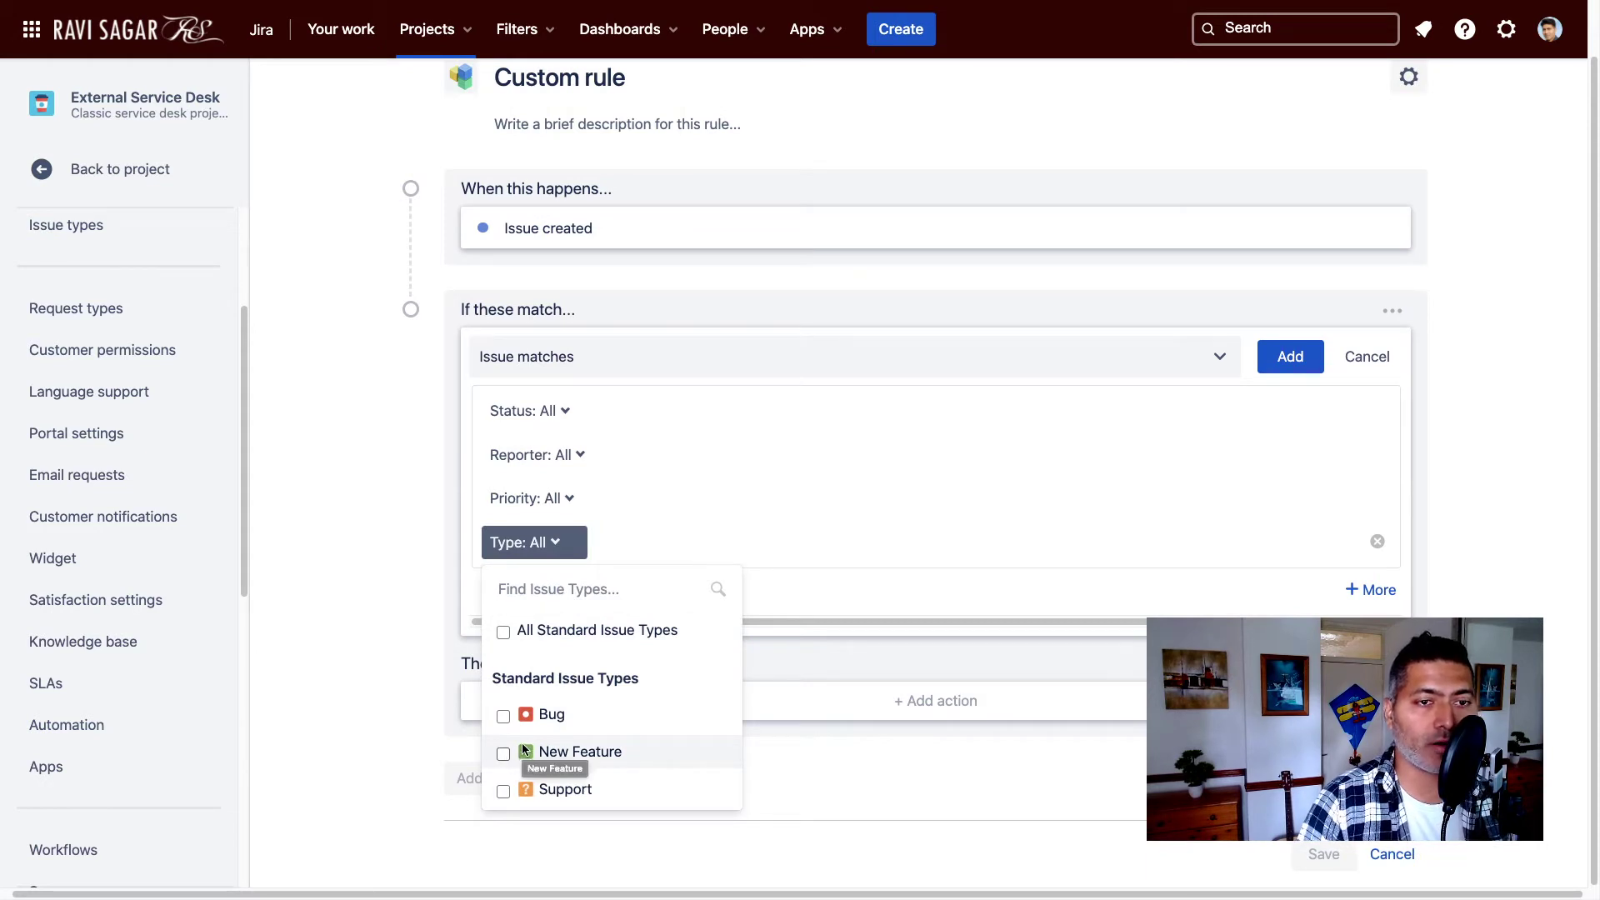
pyautogui.click(504, 755)
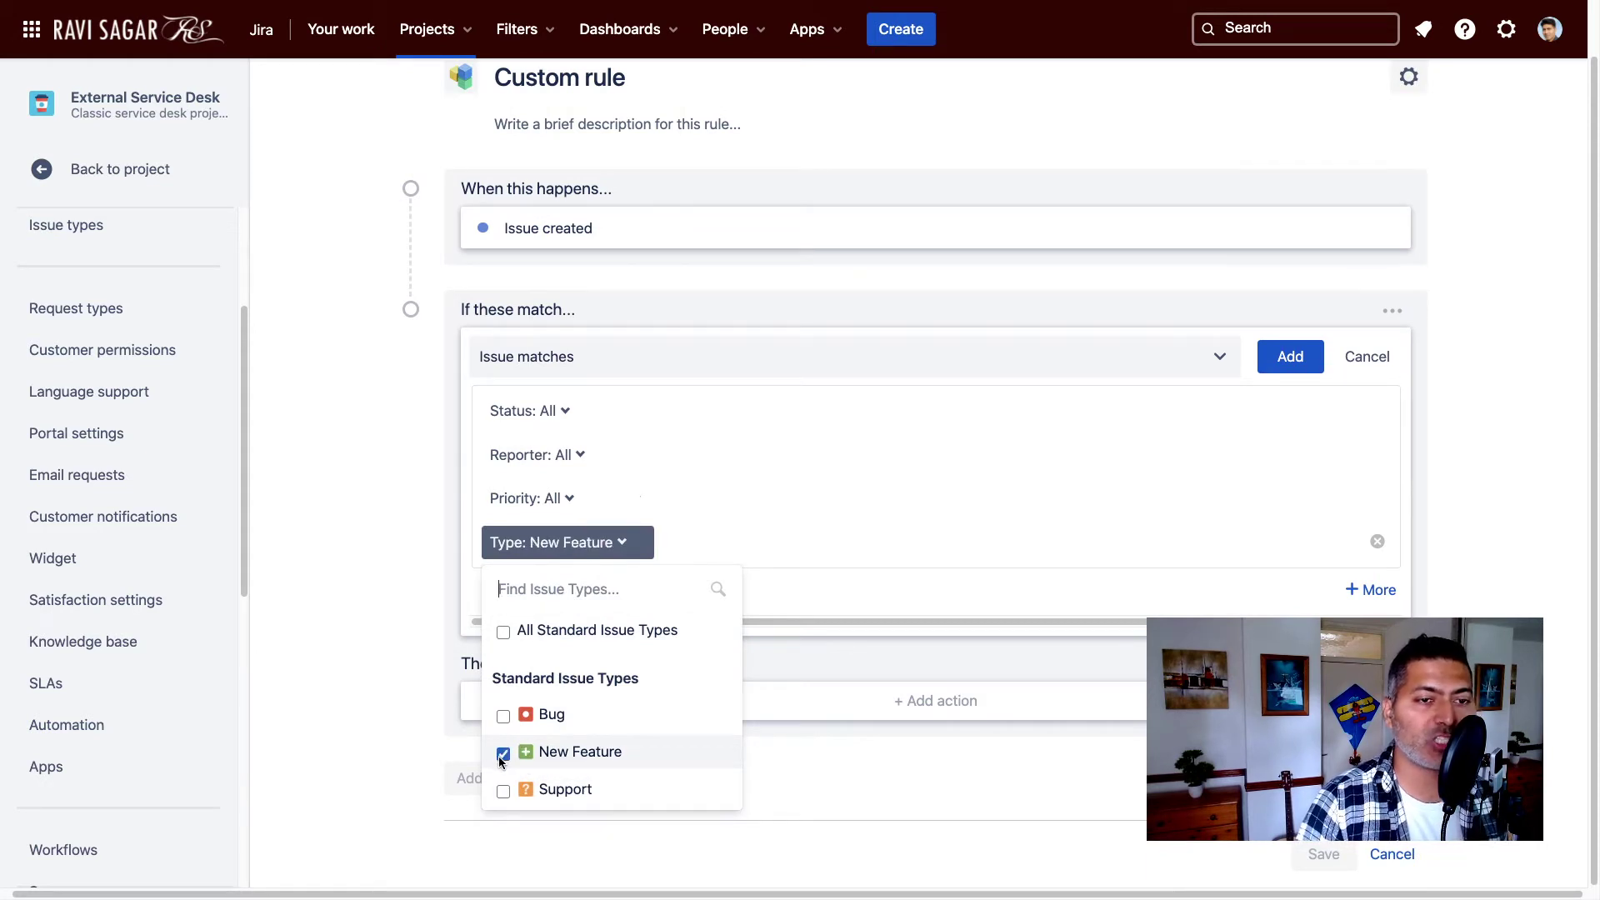
pyautogui.click(372, 584)
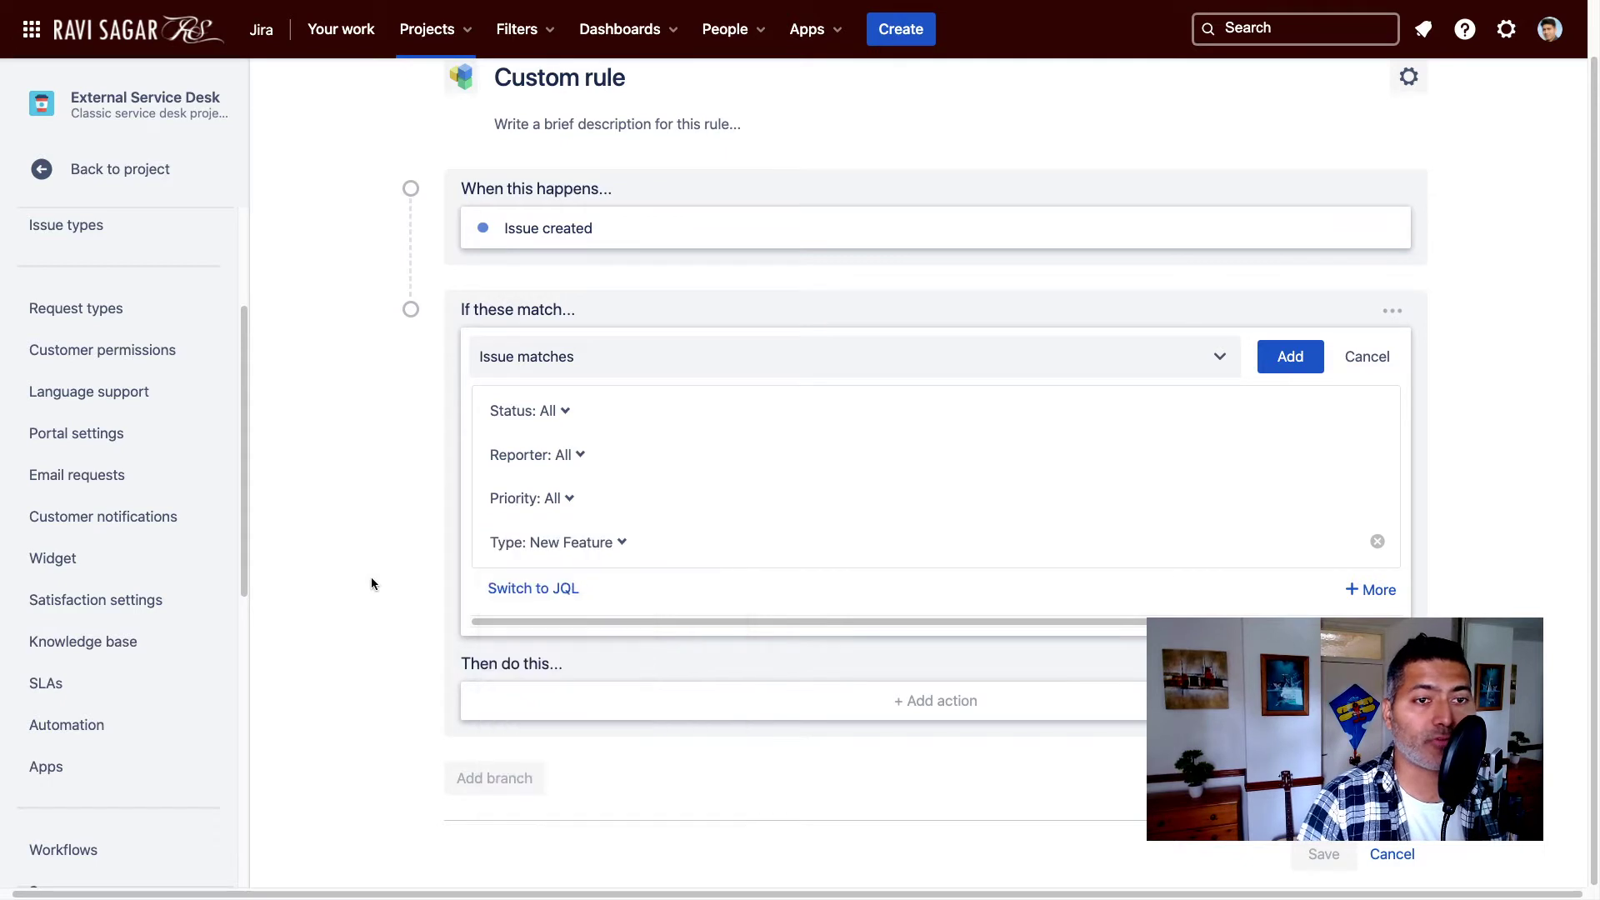
pyautogui.click(551, 588)
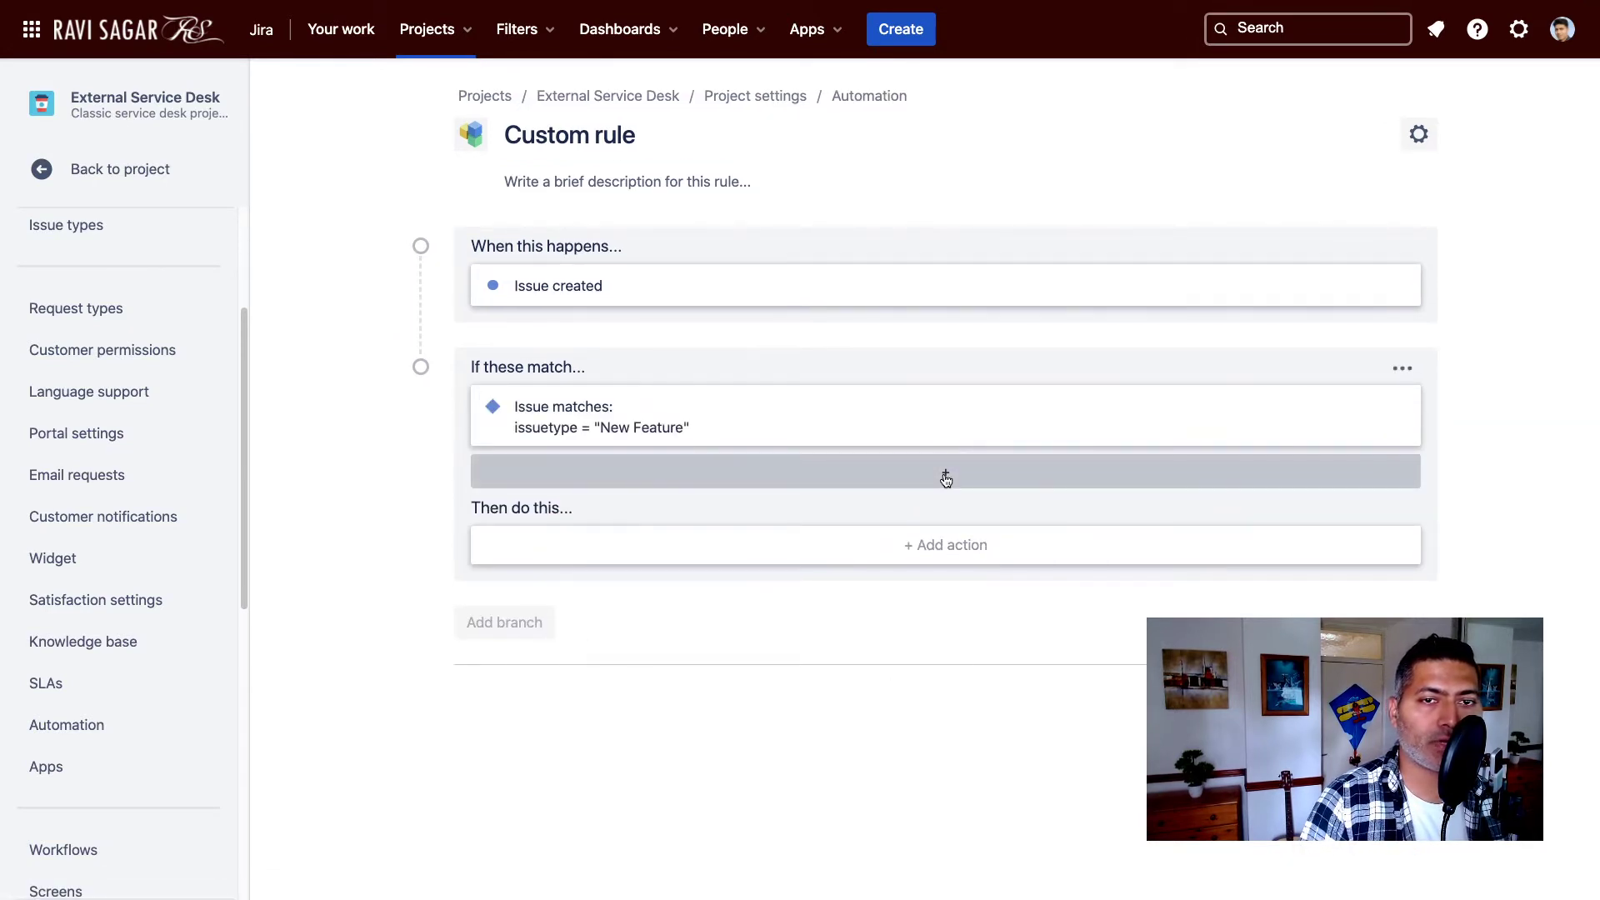
pyautogui.click(946, 479)
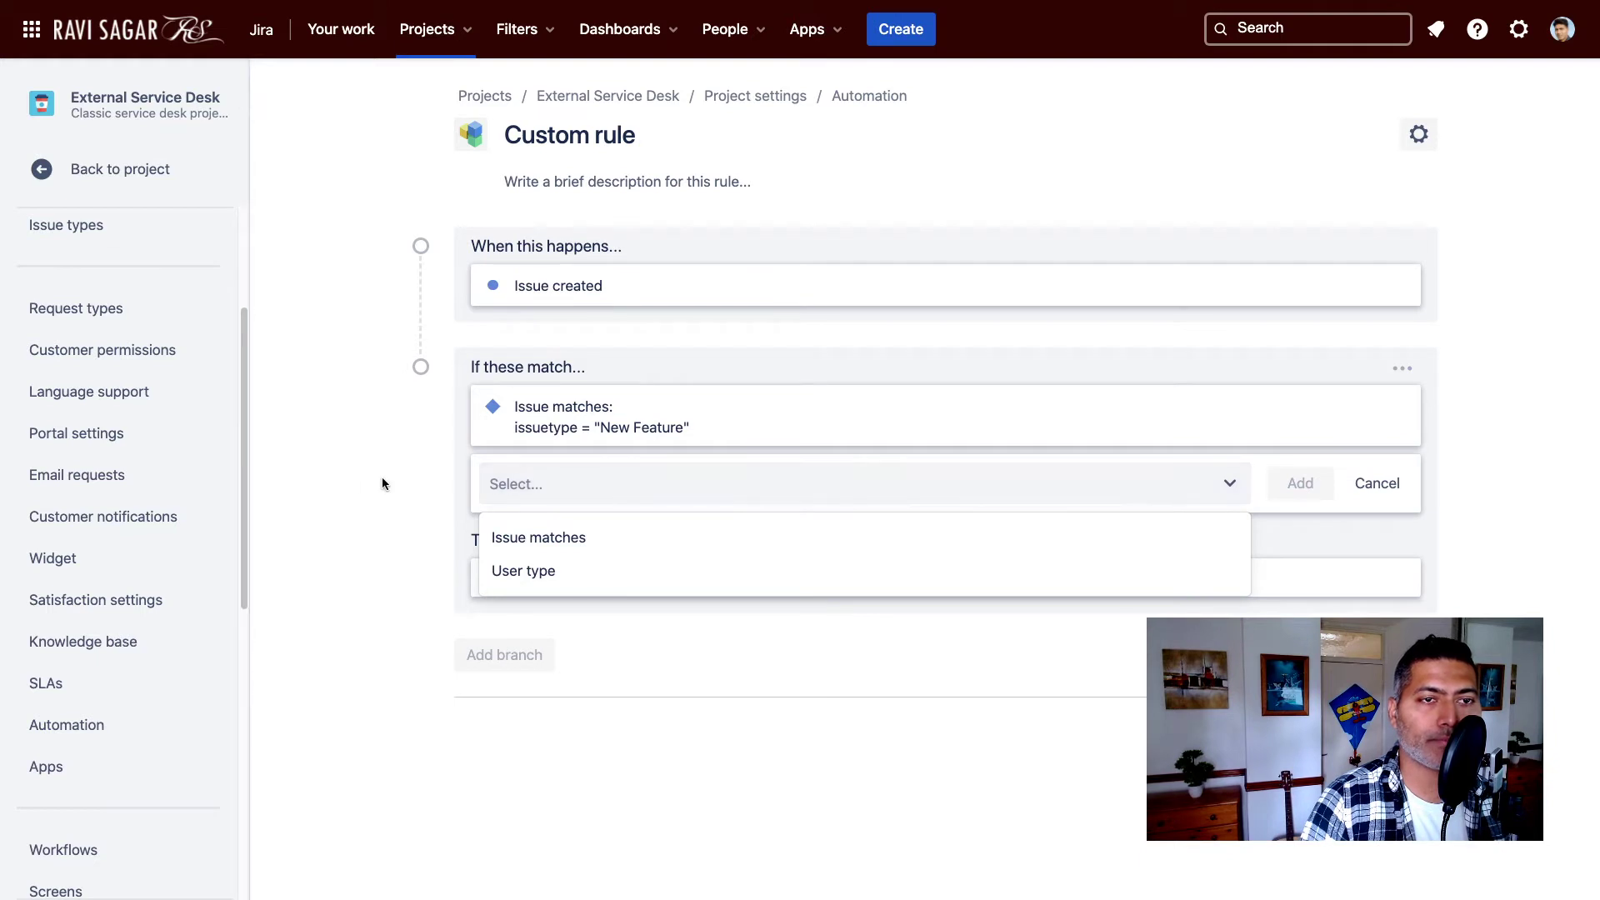
# Step: Add a Send email action addressed to Customers involved
pyautogui.click(1390, 492)
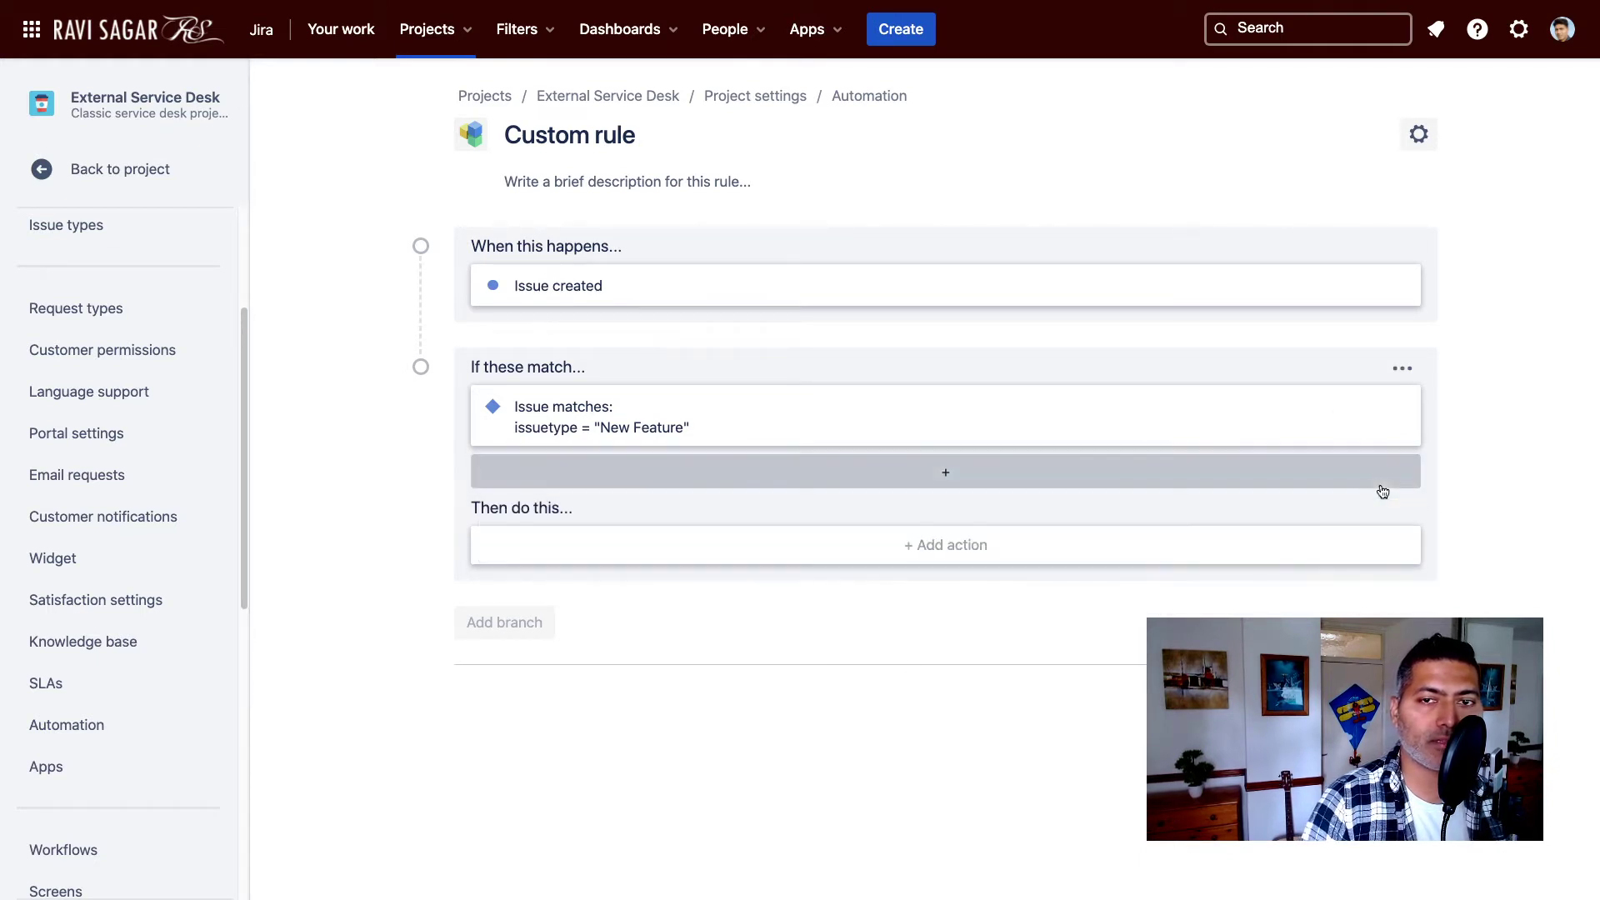
pyautogui.click(941, 550)
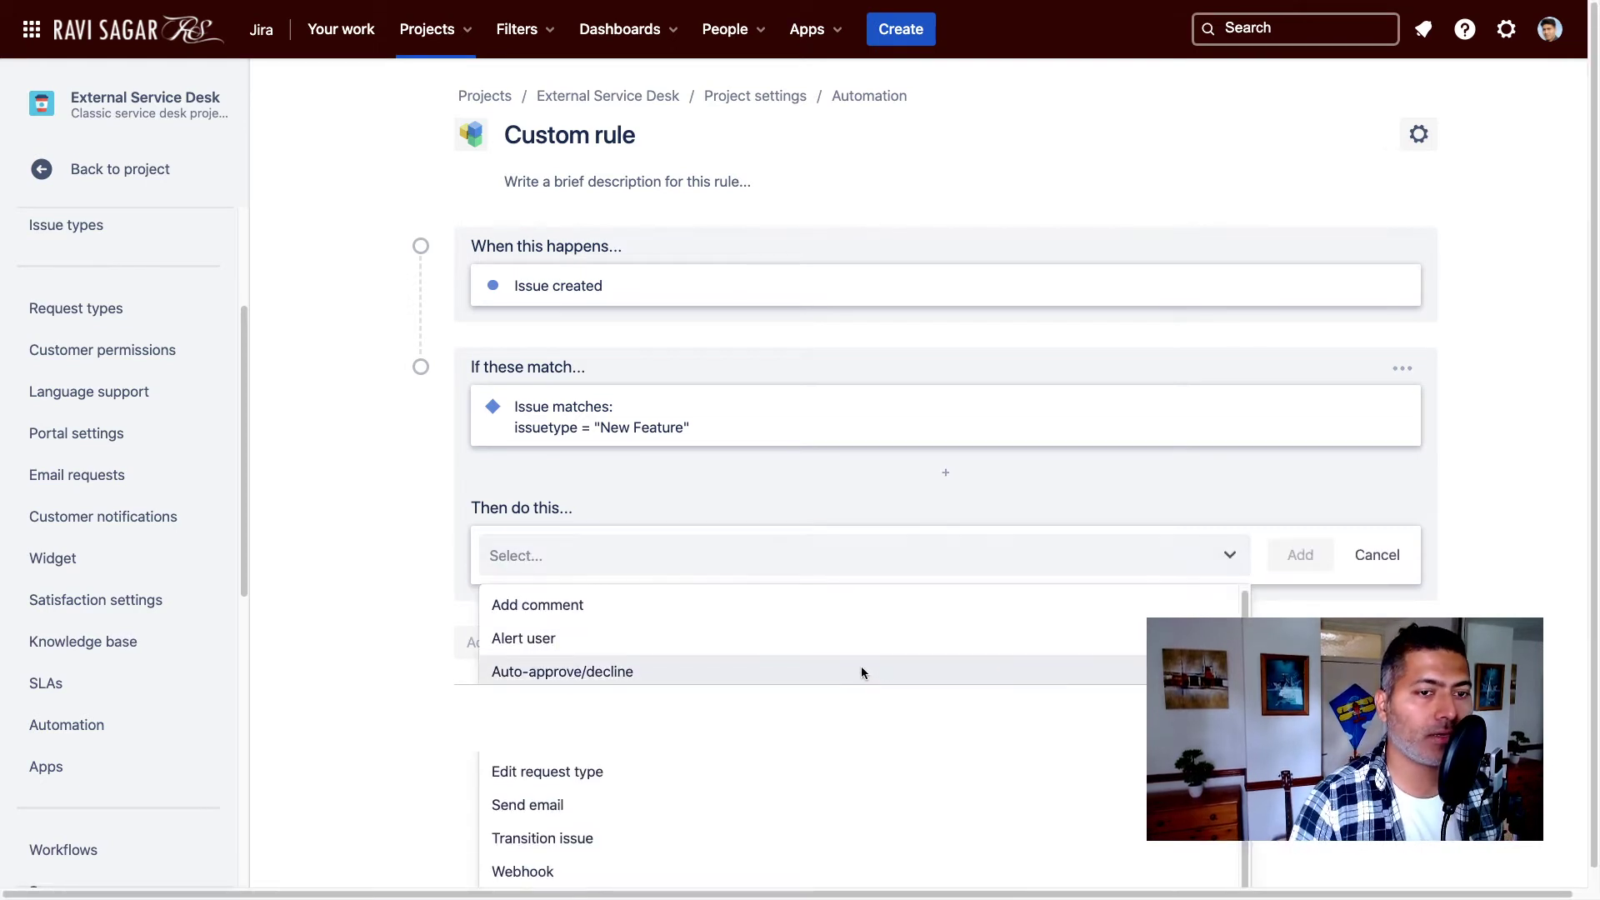
pyautogui.click(572, 802)
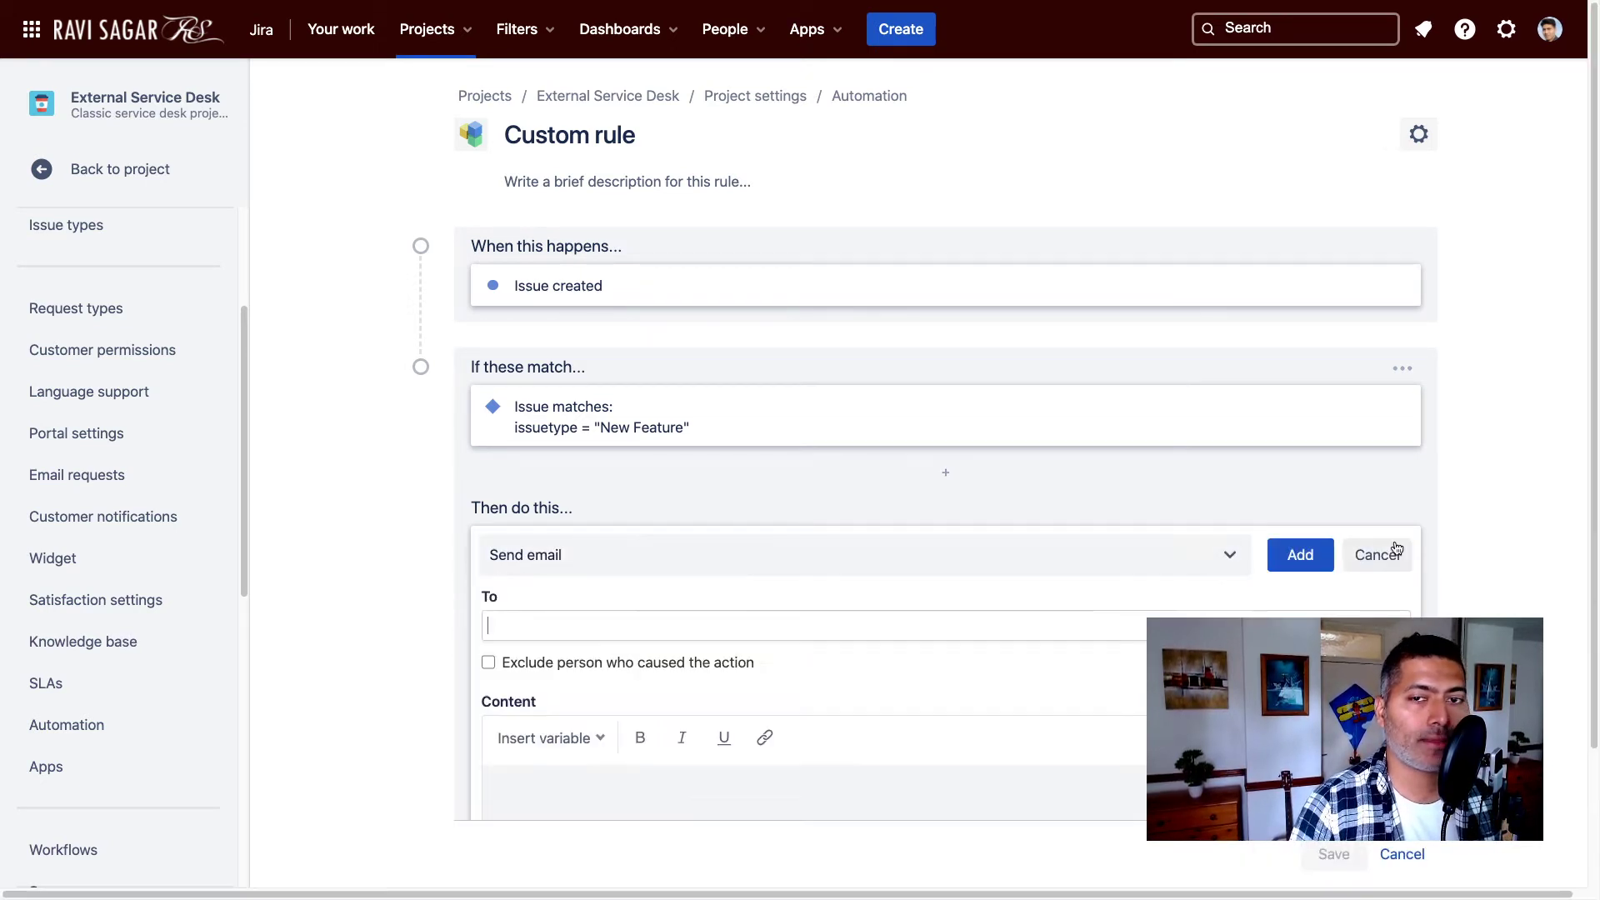
pyautogui.scroll(-2, 570, 587)
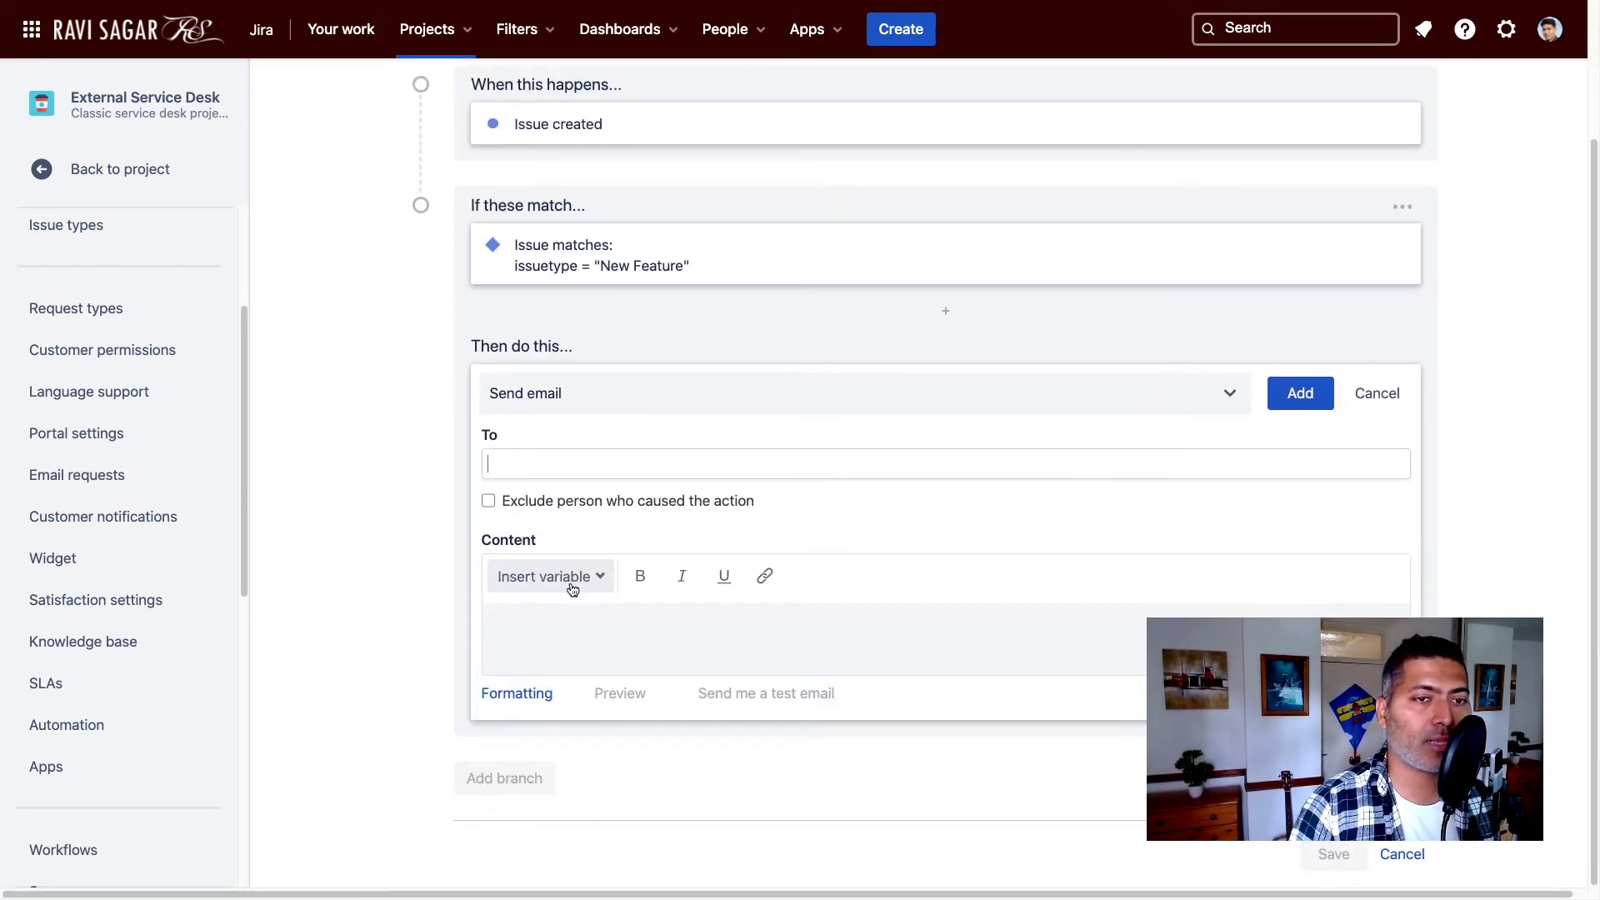
pyautogui.click(569, 460)
pyautogui.press('Down')
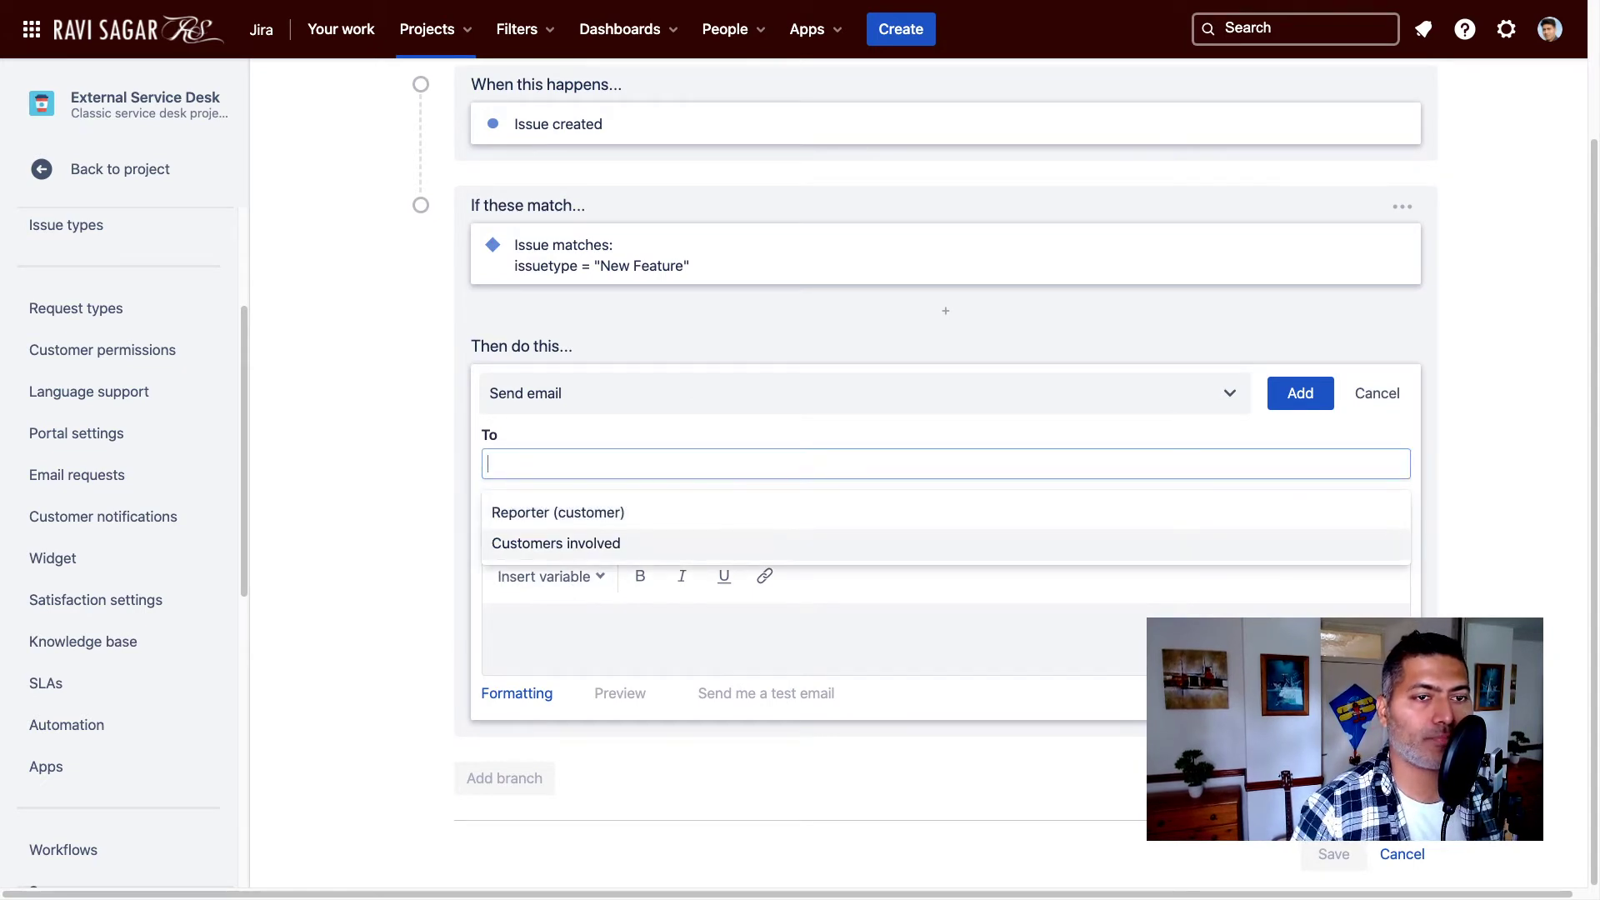
pyautogui.press('Return')
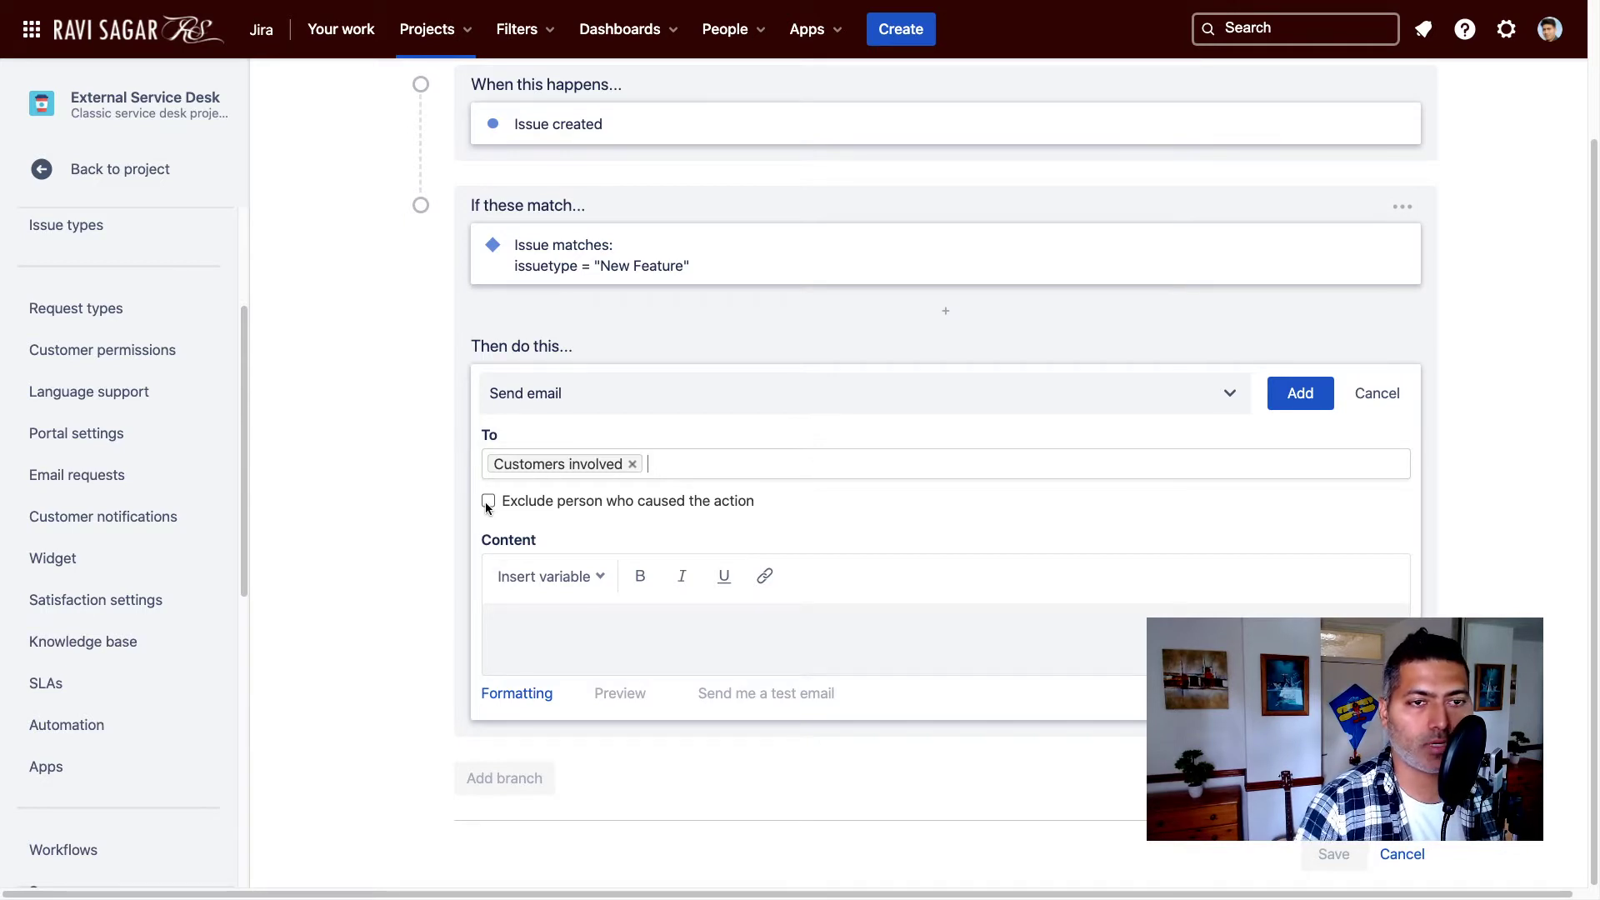
# Step: Write the email body 'Thanks for reaching' with a ${recipient.name} greeting line above it
pyautogui.click(589, 634)
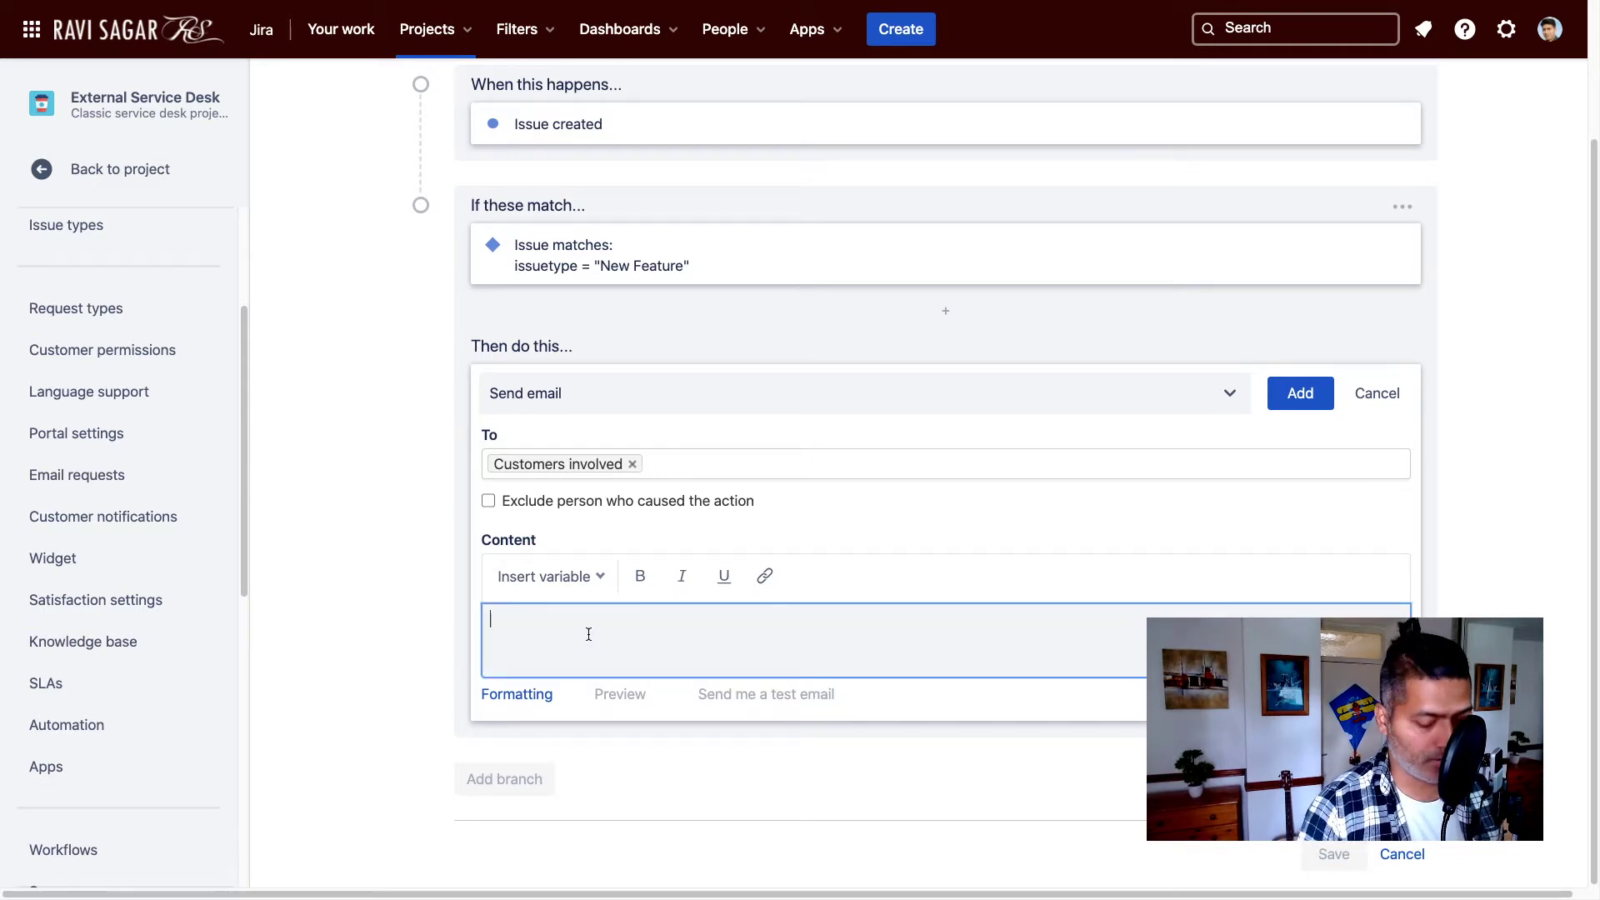
pyautogui.write('Thanks for reaching')
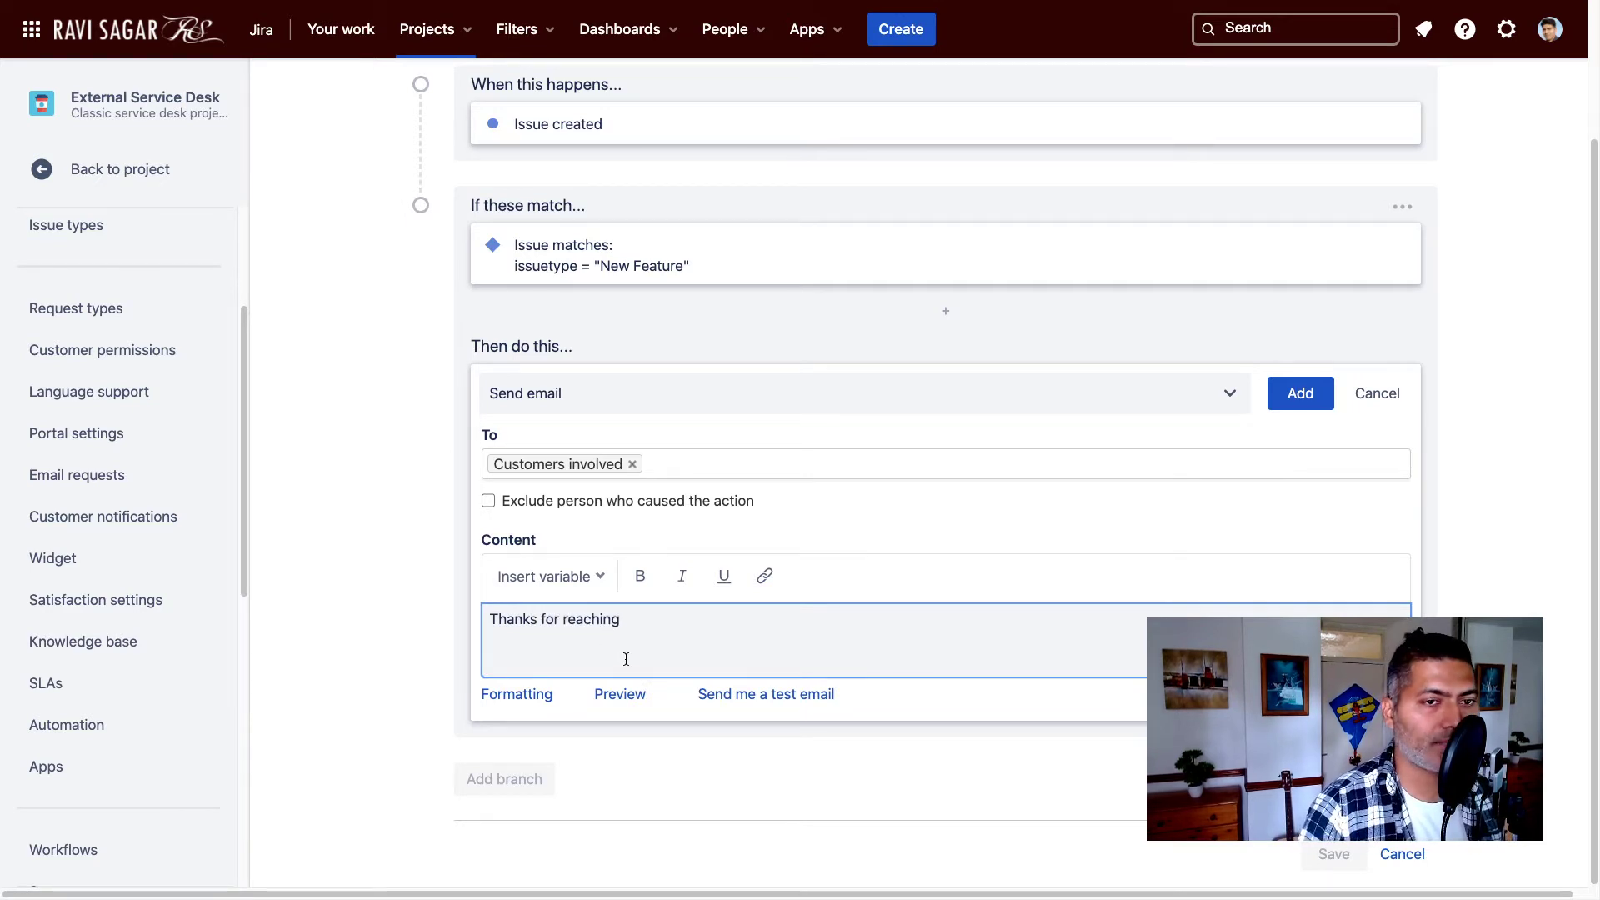
pyautogui.press('Return')
pyautogui.press('Up')
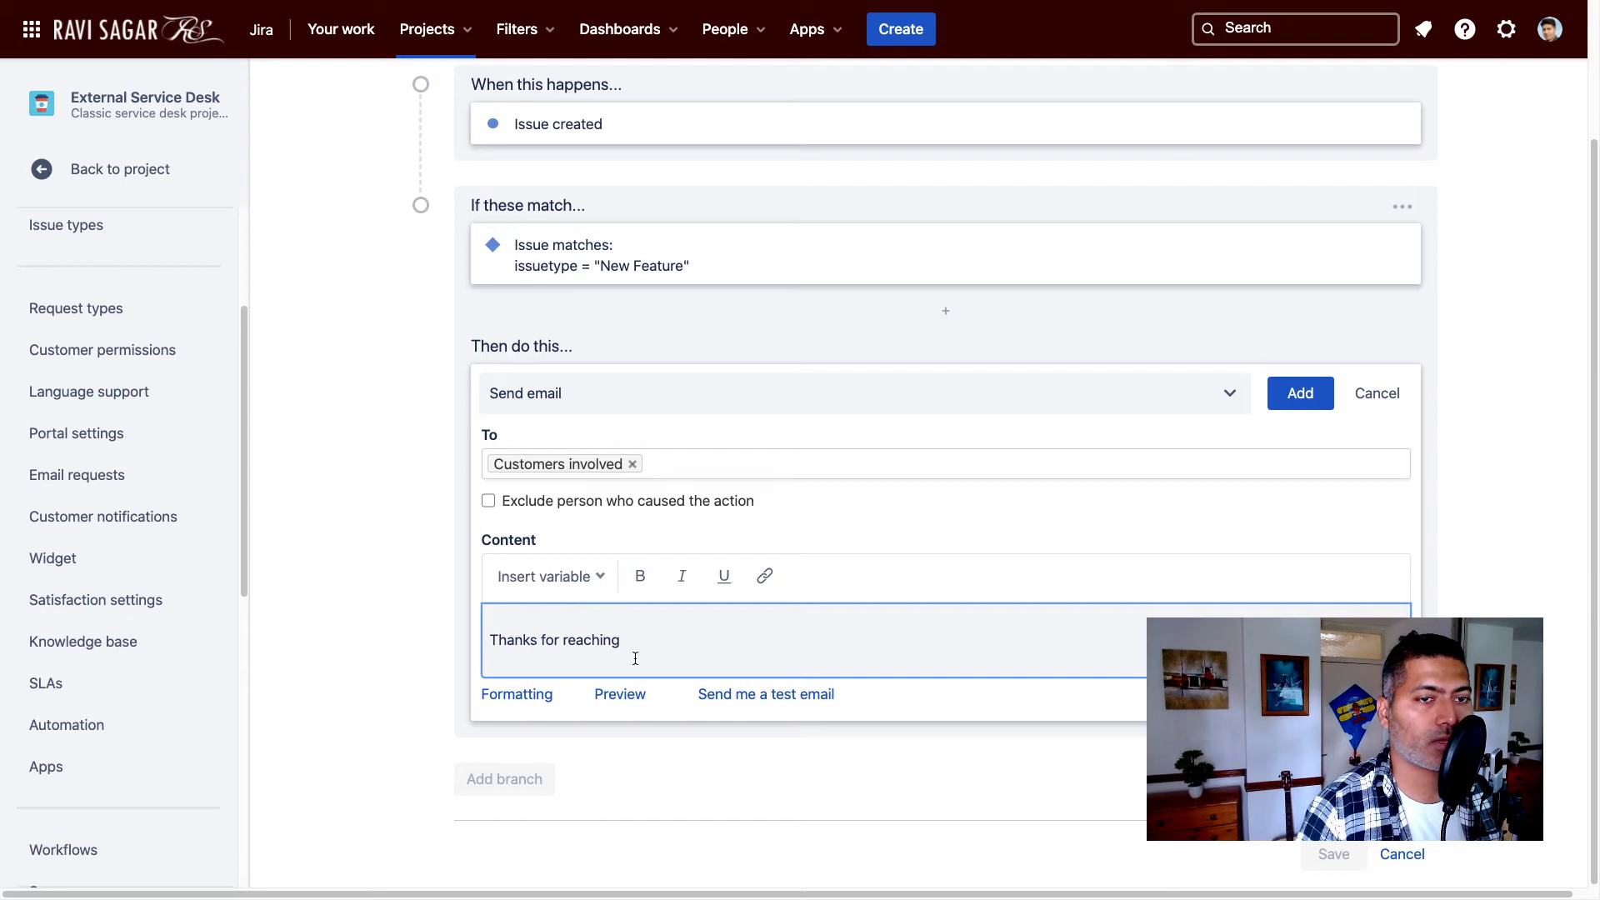
pyautogui.click(583, 577)
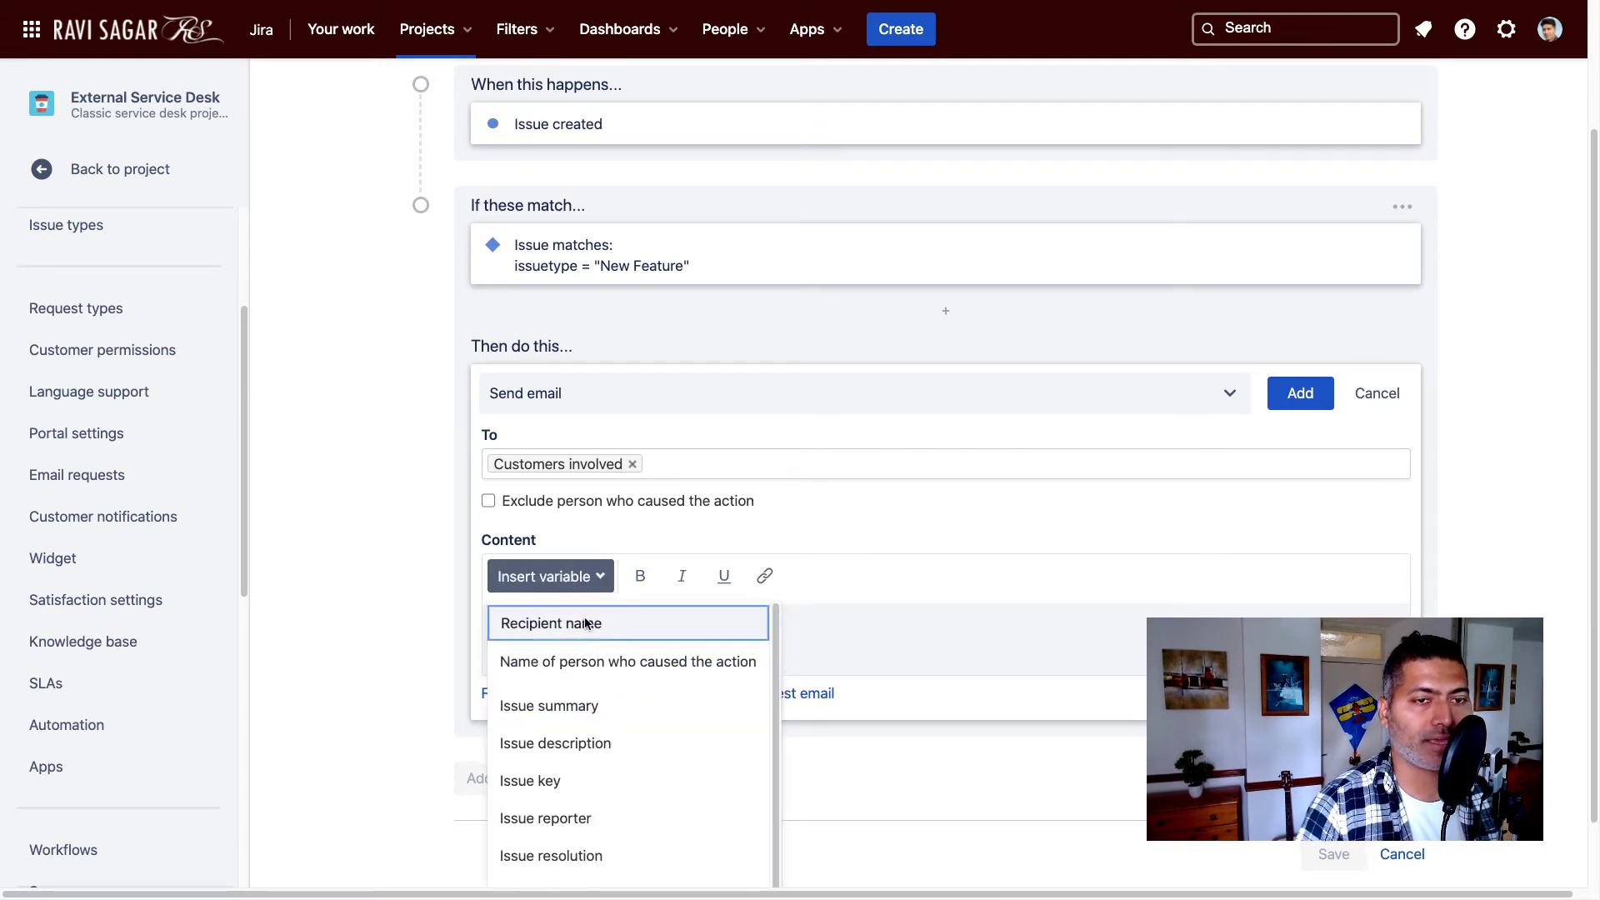
pyautogui.click(586, 624)
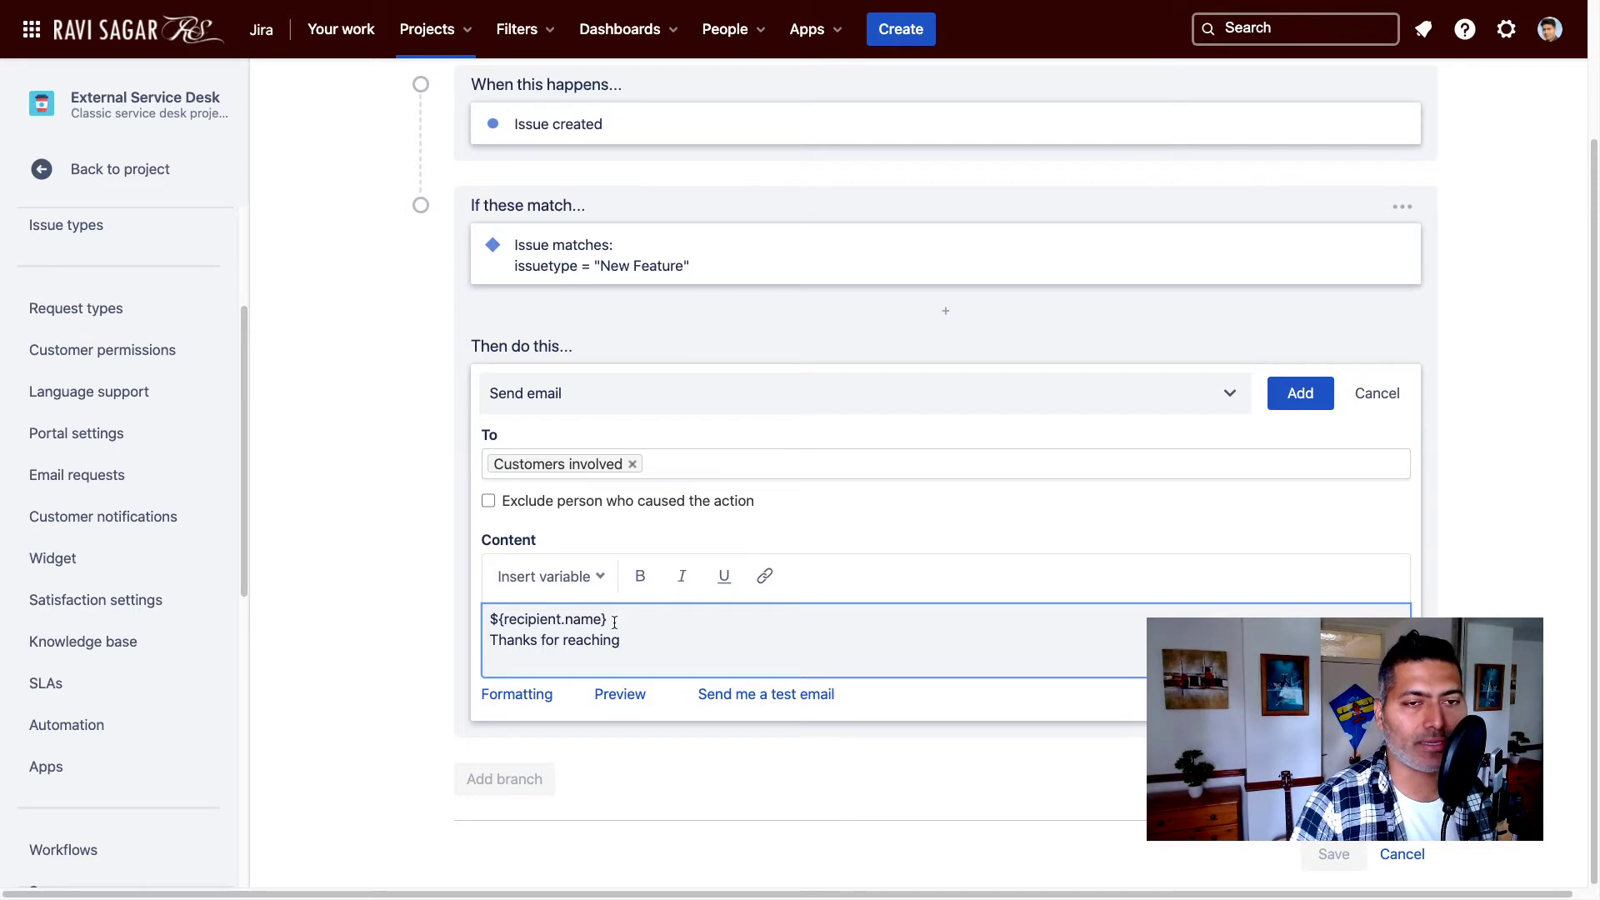
pyautogui.click(572, 576)
pyautogui.scroll(-1, 601, 763)
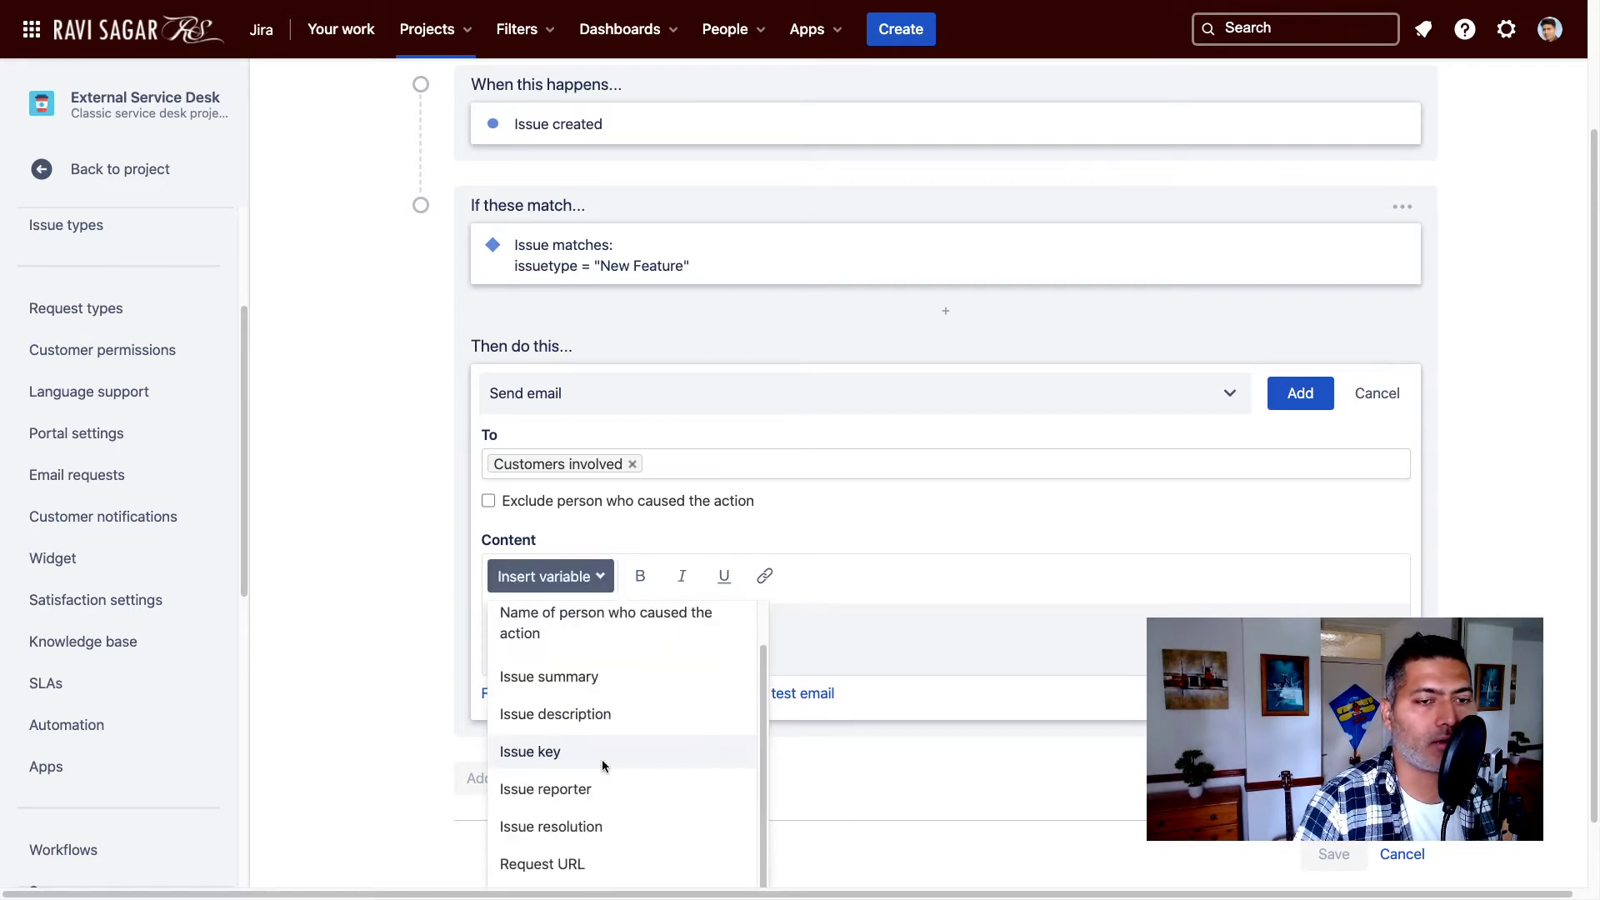
pyautogui.click(424, 613)
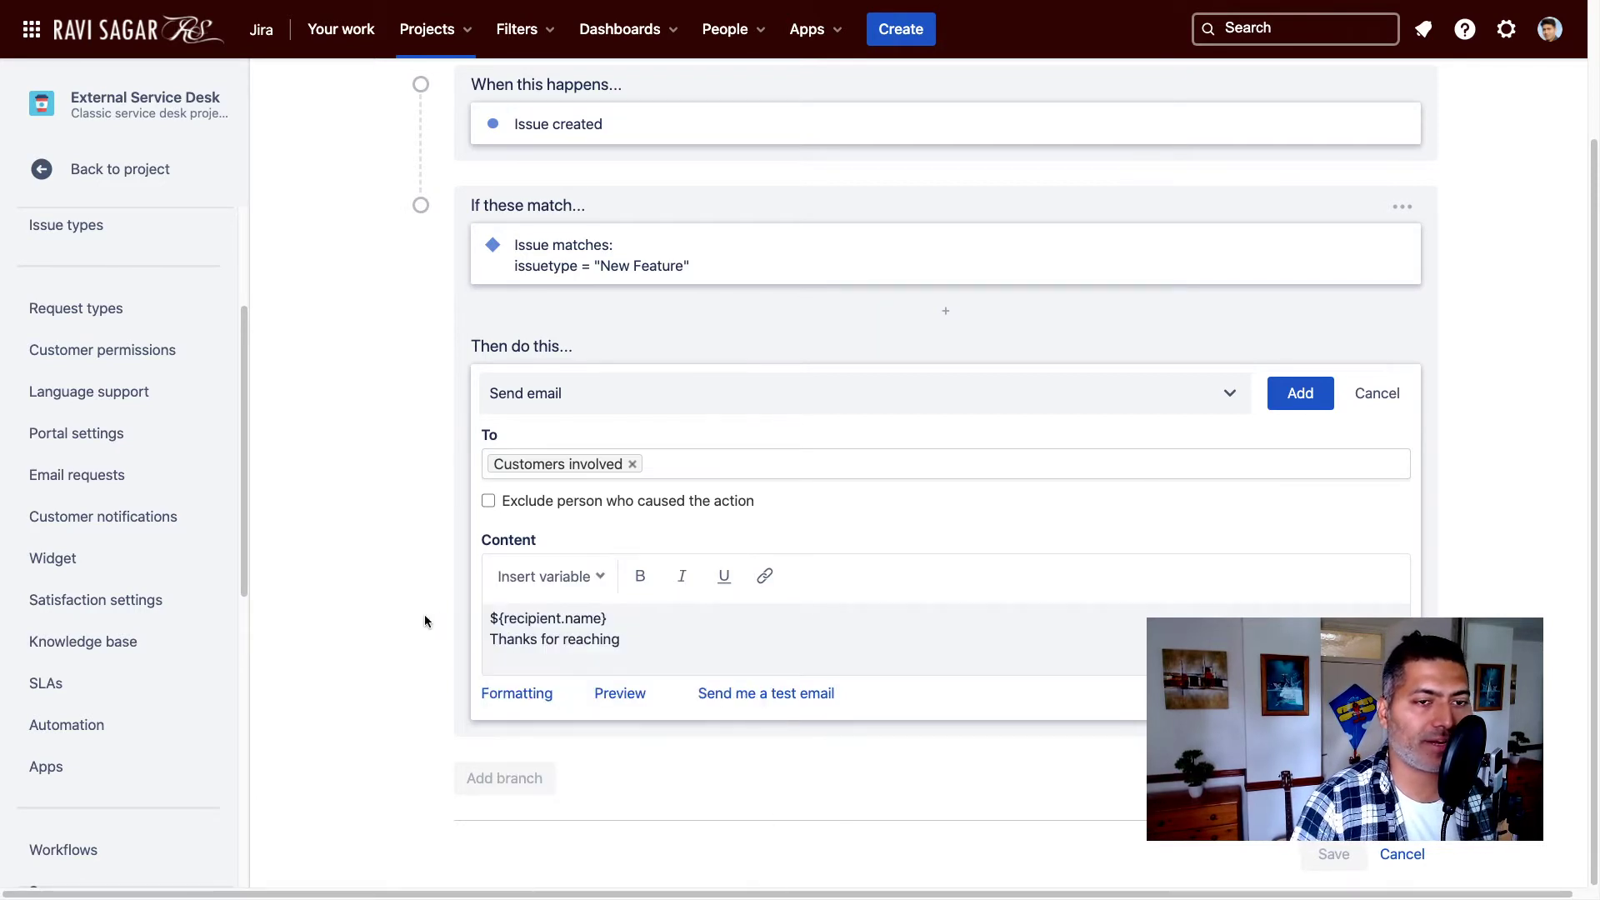
# Step: Preview the email, add the Send email action, then review Custom rule in the Automation list
pyautogui.click(627, 697)
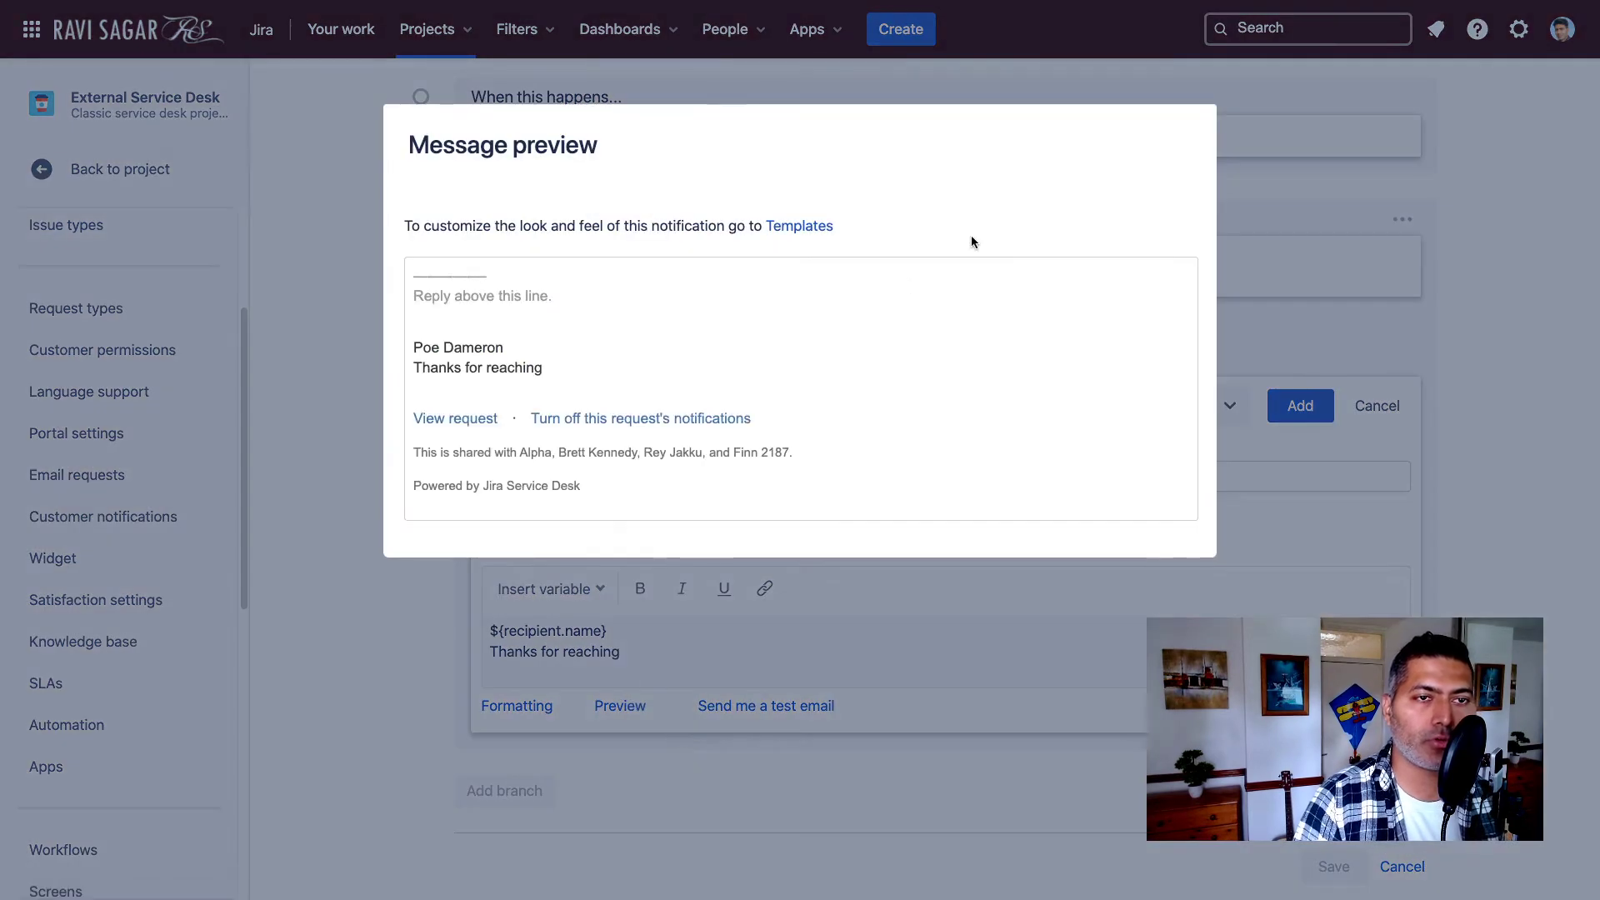
pyautogui.click(1358, 230)
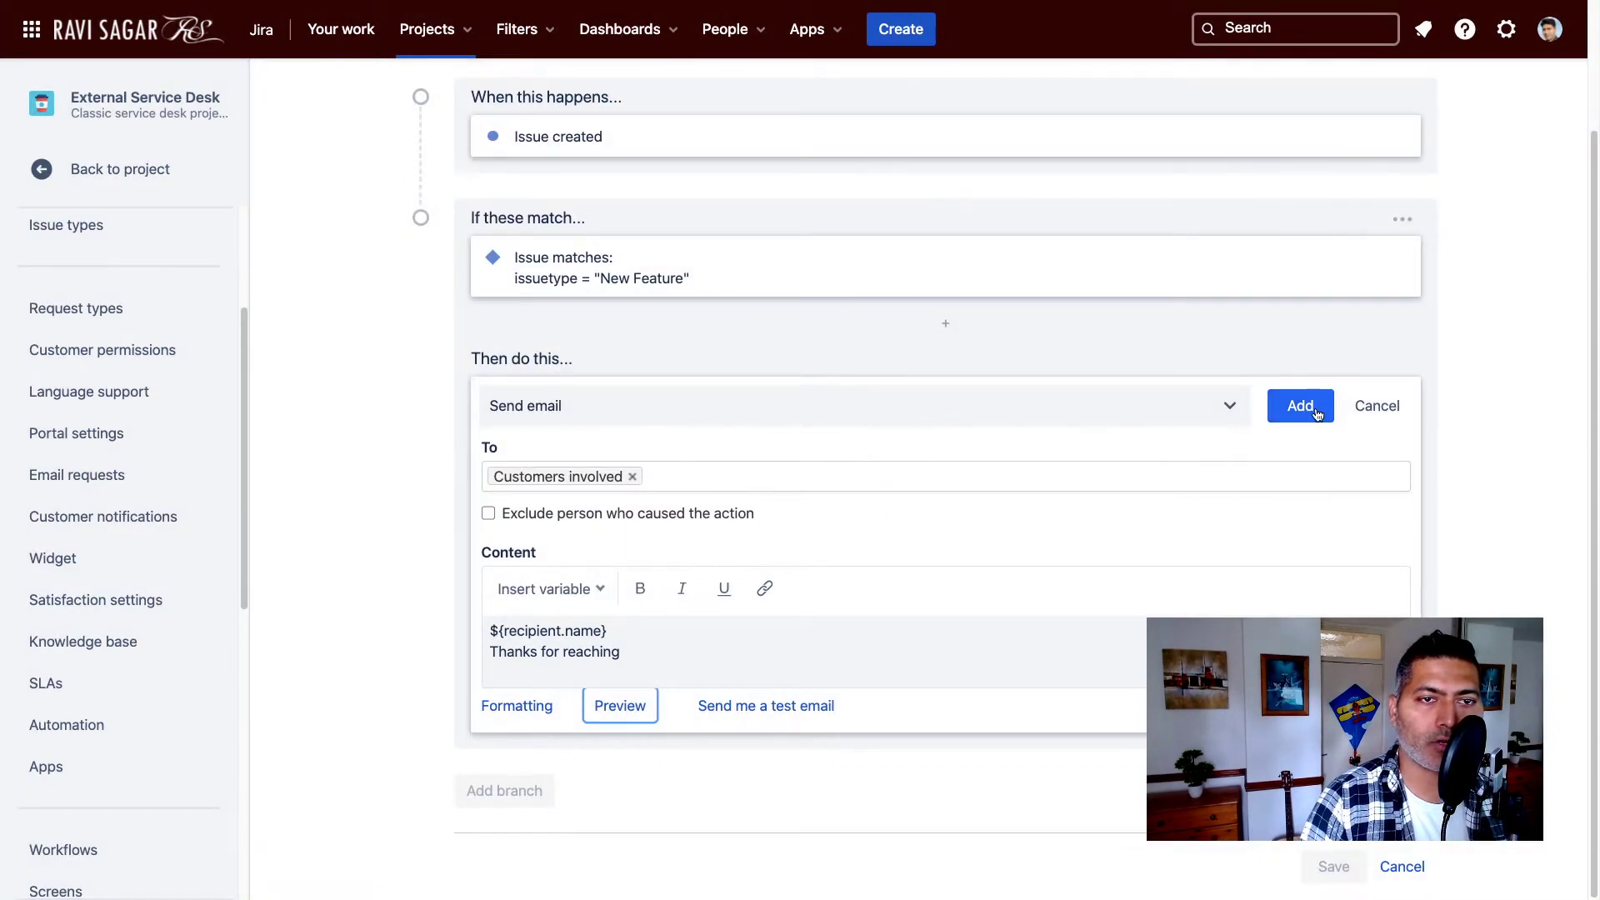
pyautogui.click(1315, 410)
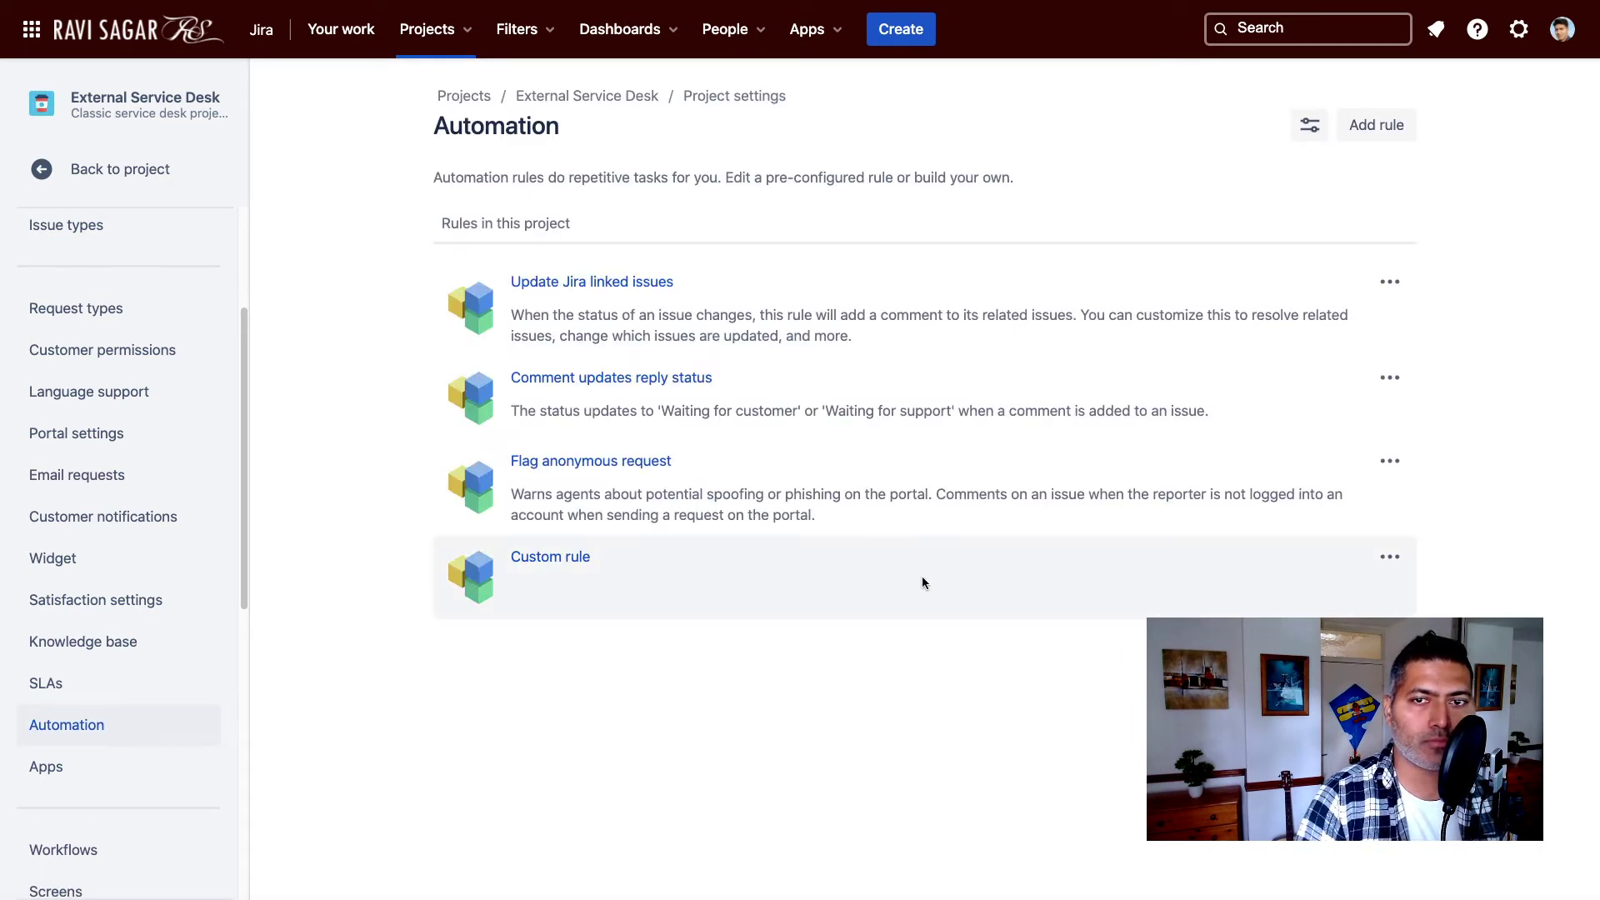
pyautogui.click(546, 557)
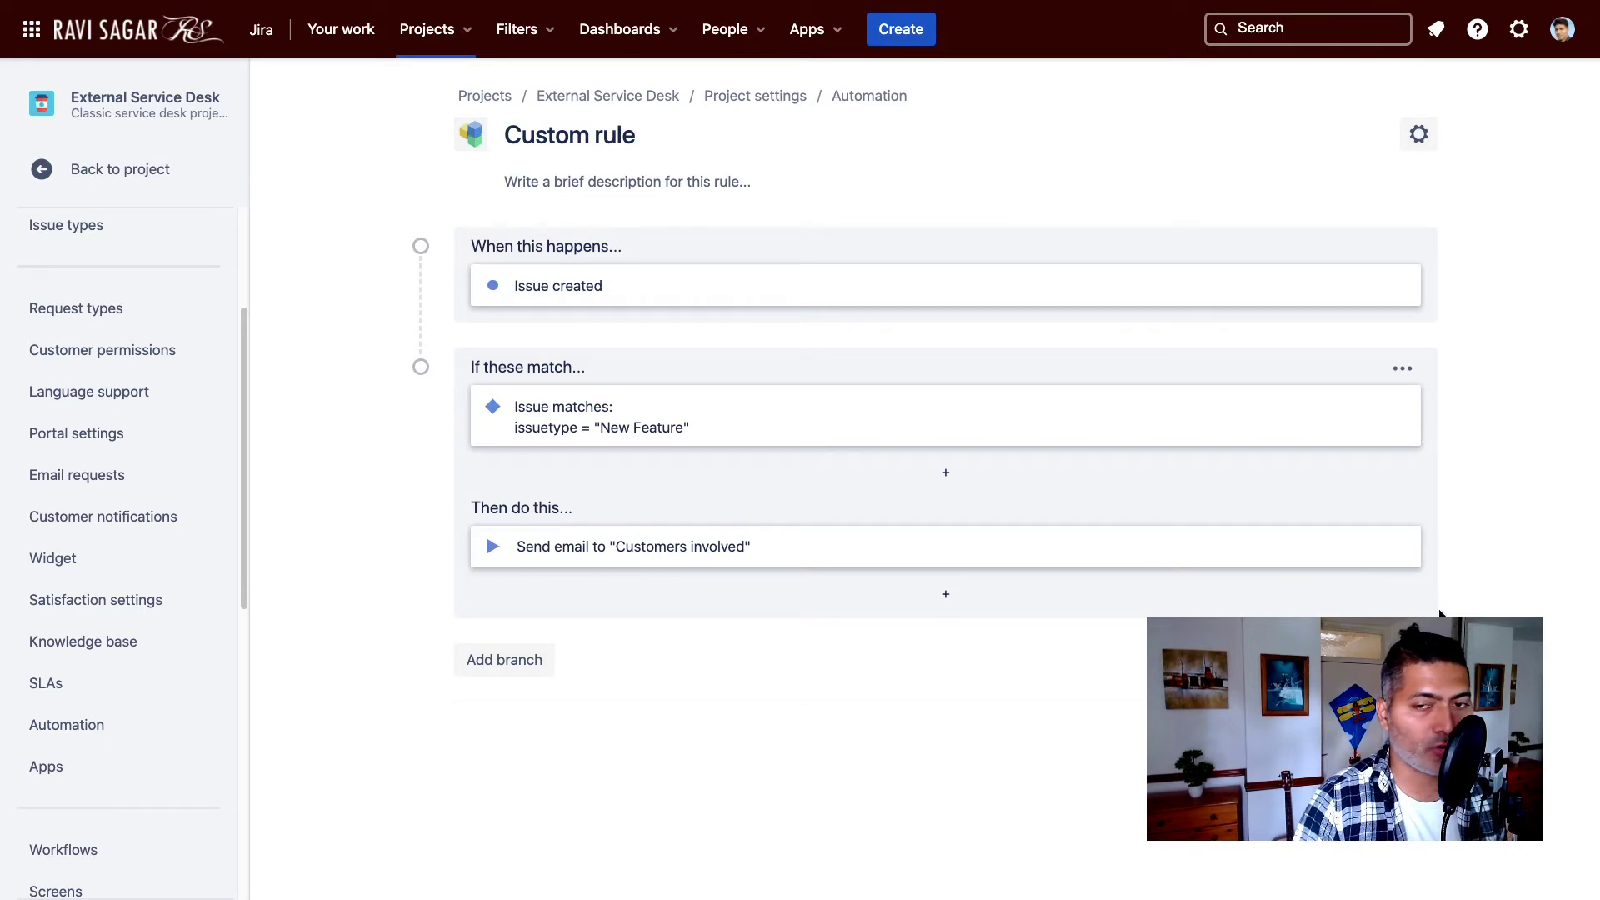
pyautogui.hotkey('alt', 'Left')
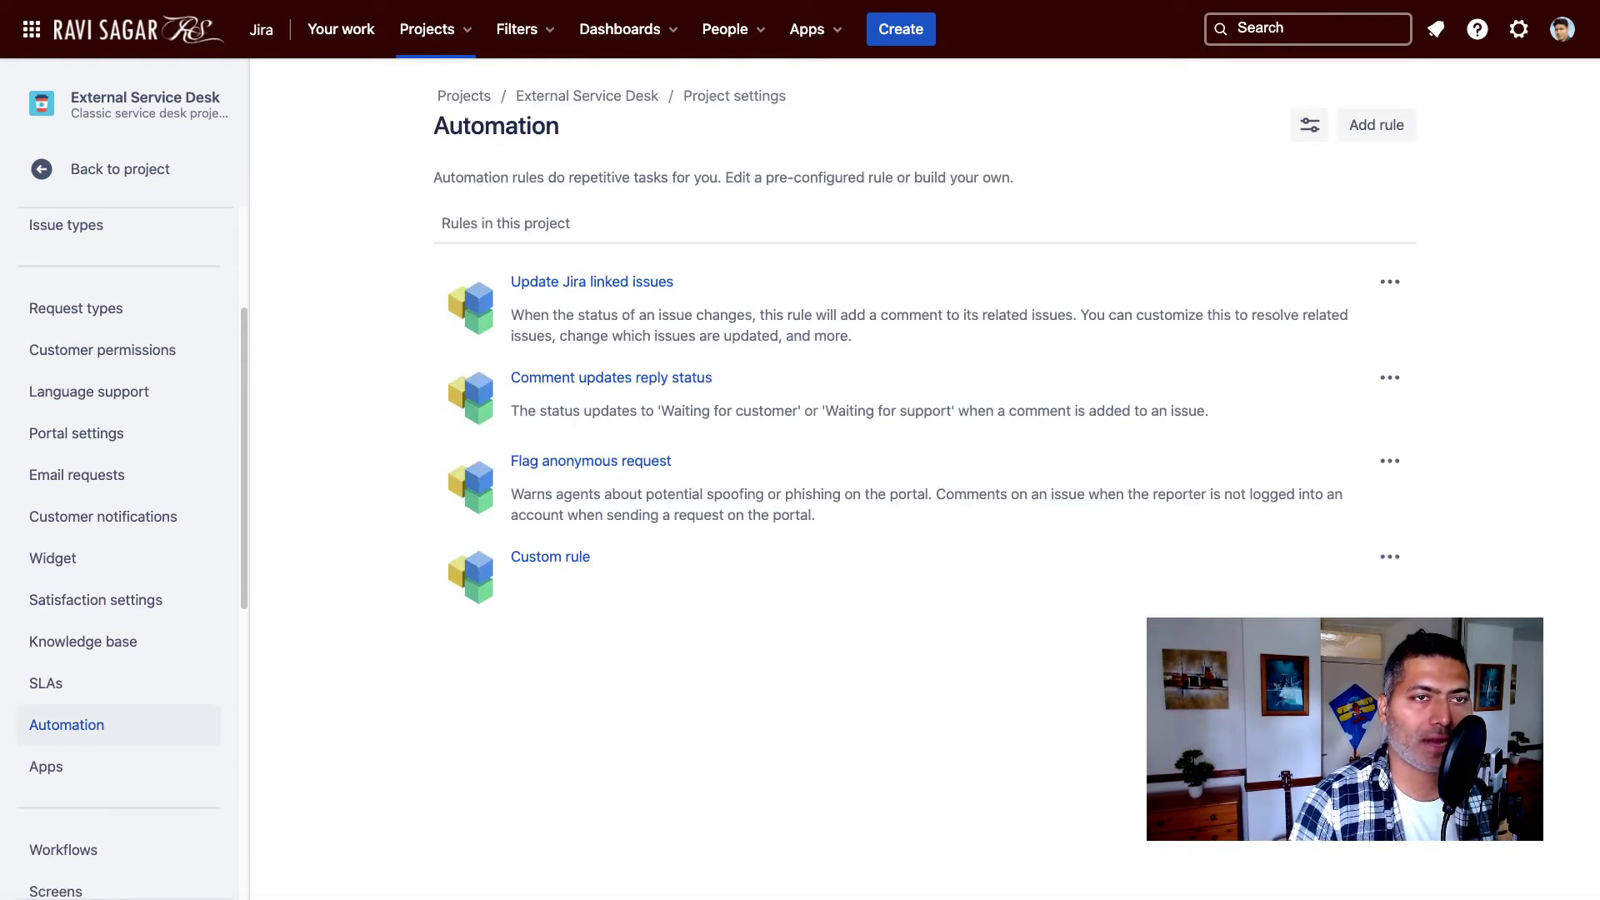
# Step: Switch to the Jira Server Live Plan Dashboard, zoom in, and open its projects list
pyautogui.hotkey('ctrl', 'Tab')
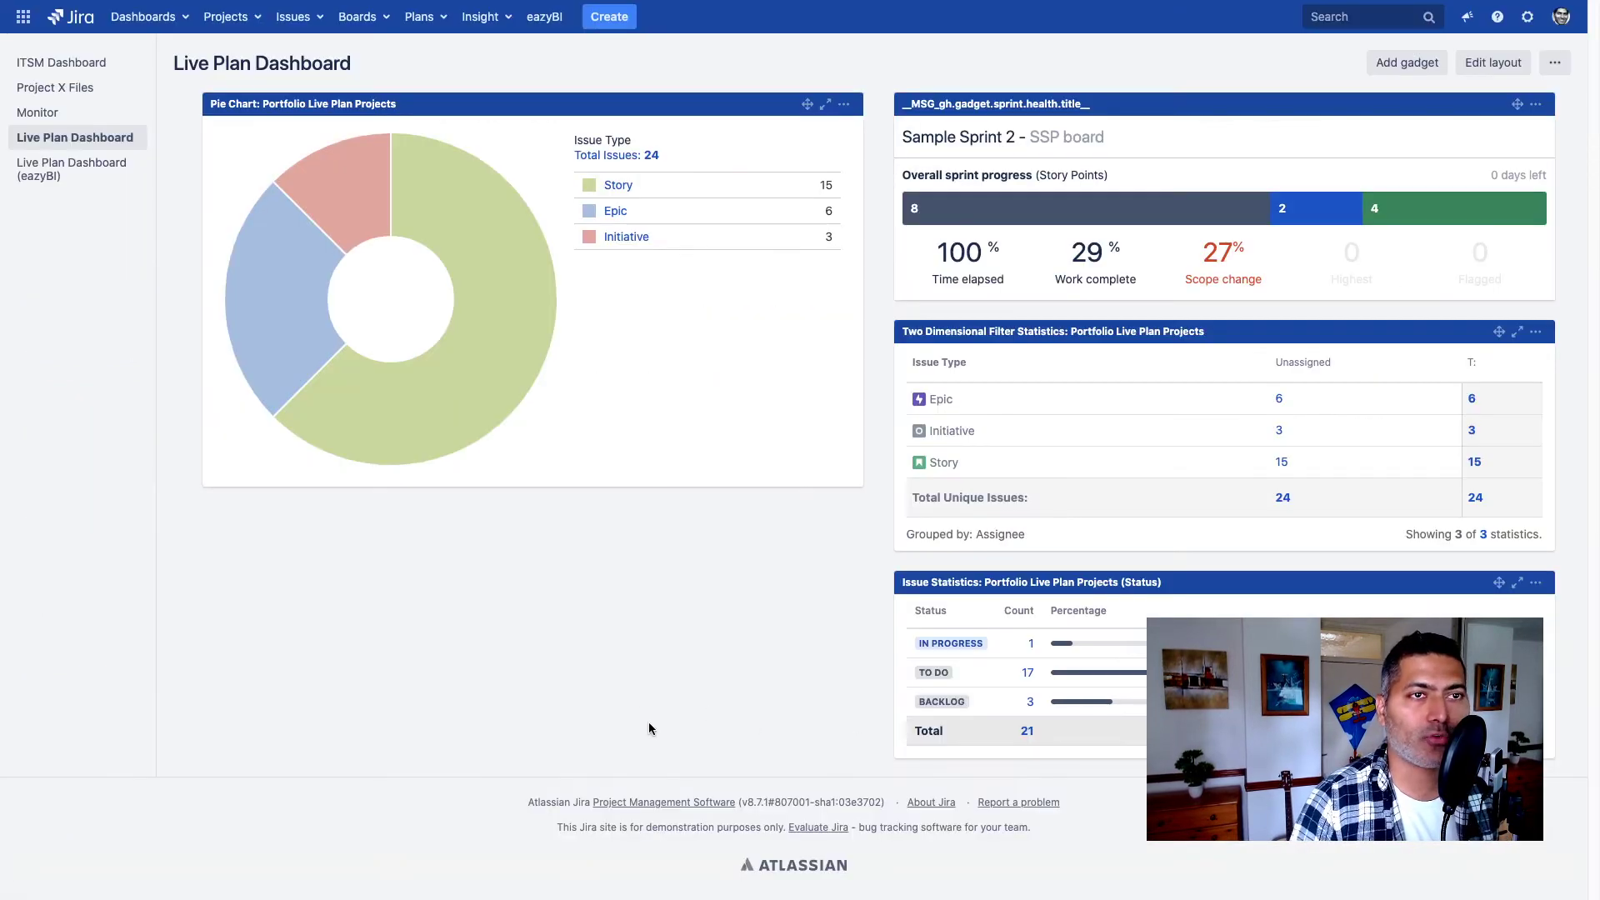
pyautogui.hotkey('ctrl', '+')
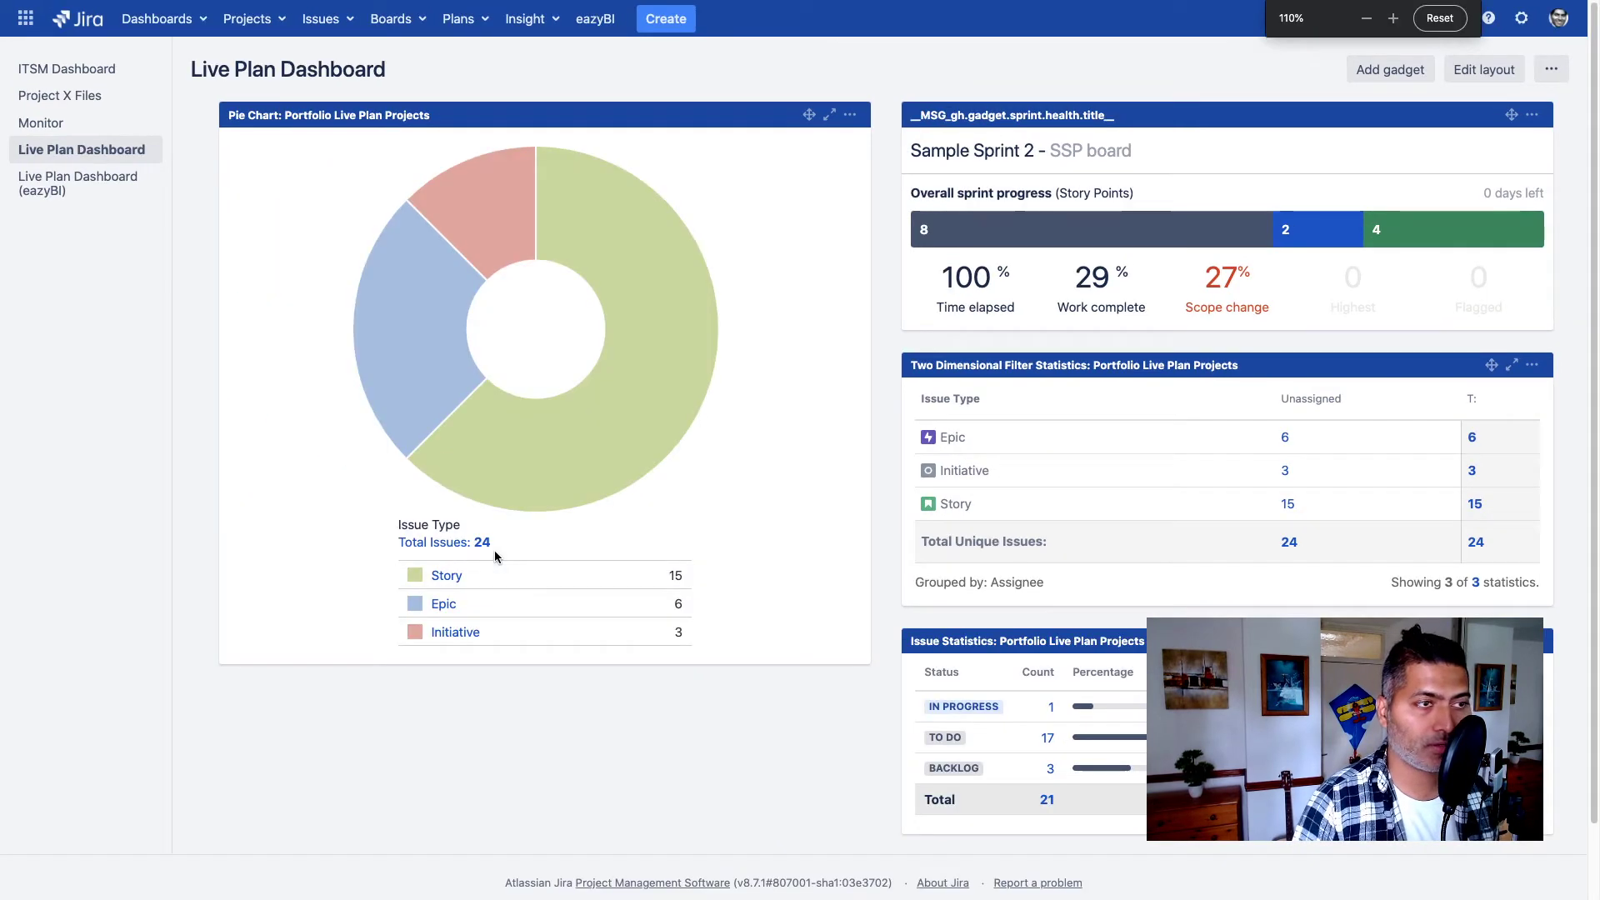
pyautogui.click(282, 28)
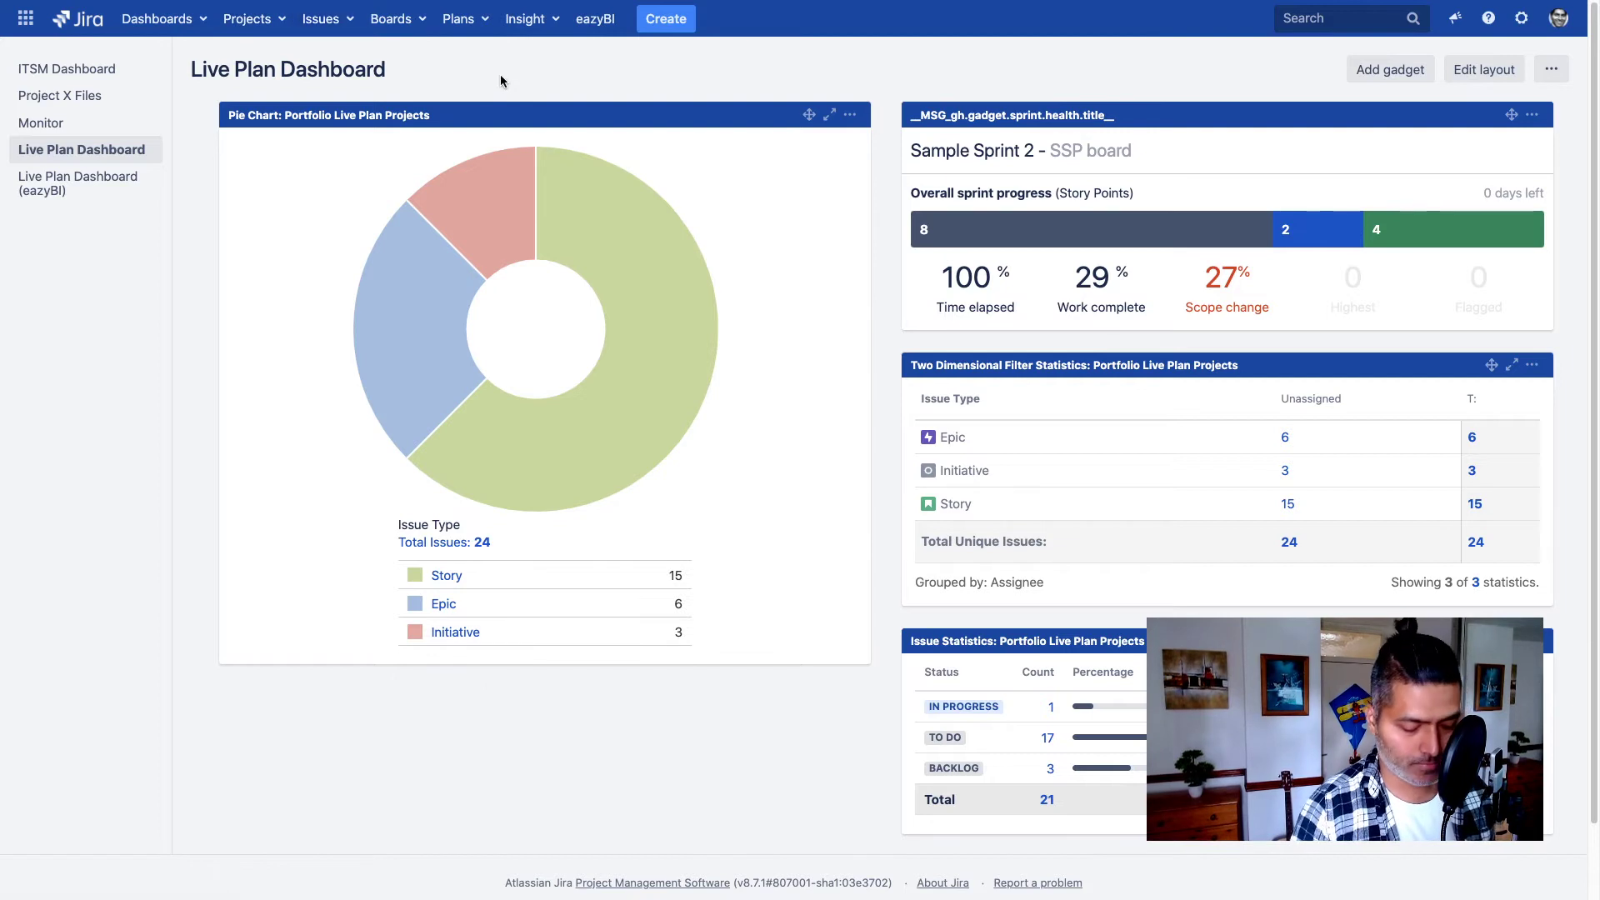
# Step: Reload the Jira Server page and proceed past the expired-certificate warning to avst-dev999.adaptavist.cloud
pyautogui.hotkey('ctrl', 'r')
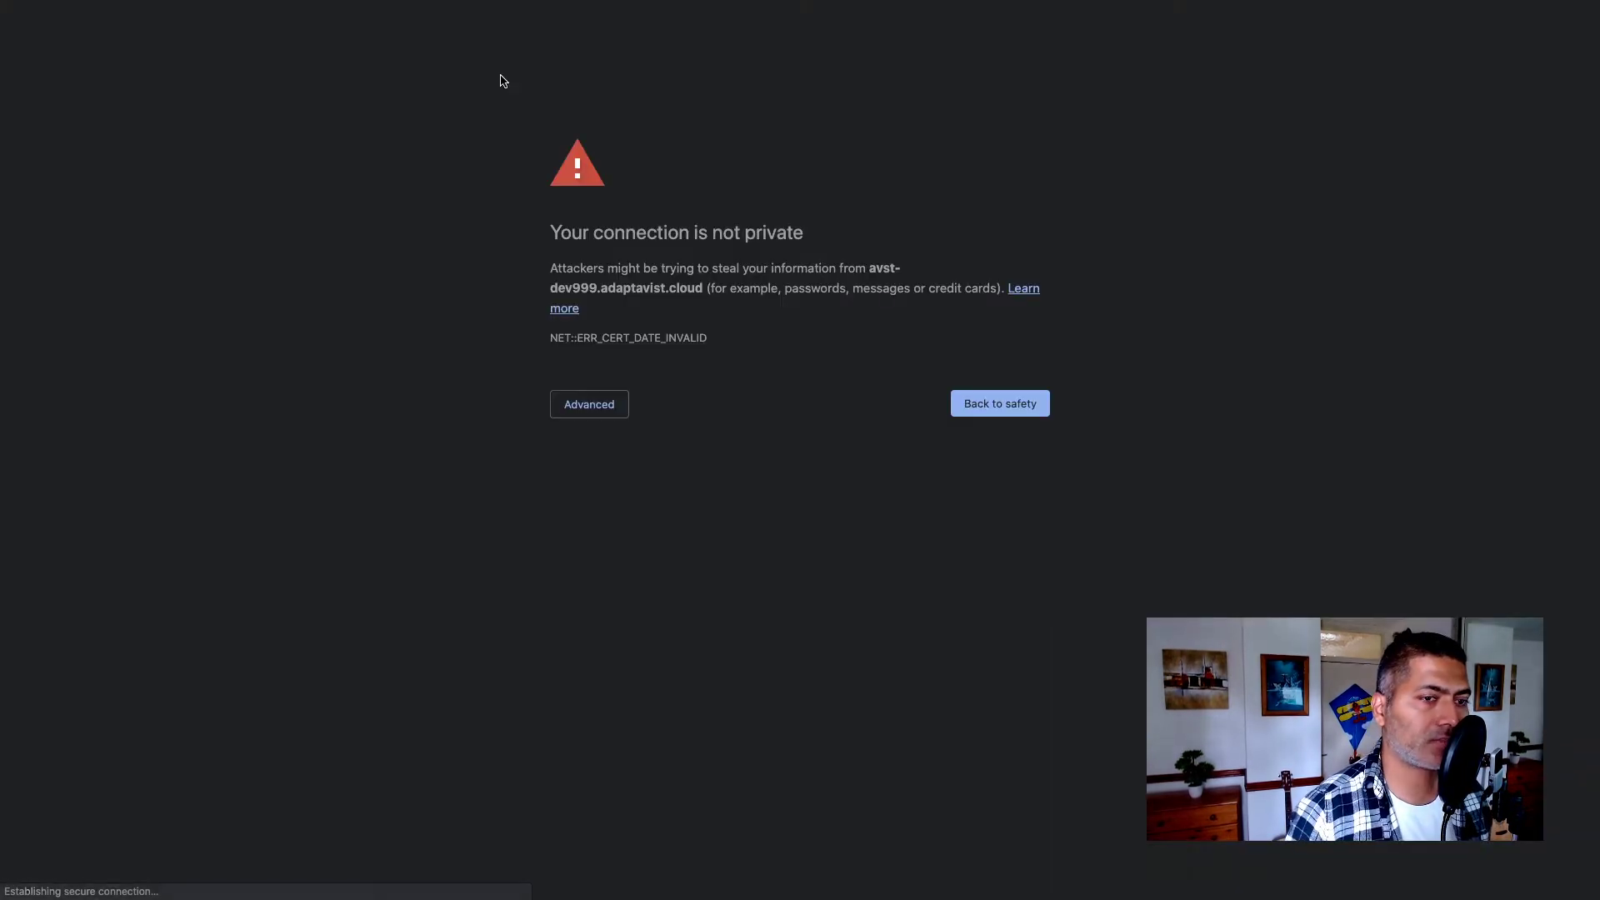
pyautogui.click(603, 417)
pyautogui.click(691, 575)
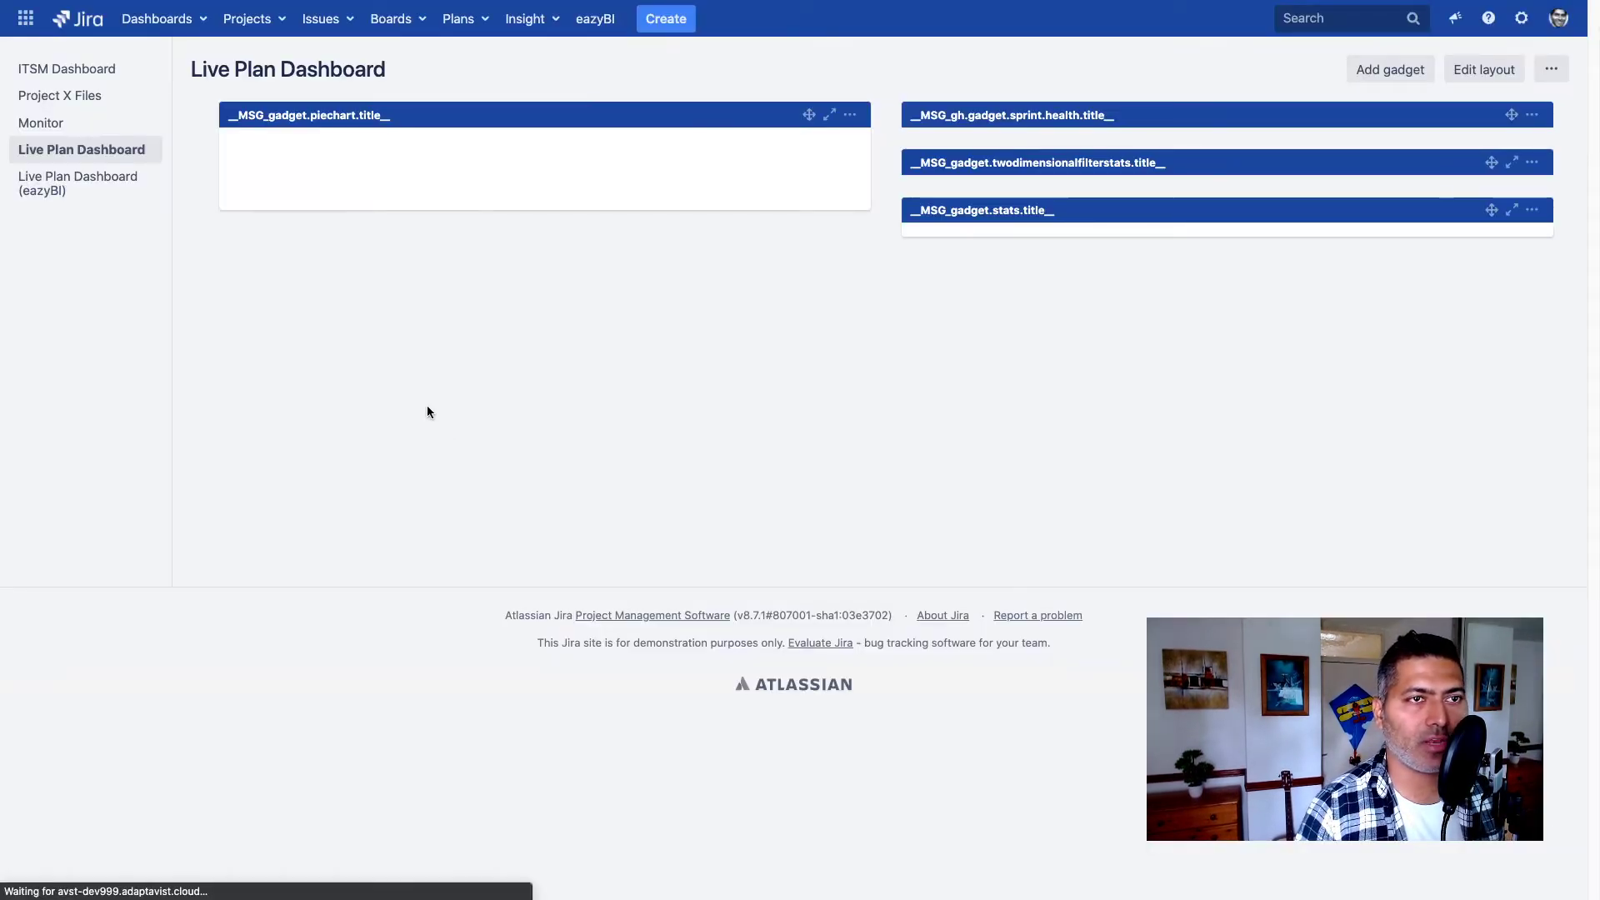
# Step: Open the ITSM (MI) project's Customer notifications settings and highlight the default Request created rule
pyautogui.click(250, 18)
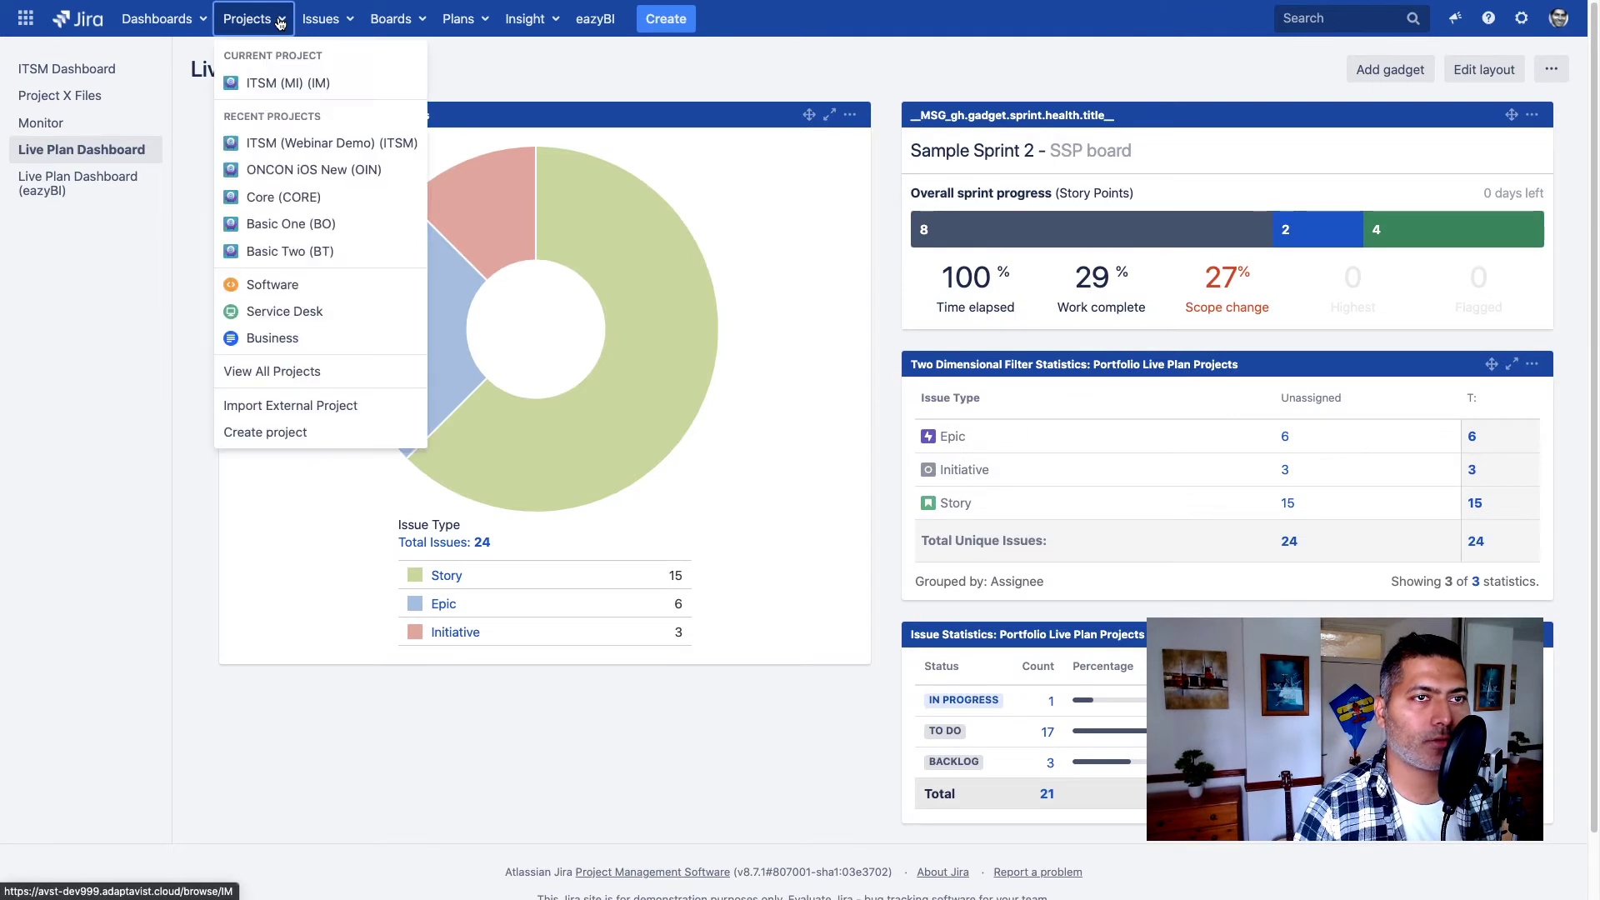
pyautogui.click(304, 92)
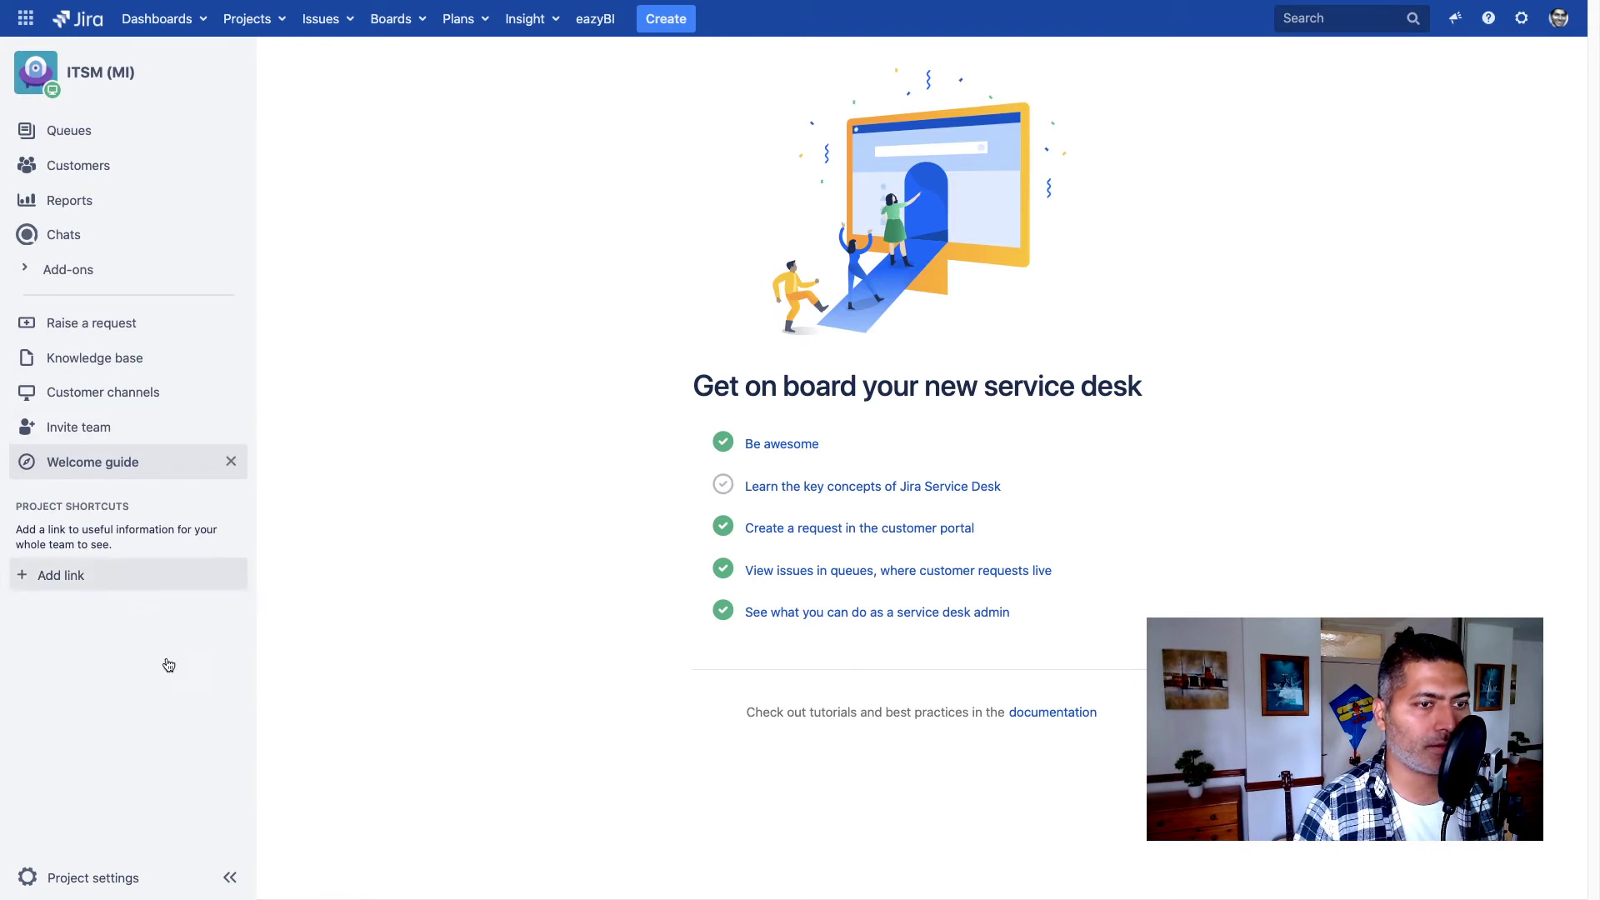
pyautogui.click(34, 875)
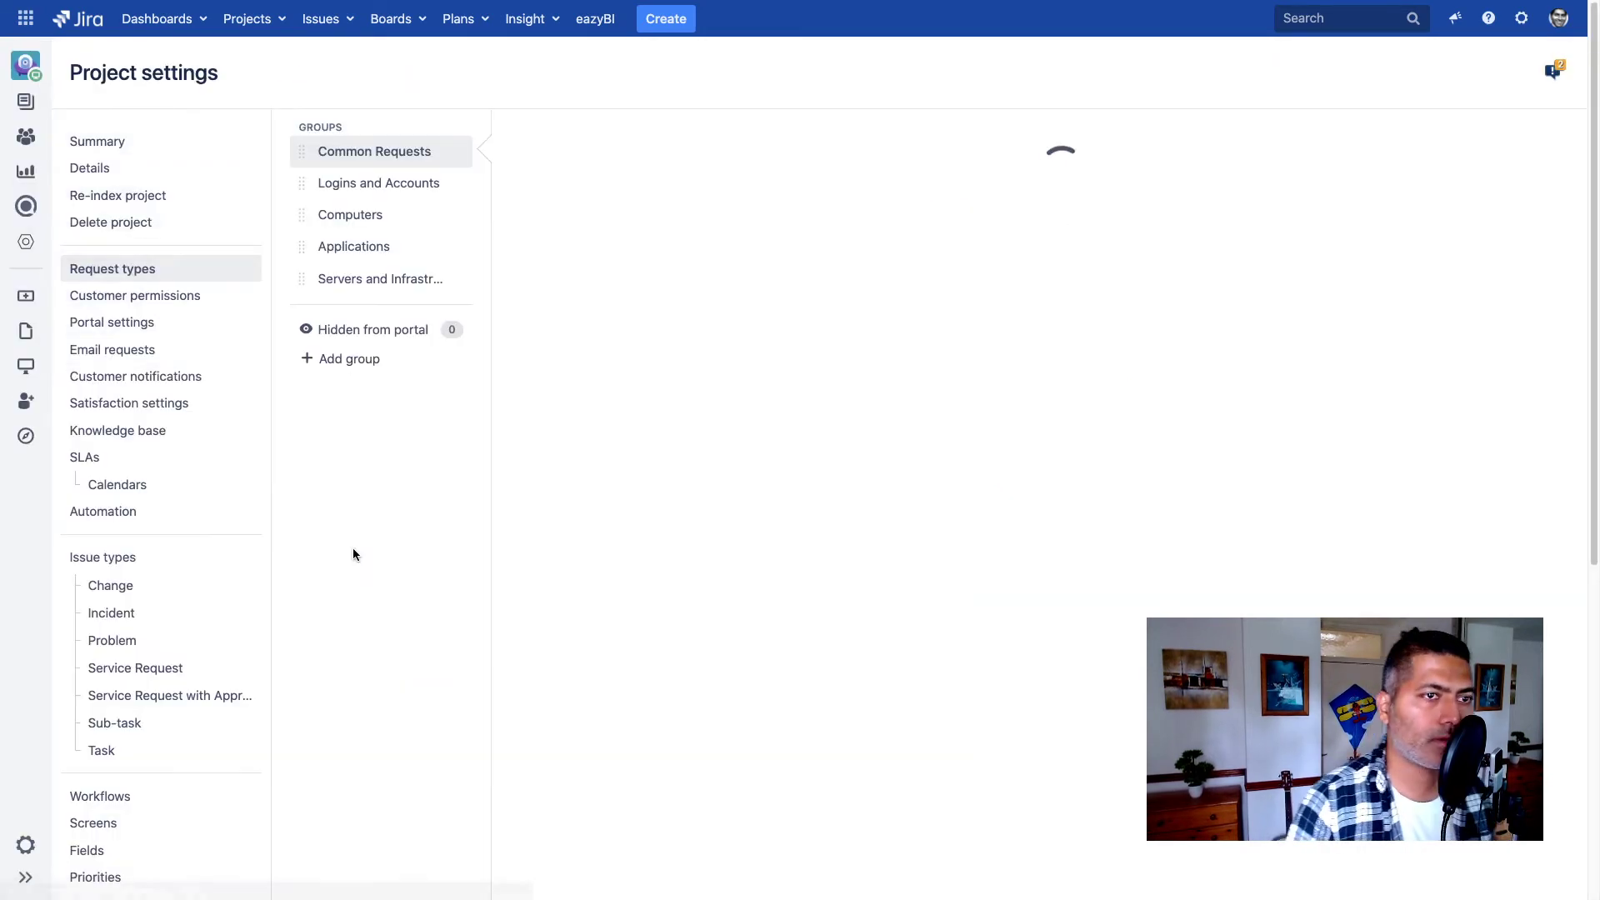
pyautogui.click(107, 379)
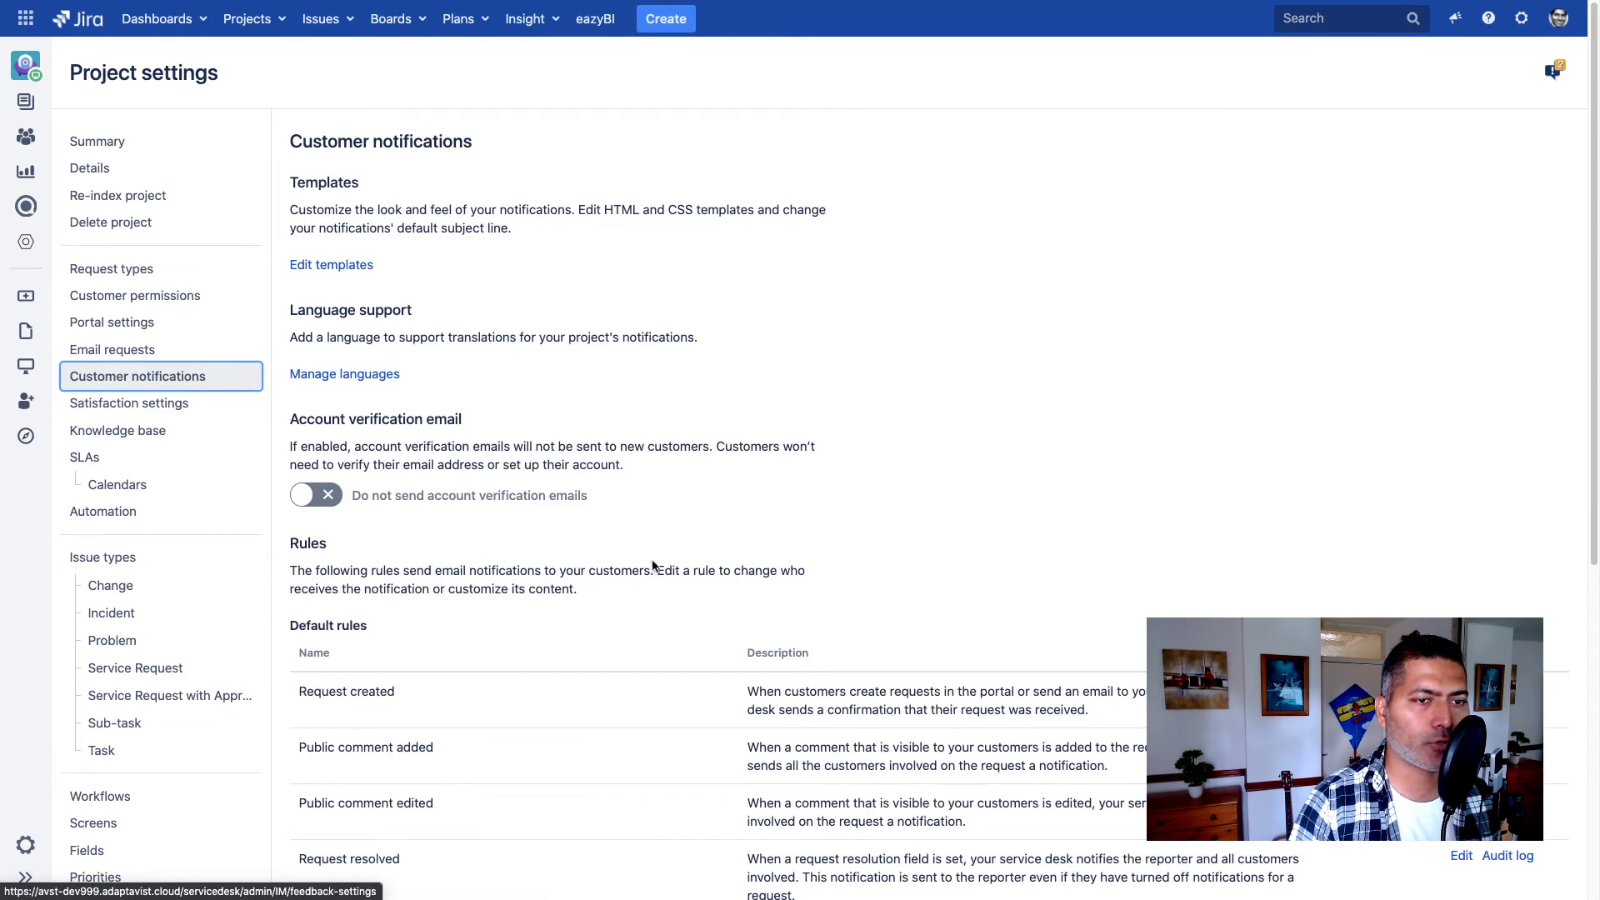
pyautogui.scroll(-3, 651, 561)
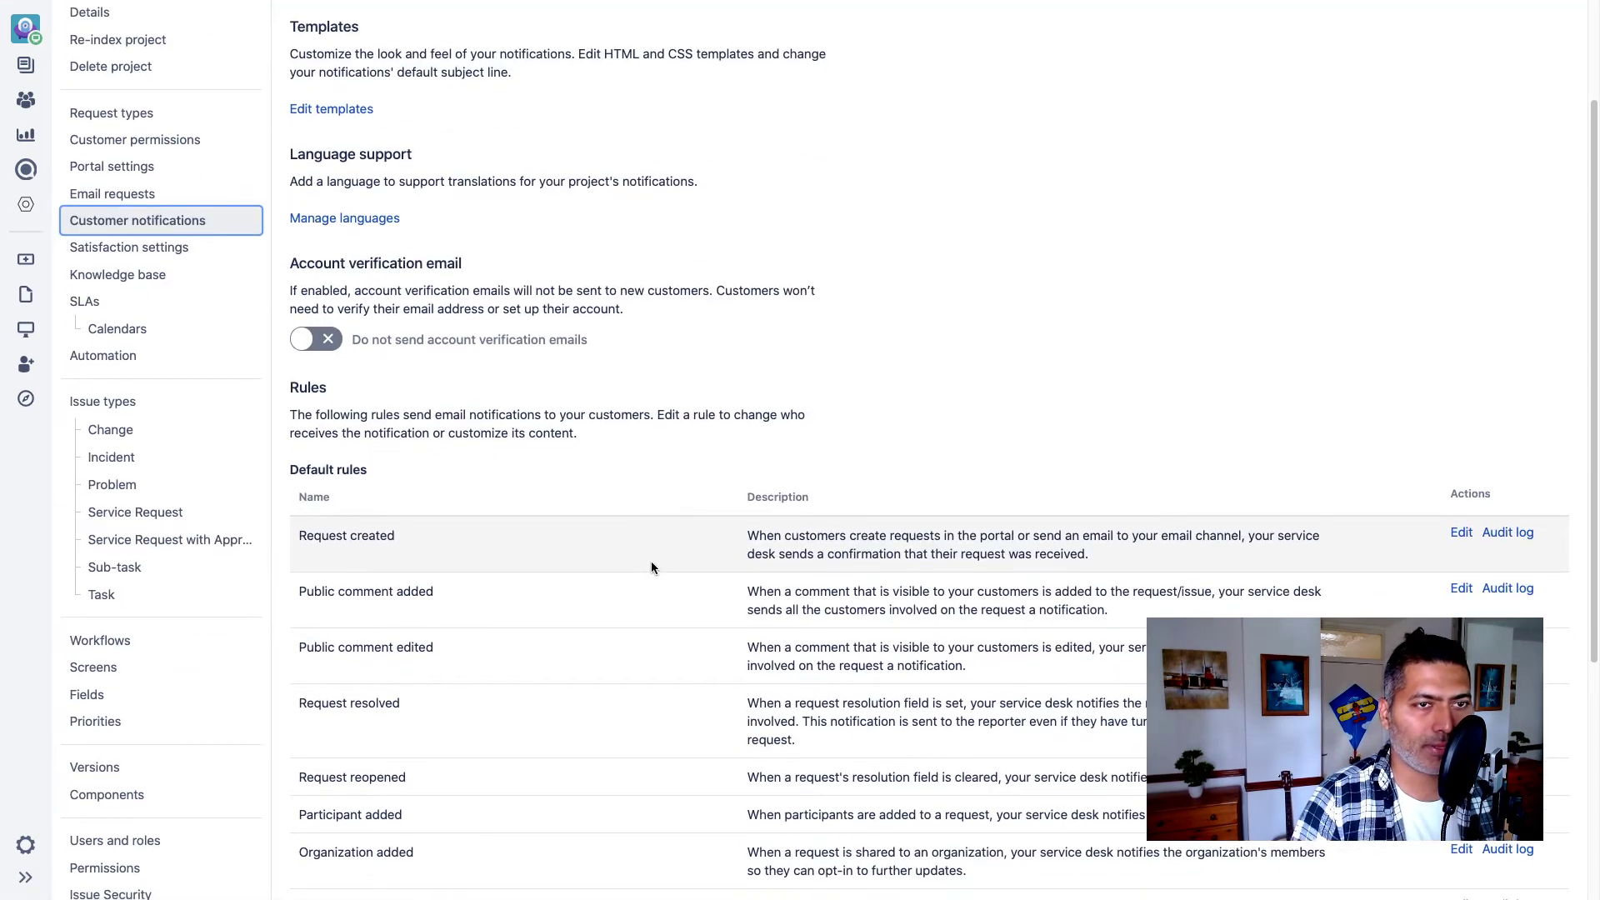
pyautogui.scroll(-1, 648, 566)
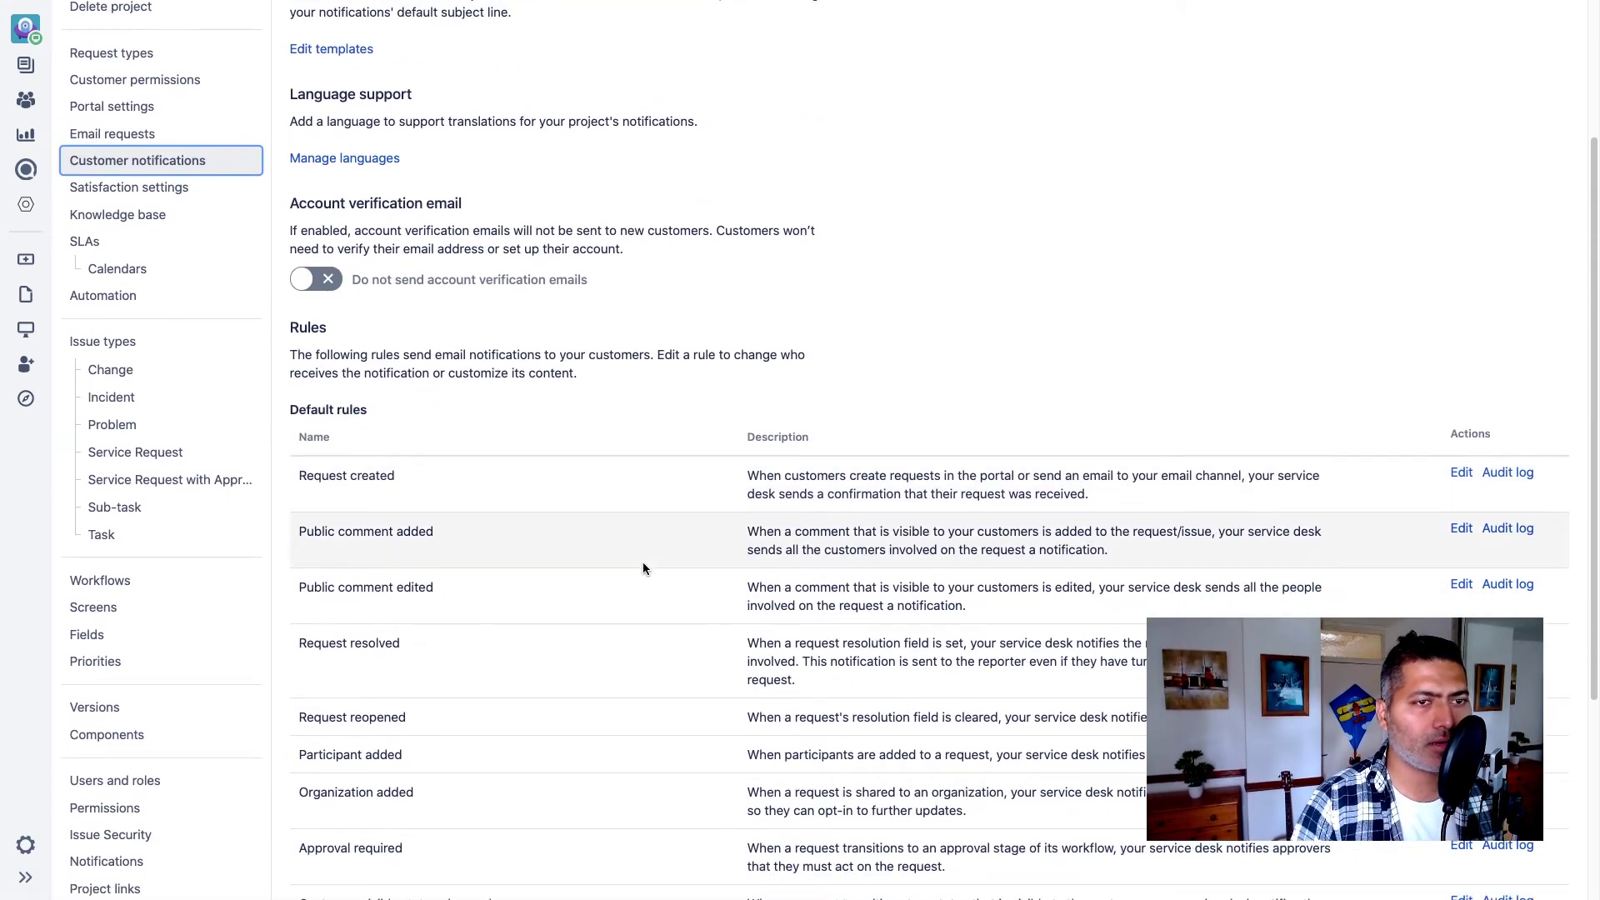
pyautogui.moveTo(298, 475); pyautogui.dragTo(395, 476)
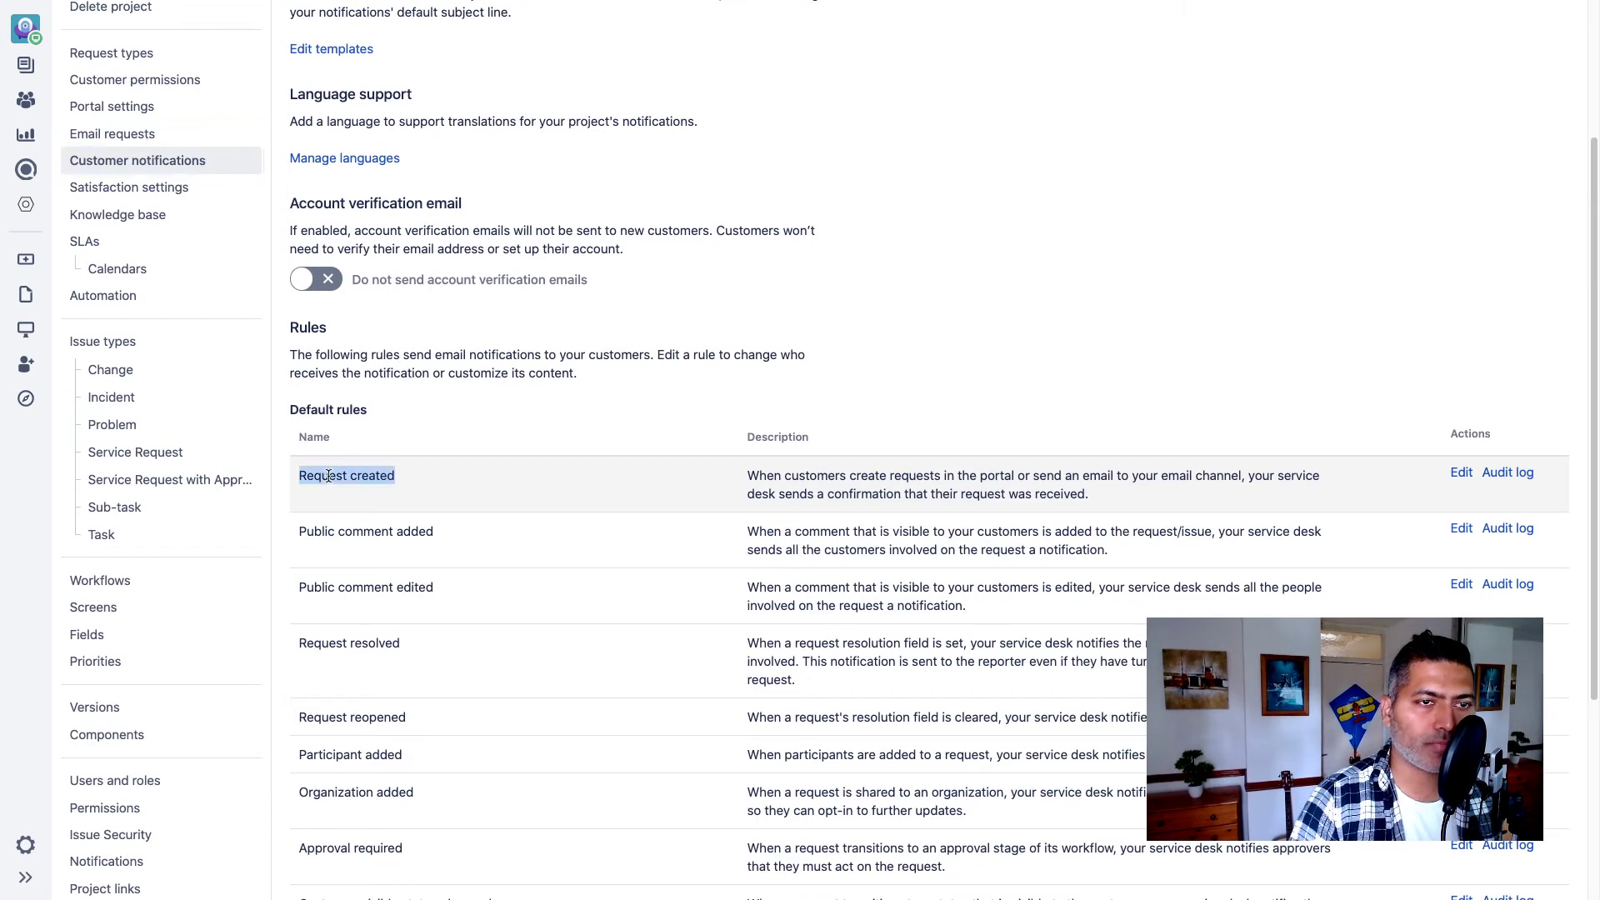
# Step: Edit the Request created notification, zoom in, and uncheck Enable to disable it
pyautogui.click(1461, 471)
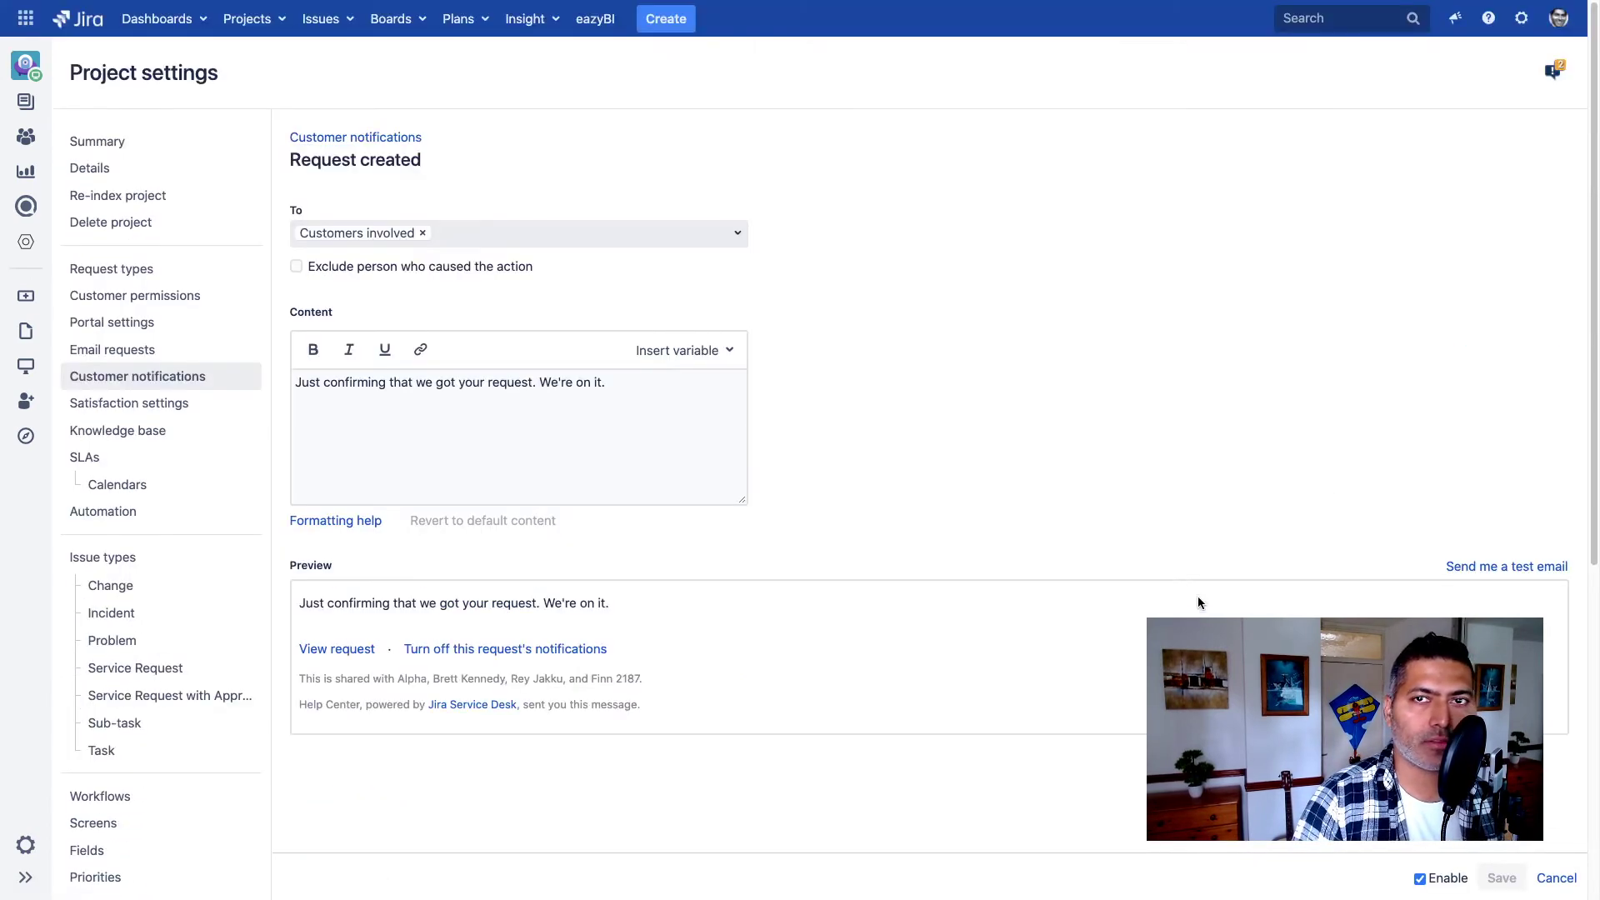
pyautogui.scroll(-3, 897, 550)
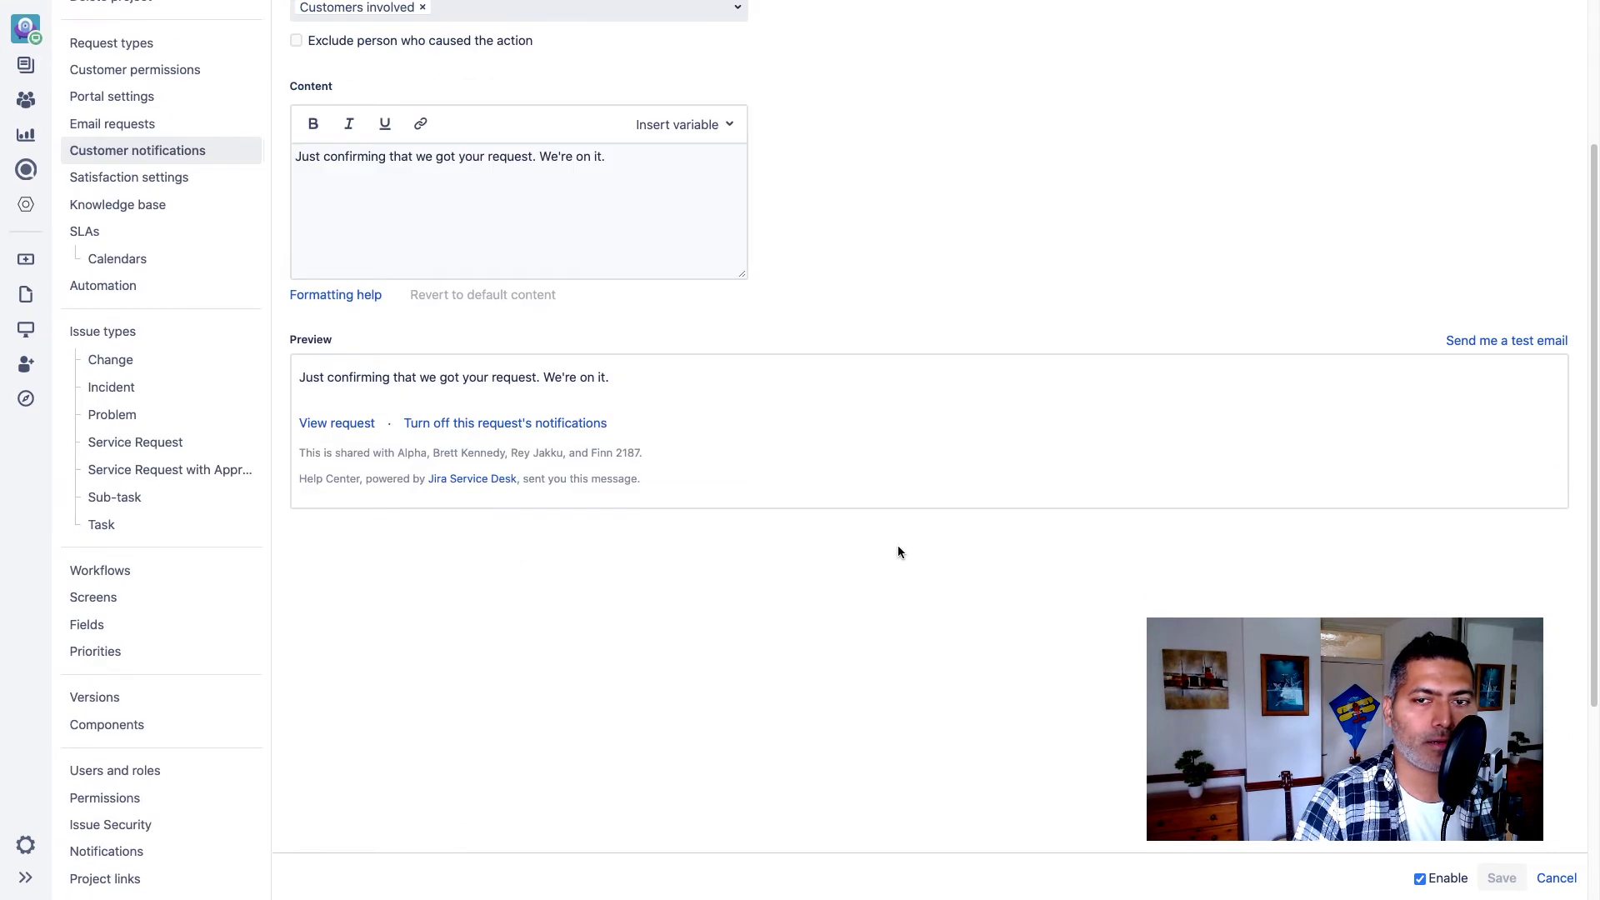
pyautogui.scroll(-3, 897, 550)
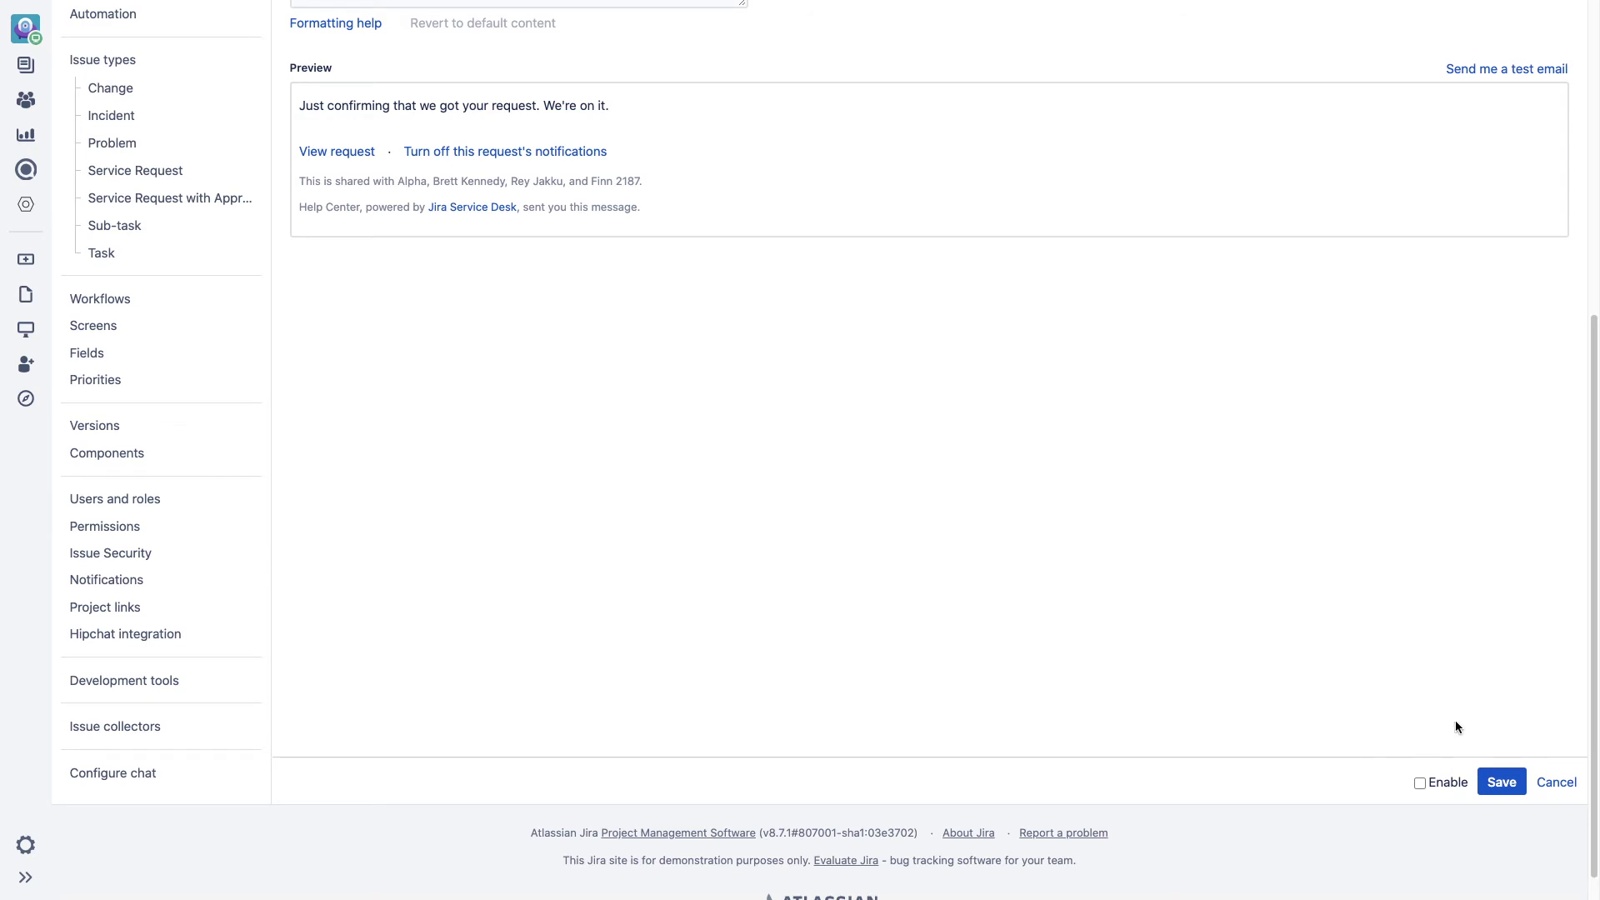
pyautogui.hotkey('ctrl', '+')
pyautogui.scroll(-2, 1374, 678)
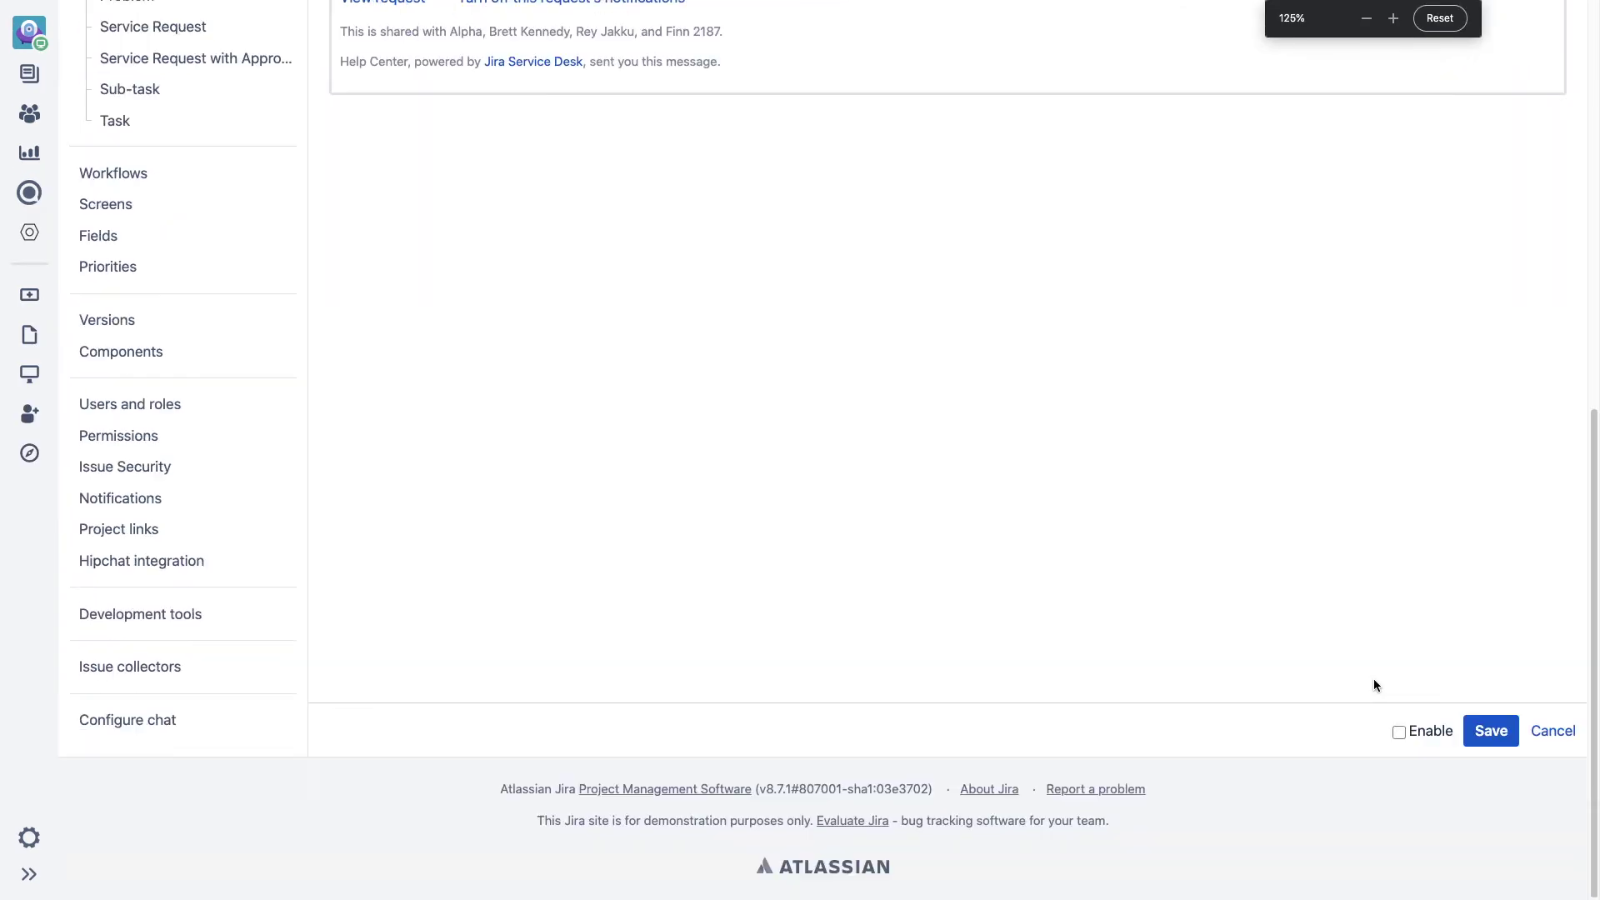
pyautogui.click(1398, 732)
pyautogui.click(1399, 733)
pyautogui.click(1490, 731)
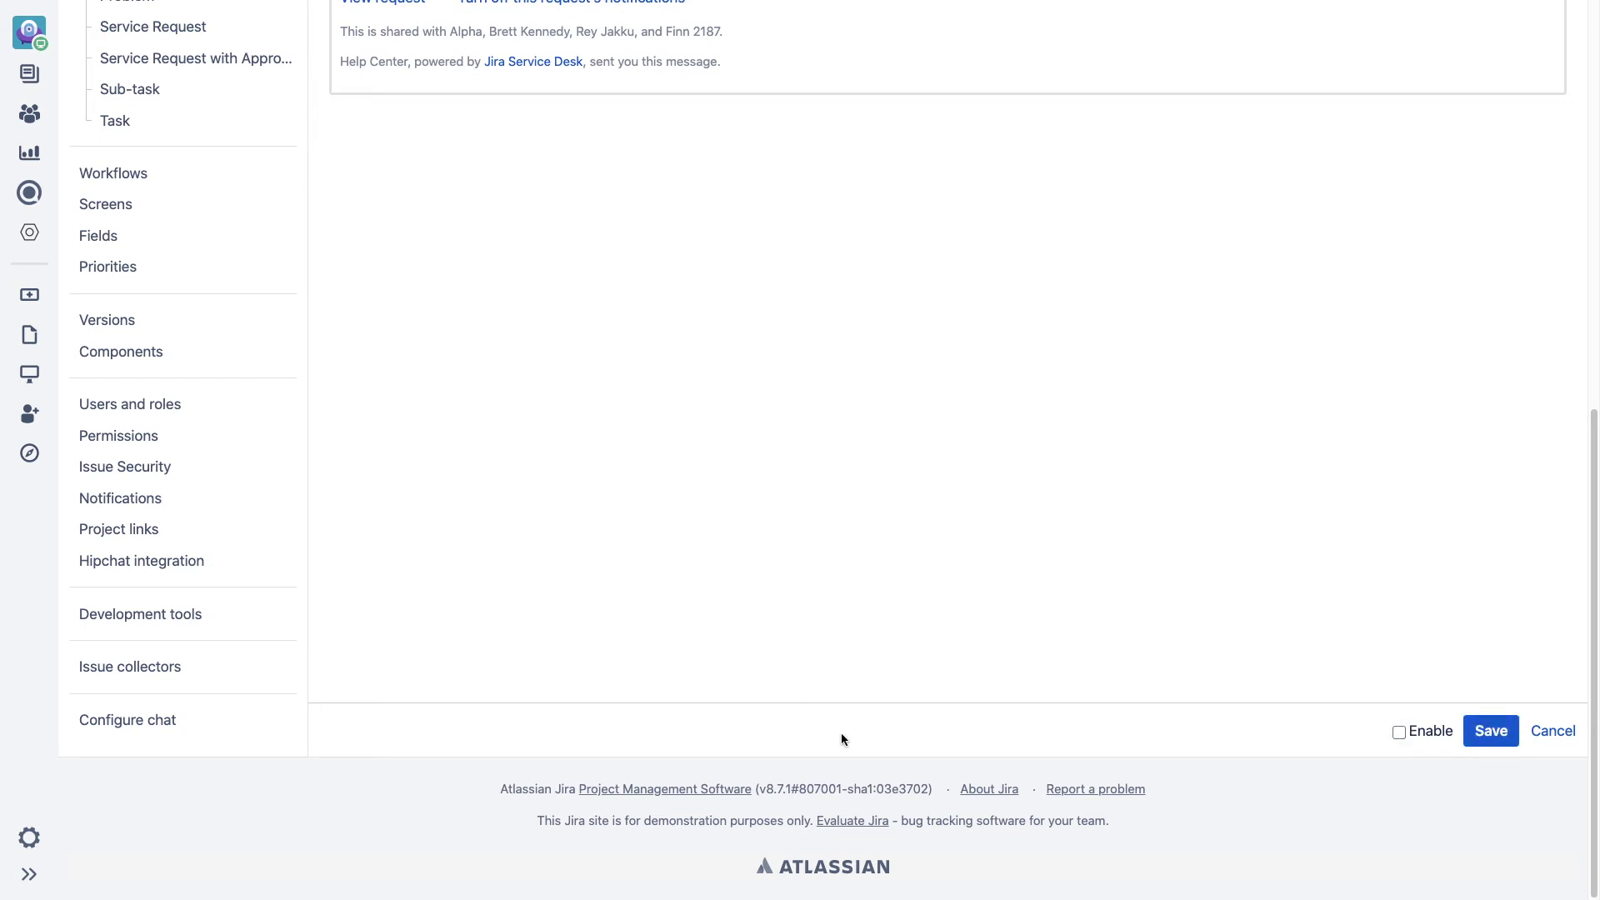
# Step: Return to the Customer notifications list to bring up the Save changes prompt
pyautogui.scroll(6, 837, 705)
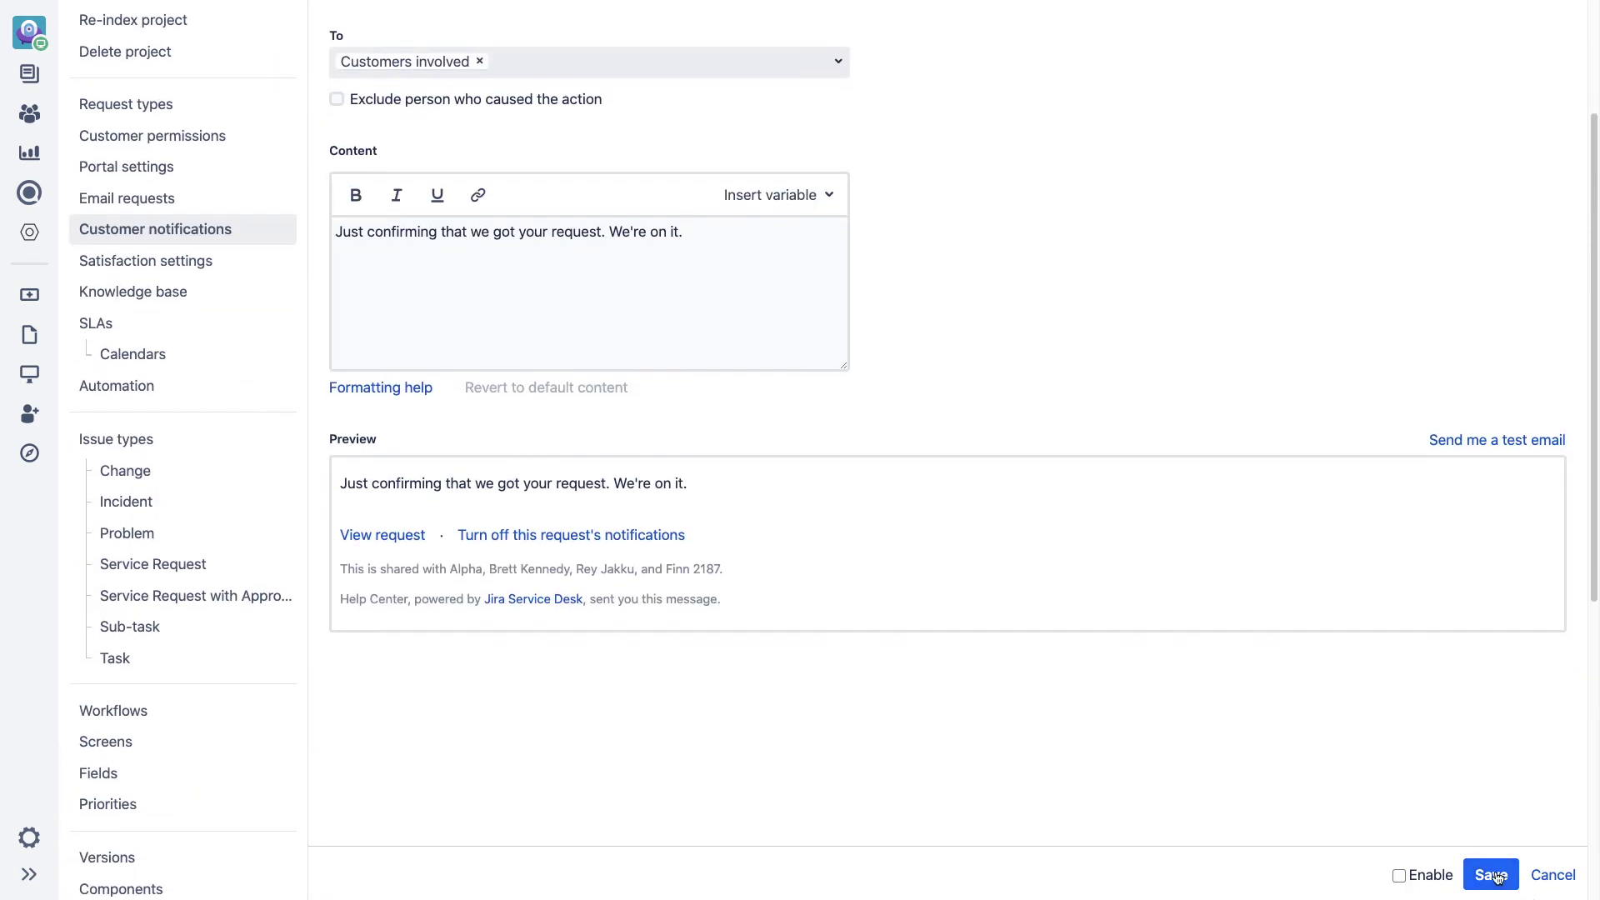
pyautogui.scroll(3, 731, 654)
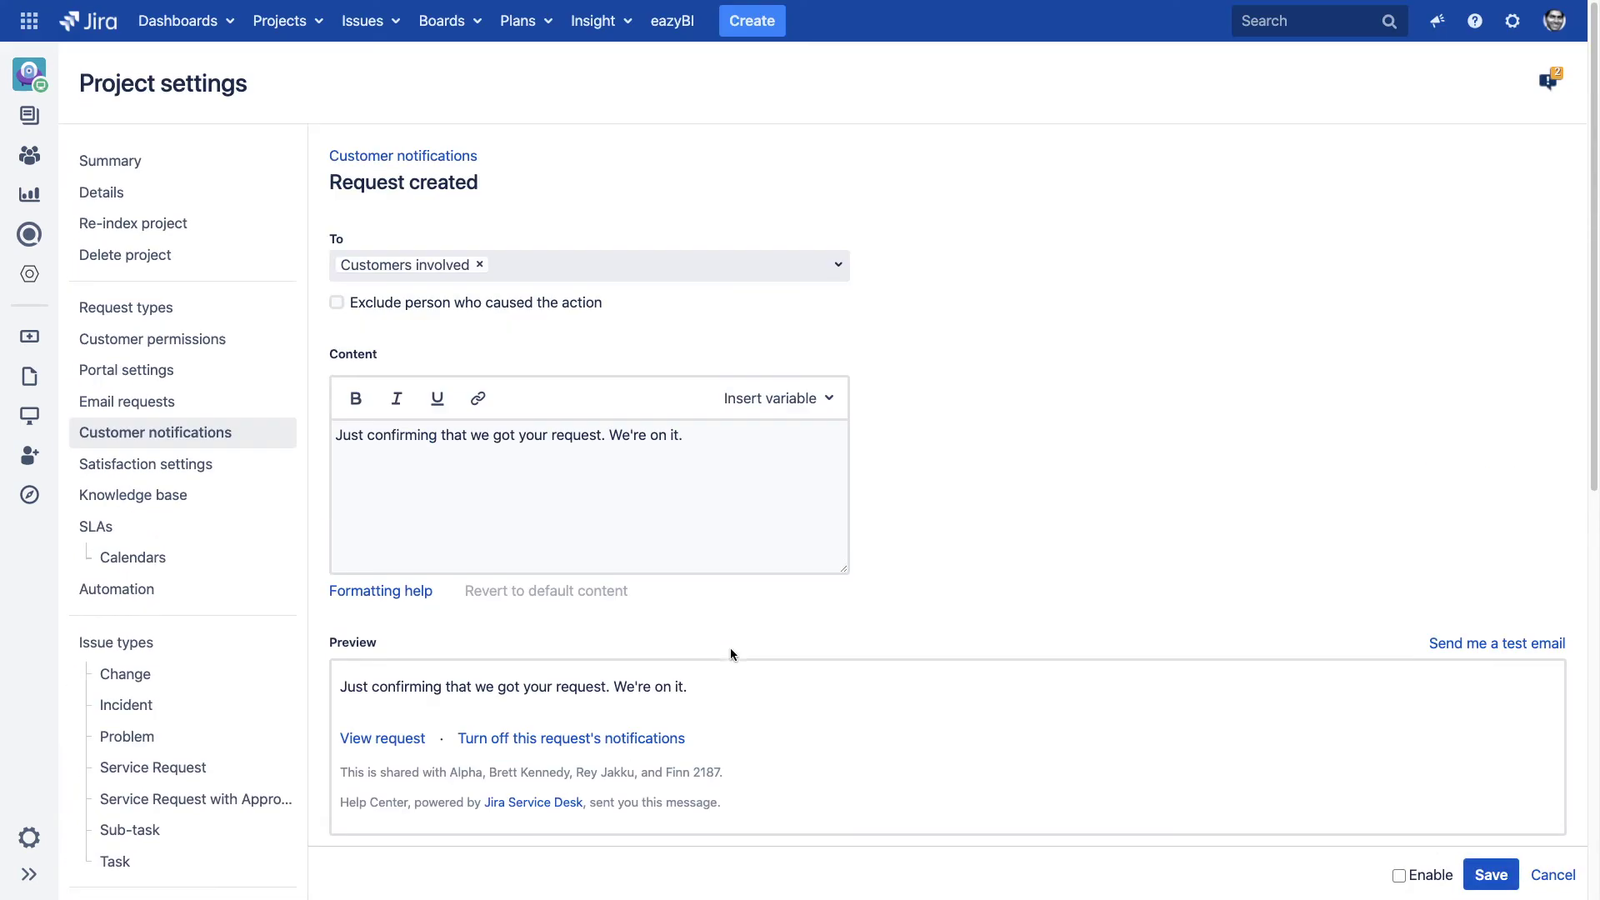
pyautogui.click(386, 158)
pyautogui.click(815, 531)
pyautogui.scroll(-4, 693, 507)
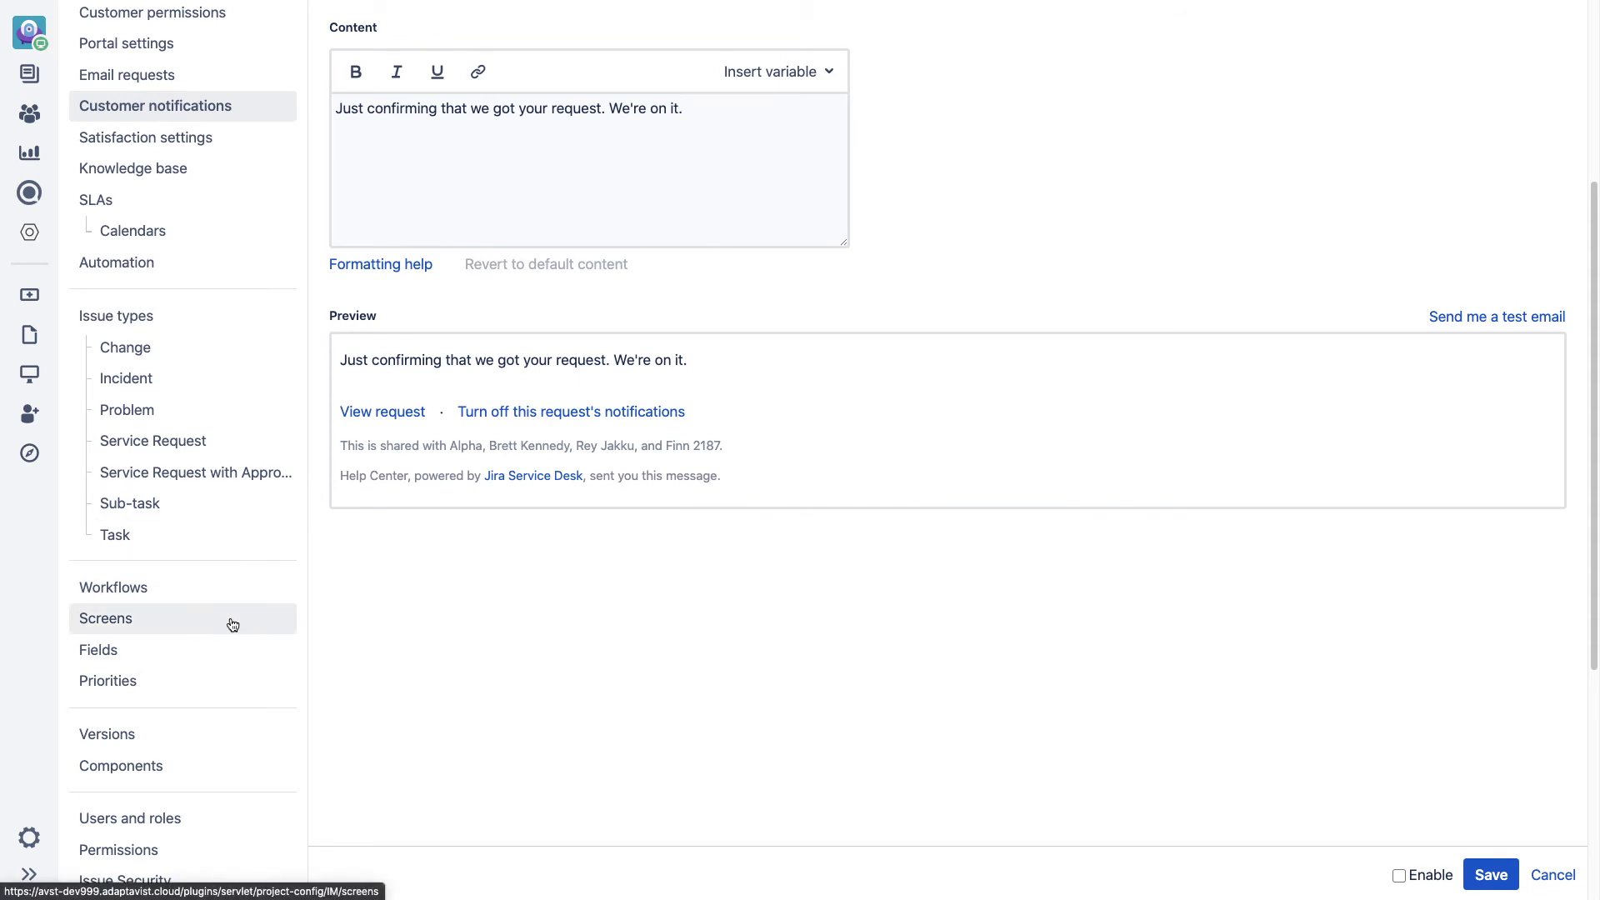
# Step: Save the changes to the disabled Request created template
pyautogui.click(160, 108)
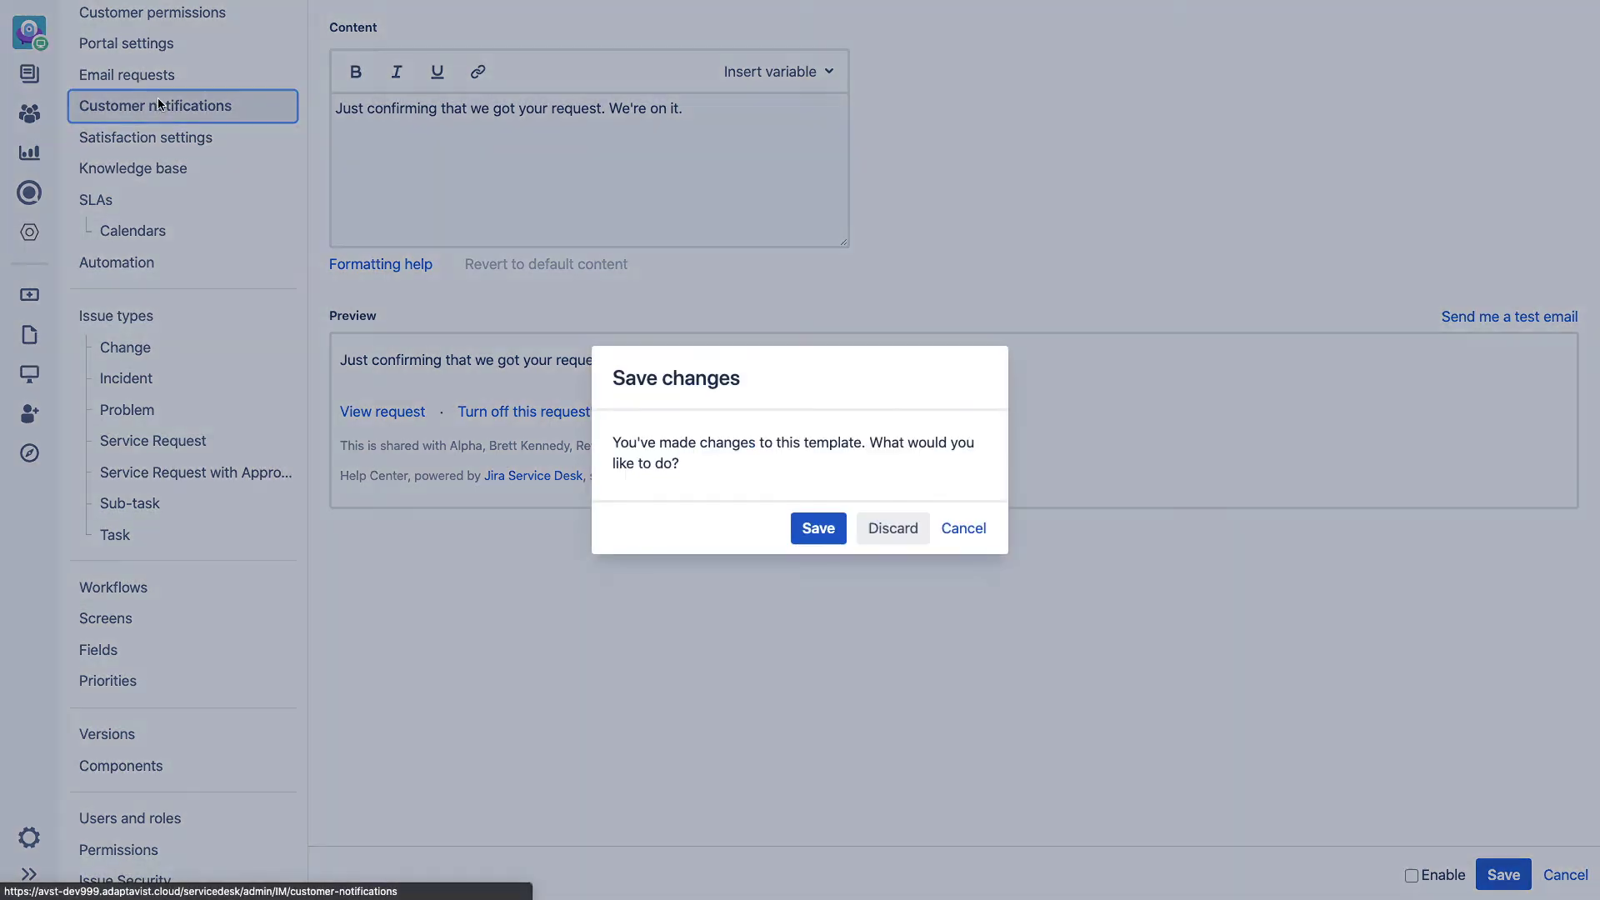
pyautogui.click(832, 527)
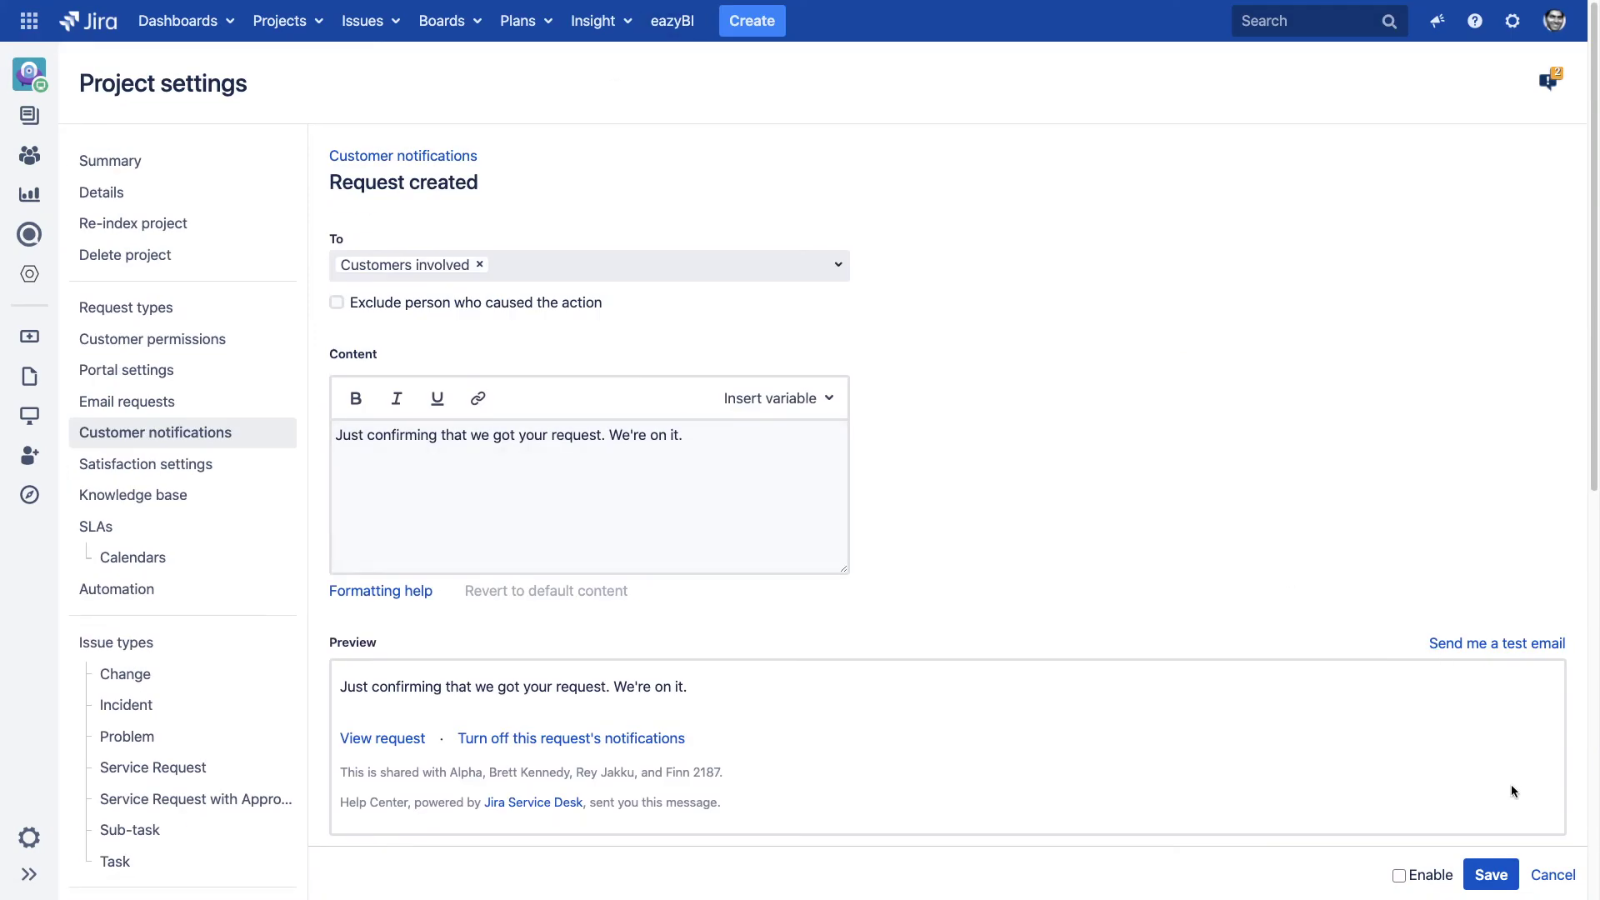
pyautogui.scroll(-7, 1480, 882)
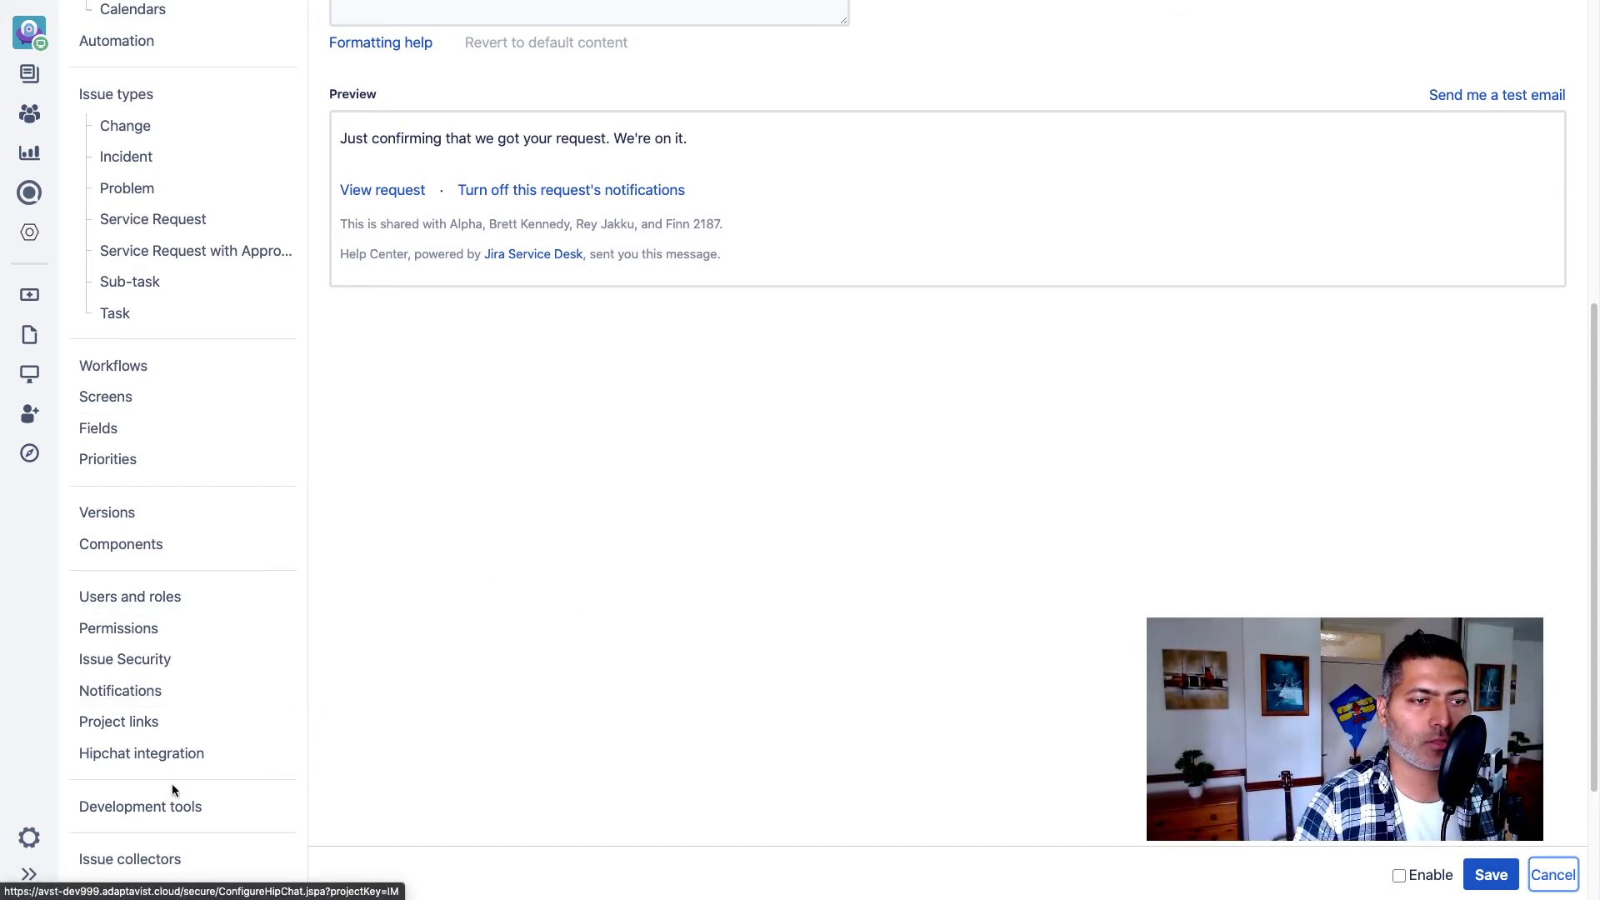
pyautogui.scroll(4, 178, 728)
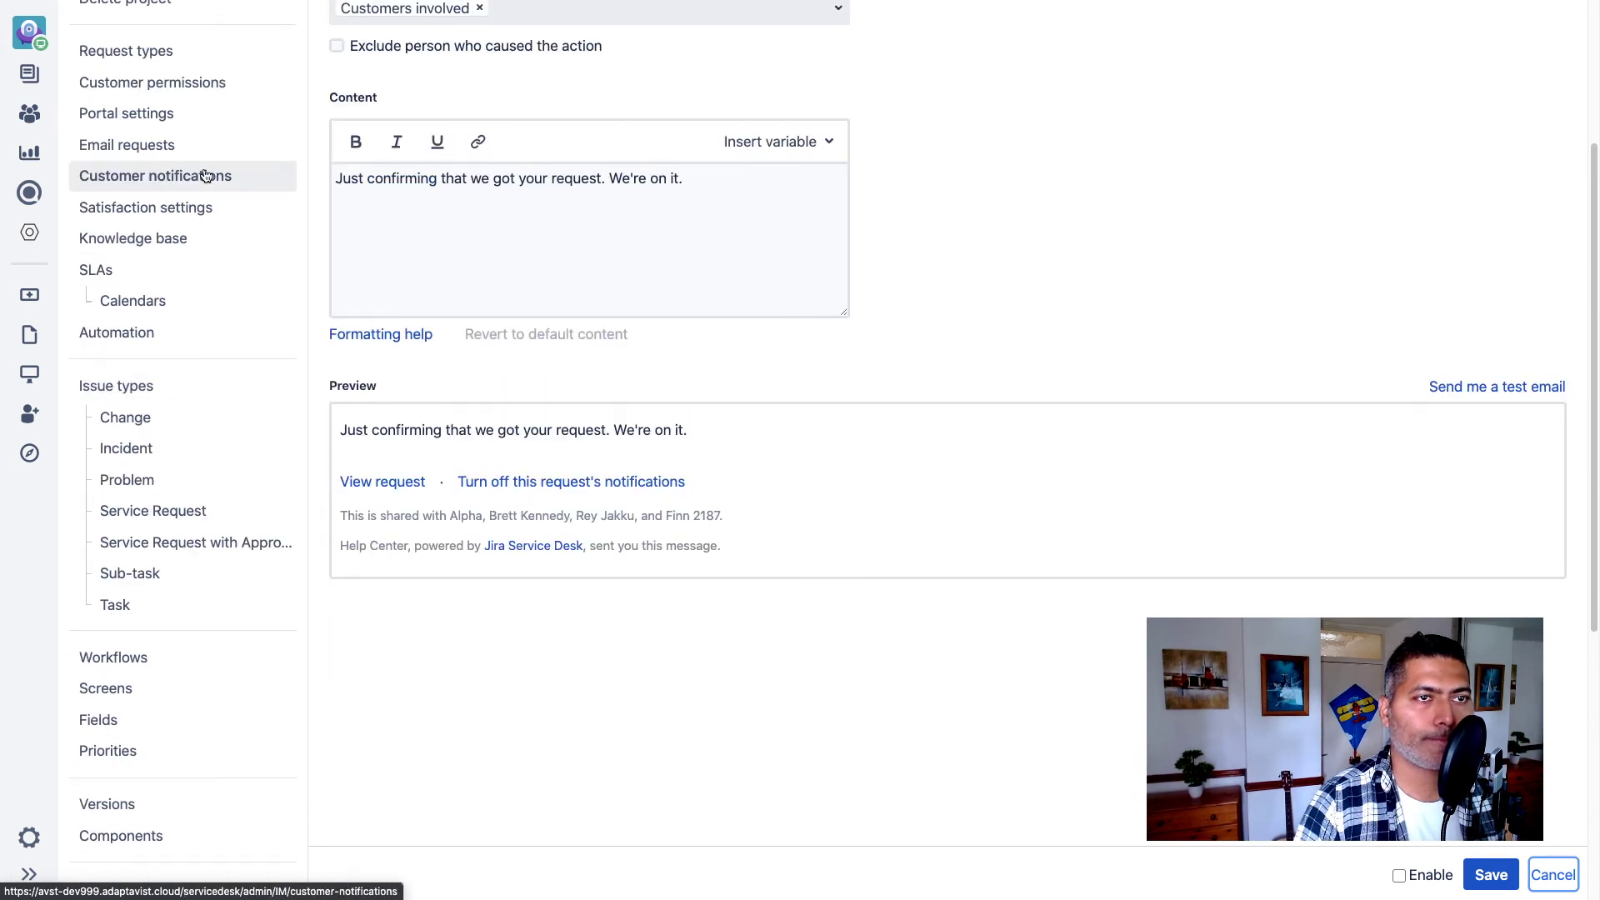
# Step: Reload Customer notifications, proceeding past Chrome's expired-certificate warning via Advanced
pyautogui.click(206, 176)
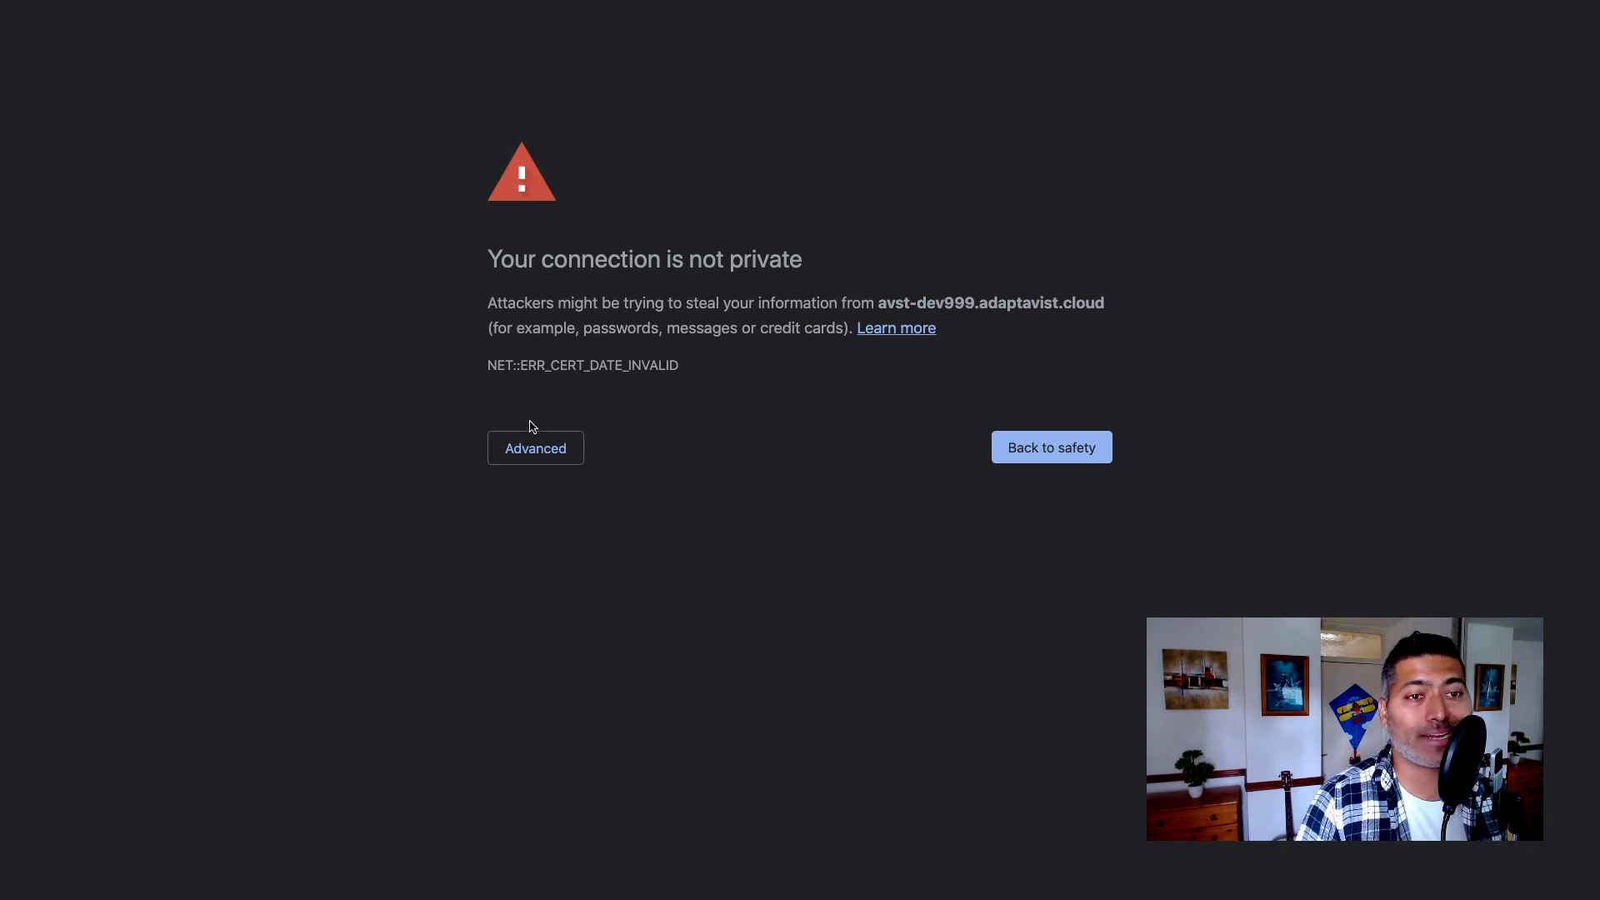
pyautogui.click(533, 448)
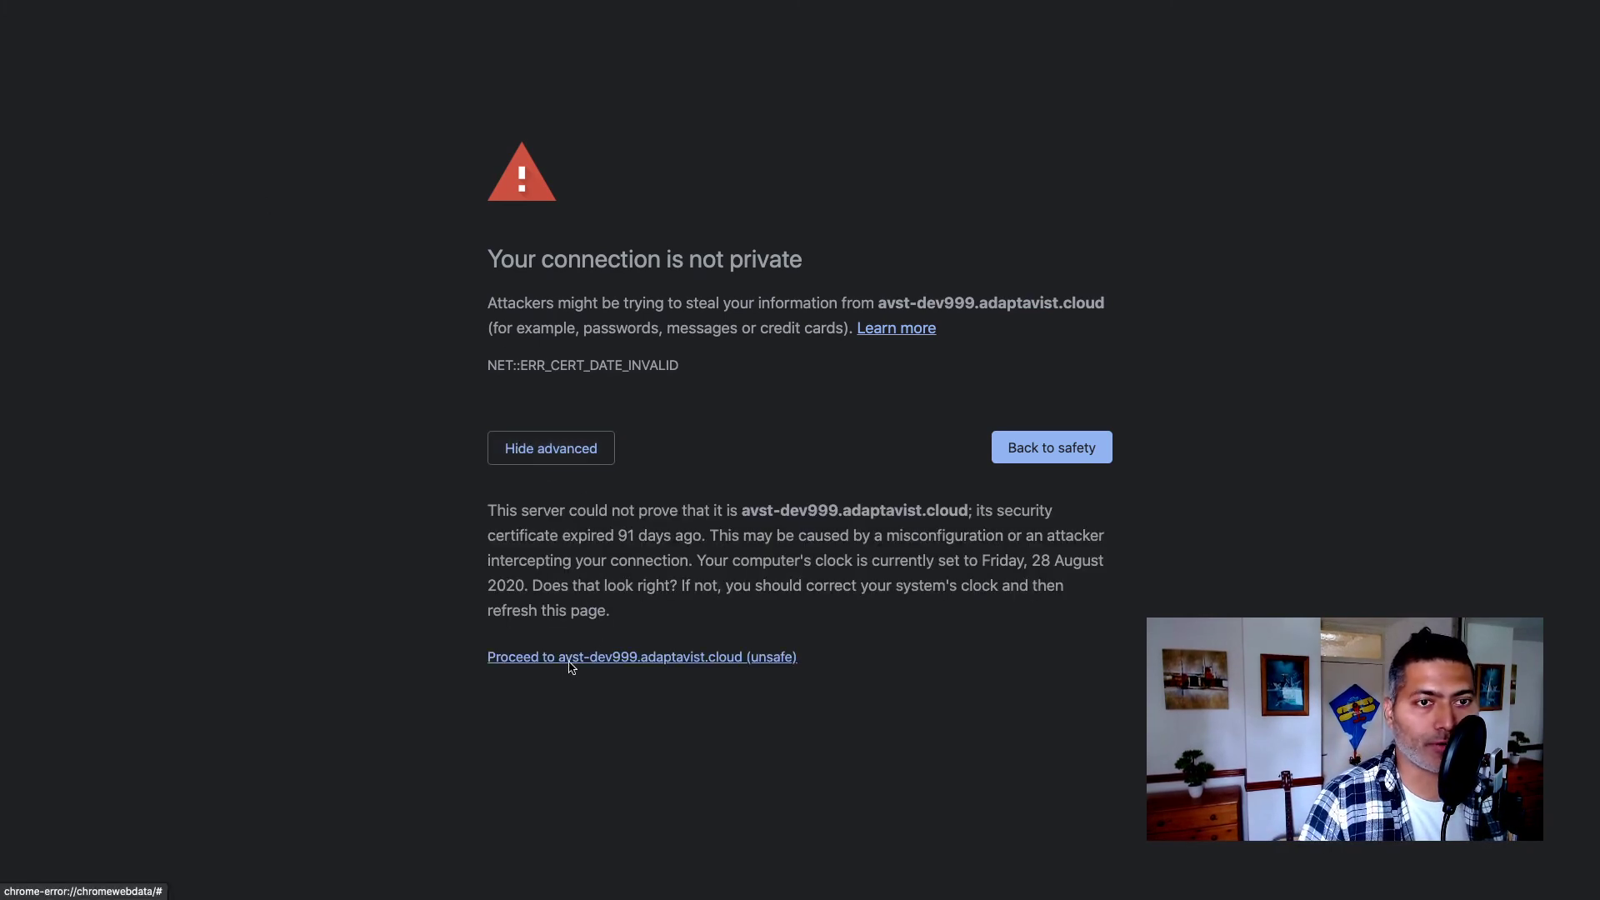
pyautogui.click(608, 664)
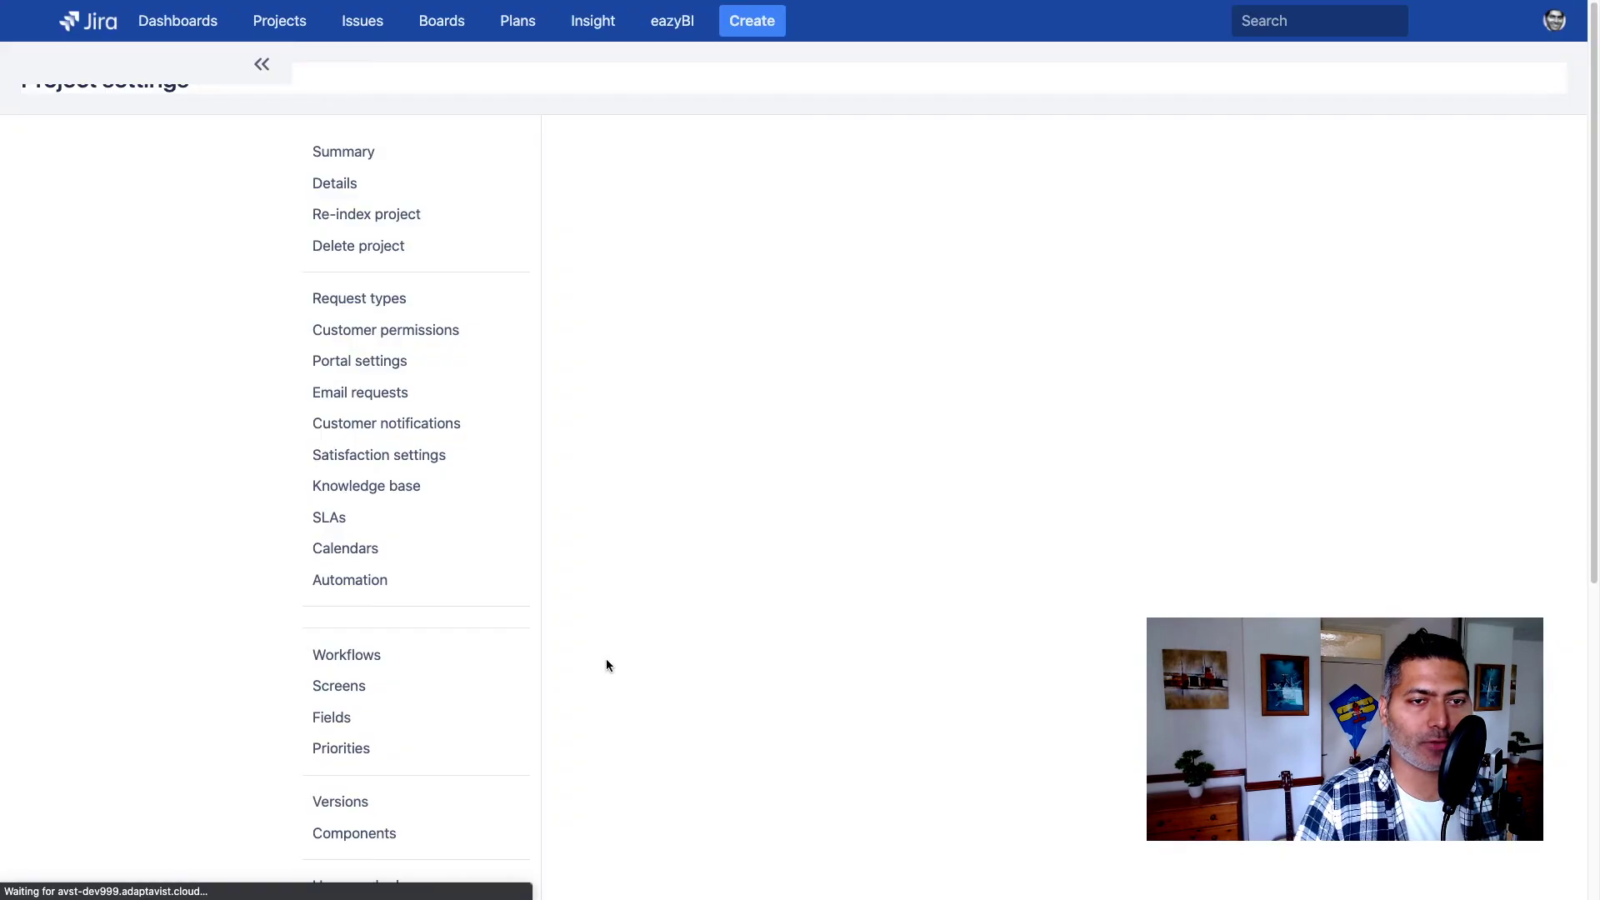
# Step: Follow 'Add custom rules in Automation' at the bottom of Customer notifications
pyautogui.scroll(-6, 509, 486)
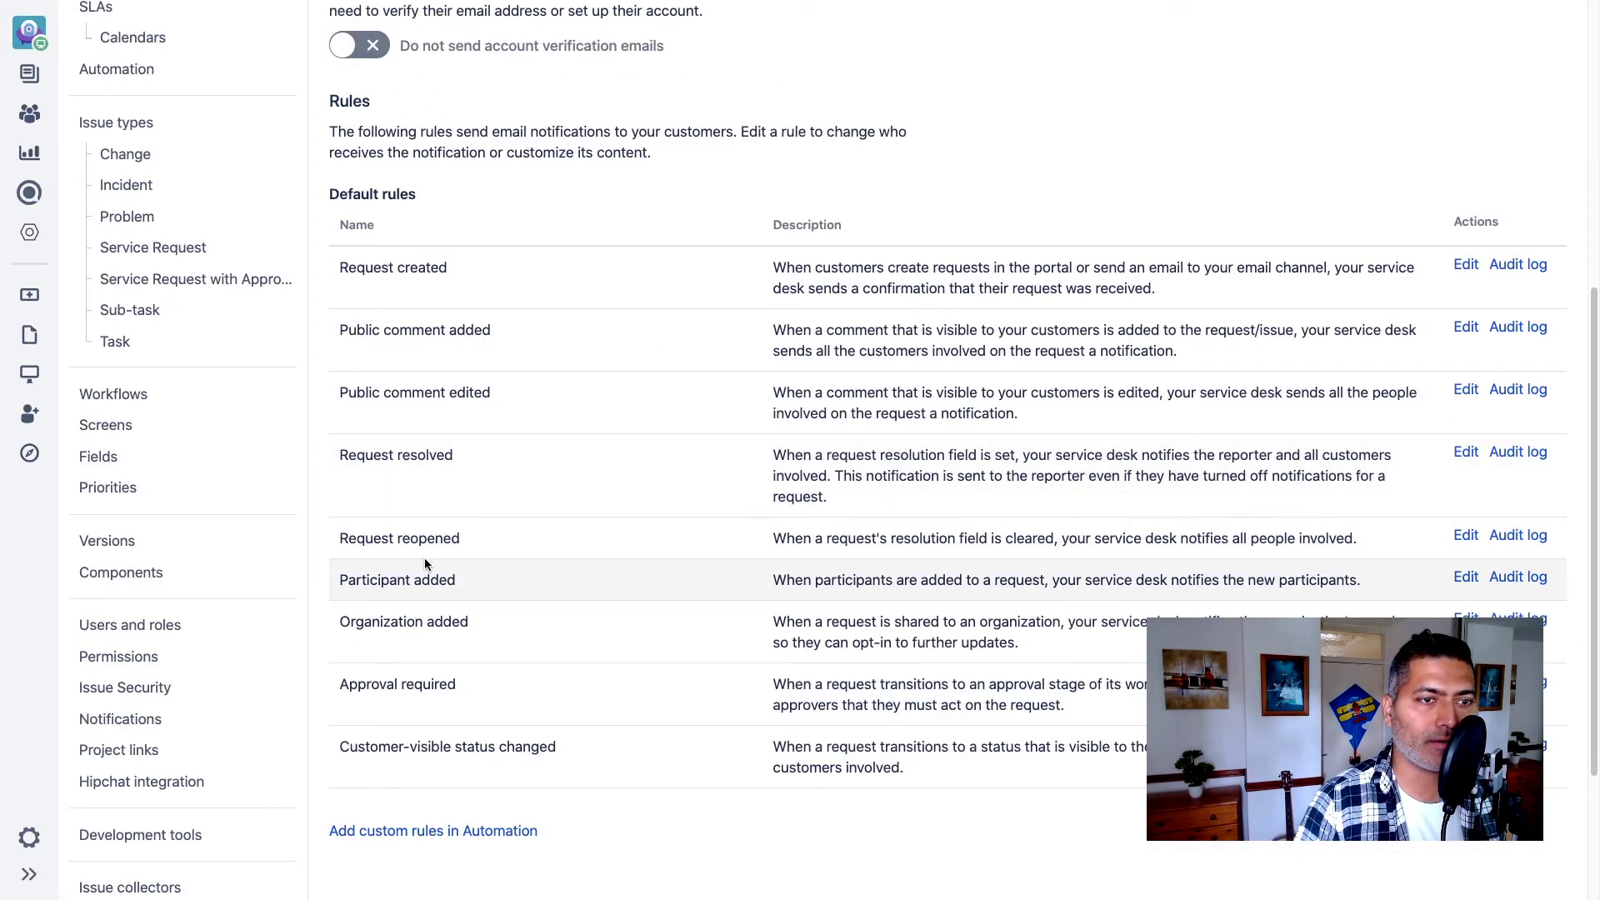
pyautogui.click(418, 831)
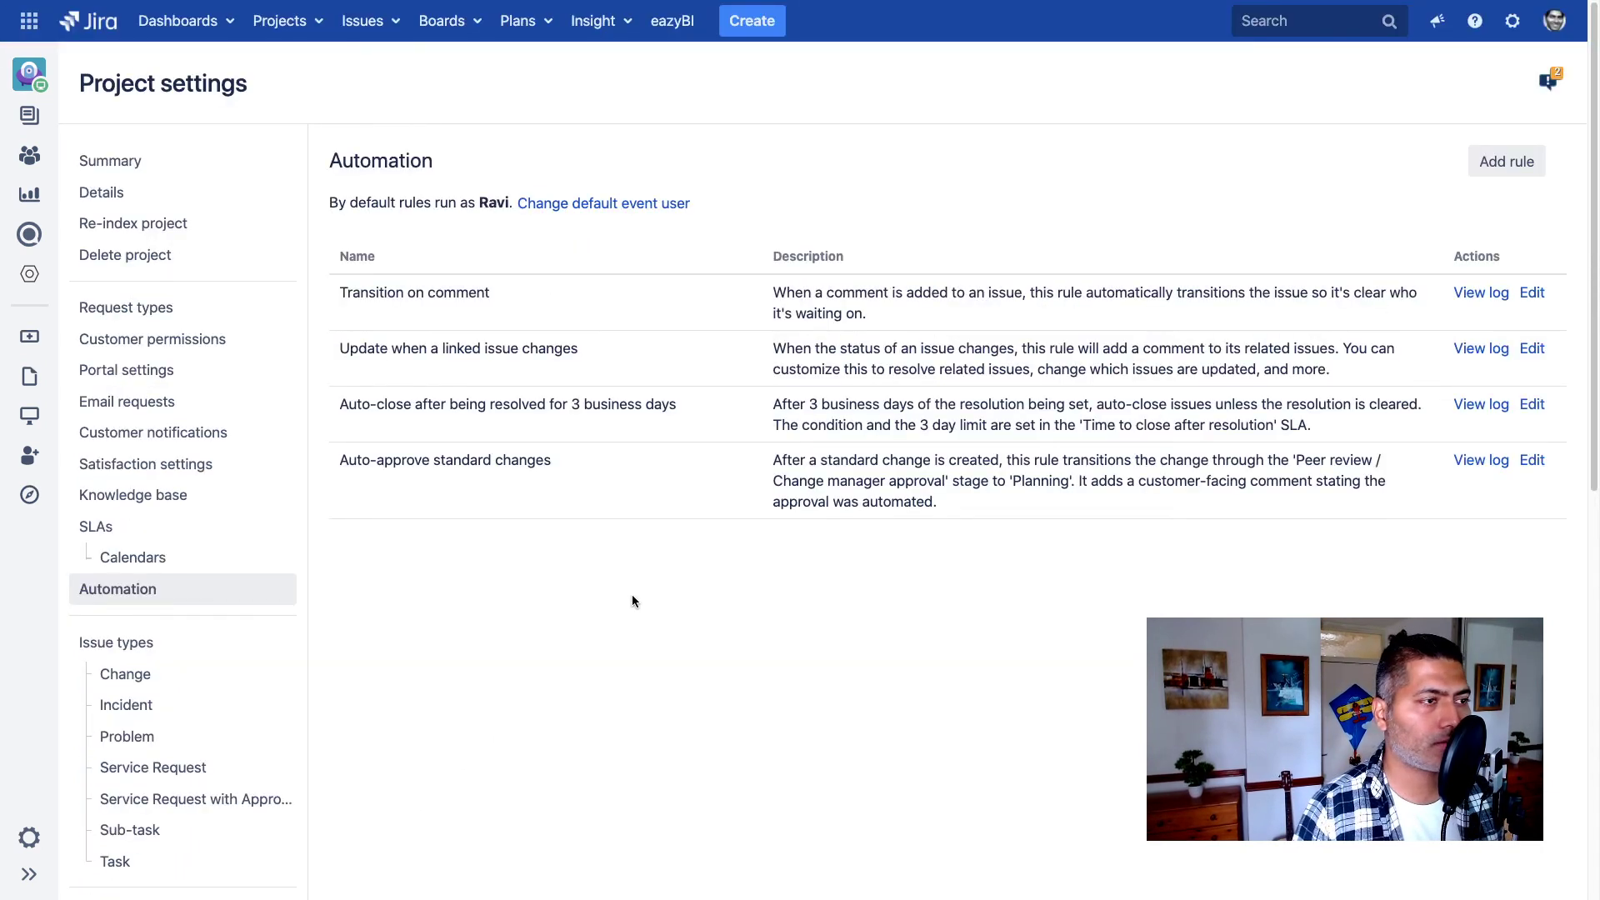
# Step: Add a new Custom rule whose WHEN trigger is Issue created
pyautogui.click(1510, 166)
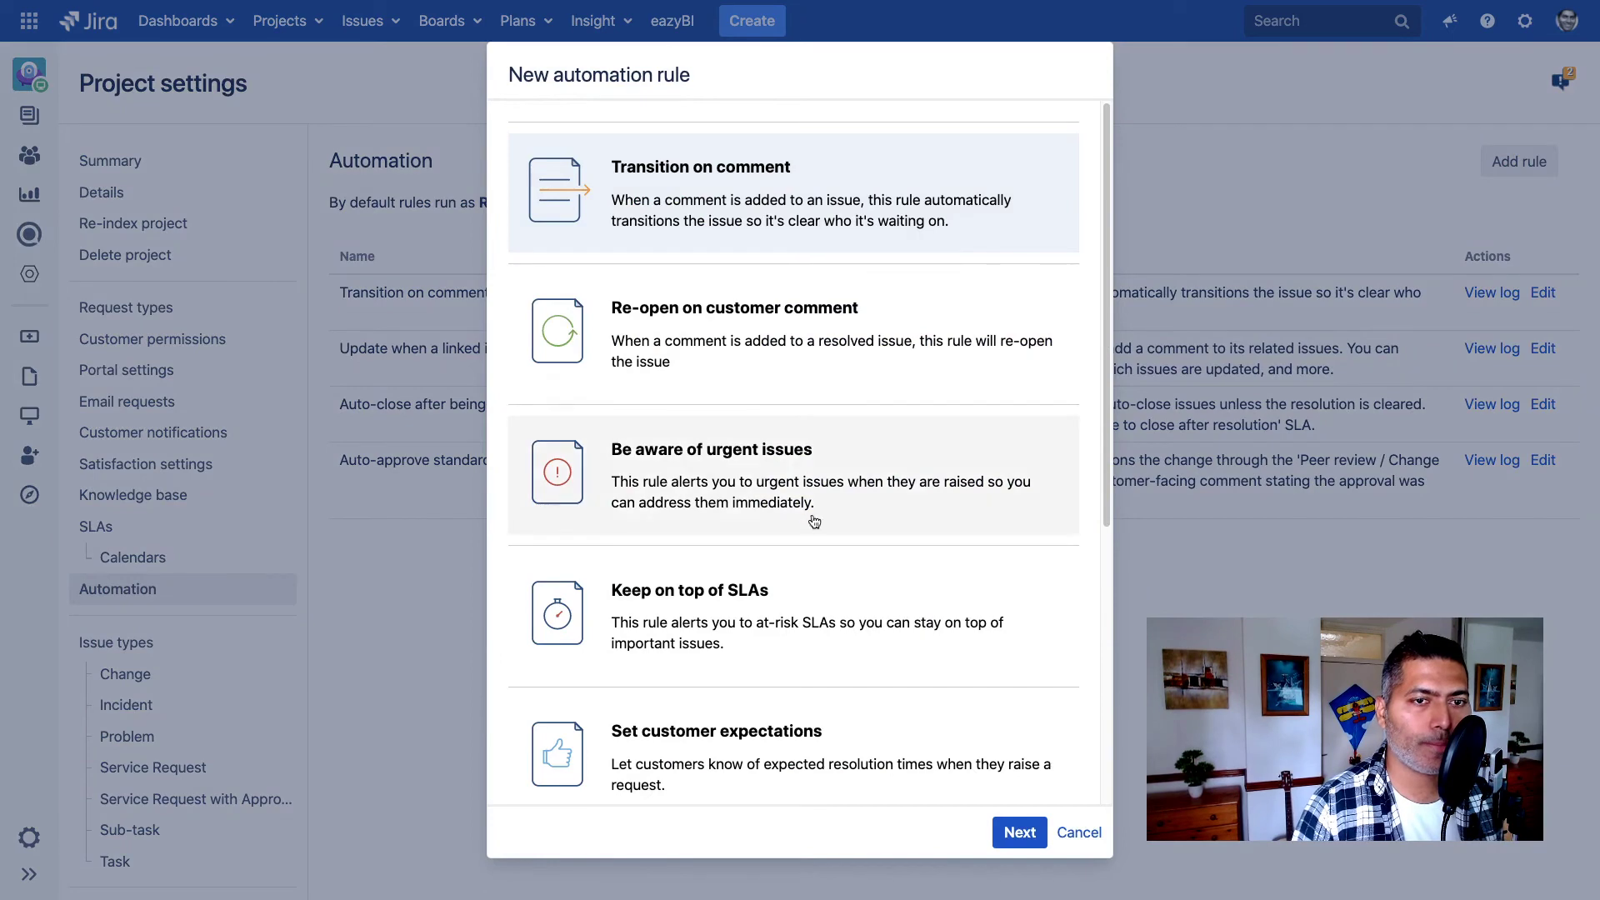
pyautogui.scroll(-5, 749, 686)
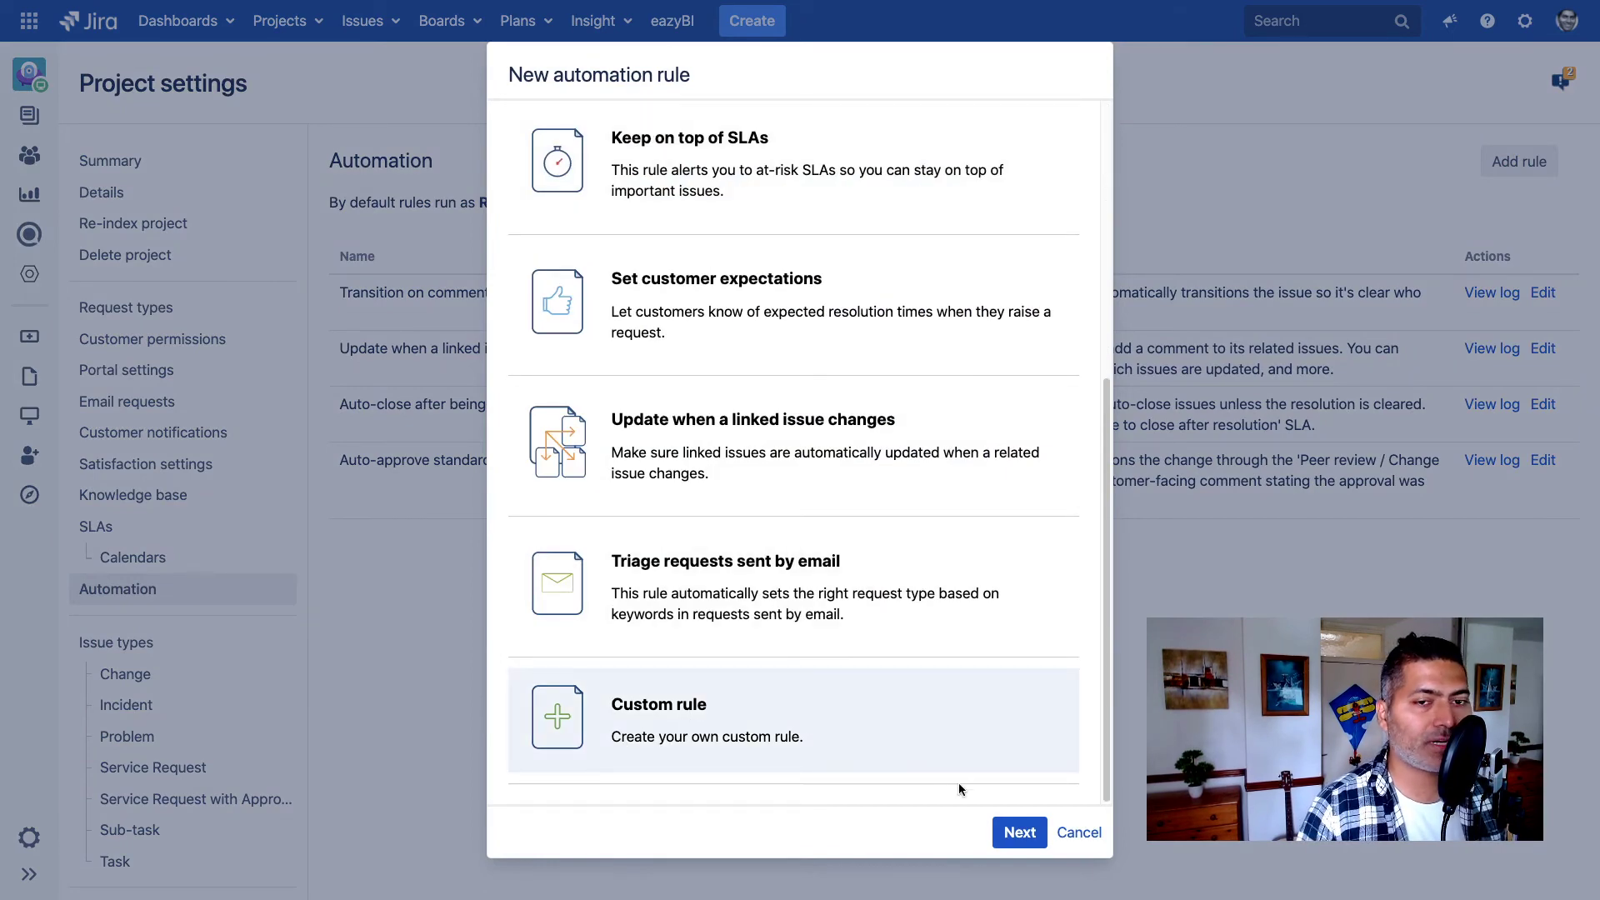
pyautogui.click(1005, 828)
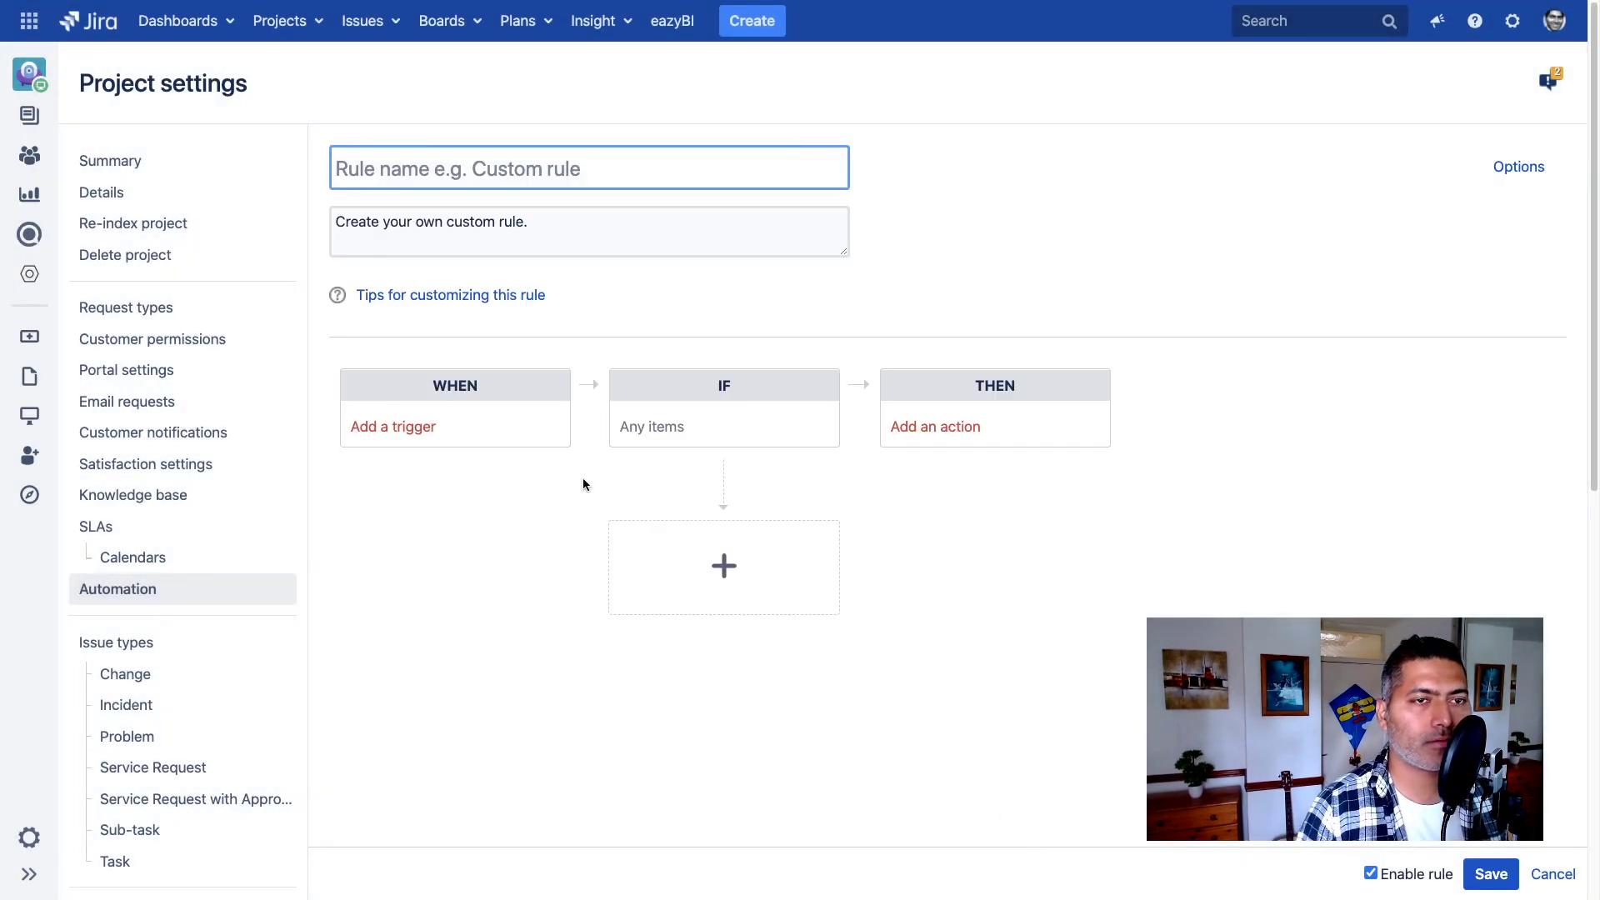
pyautogui.click(399, 434)
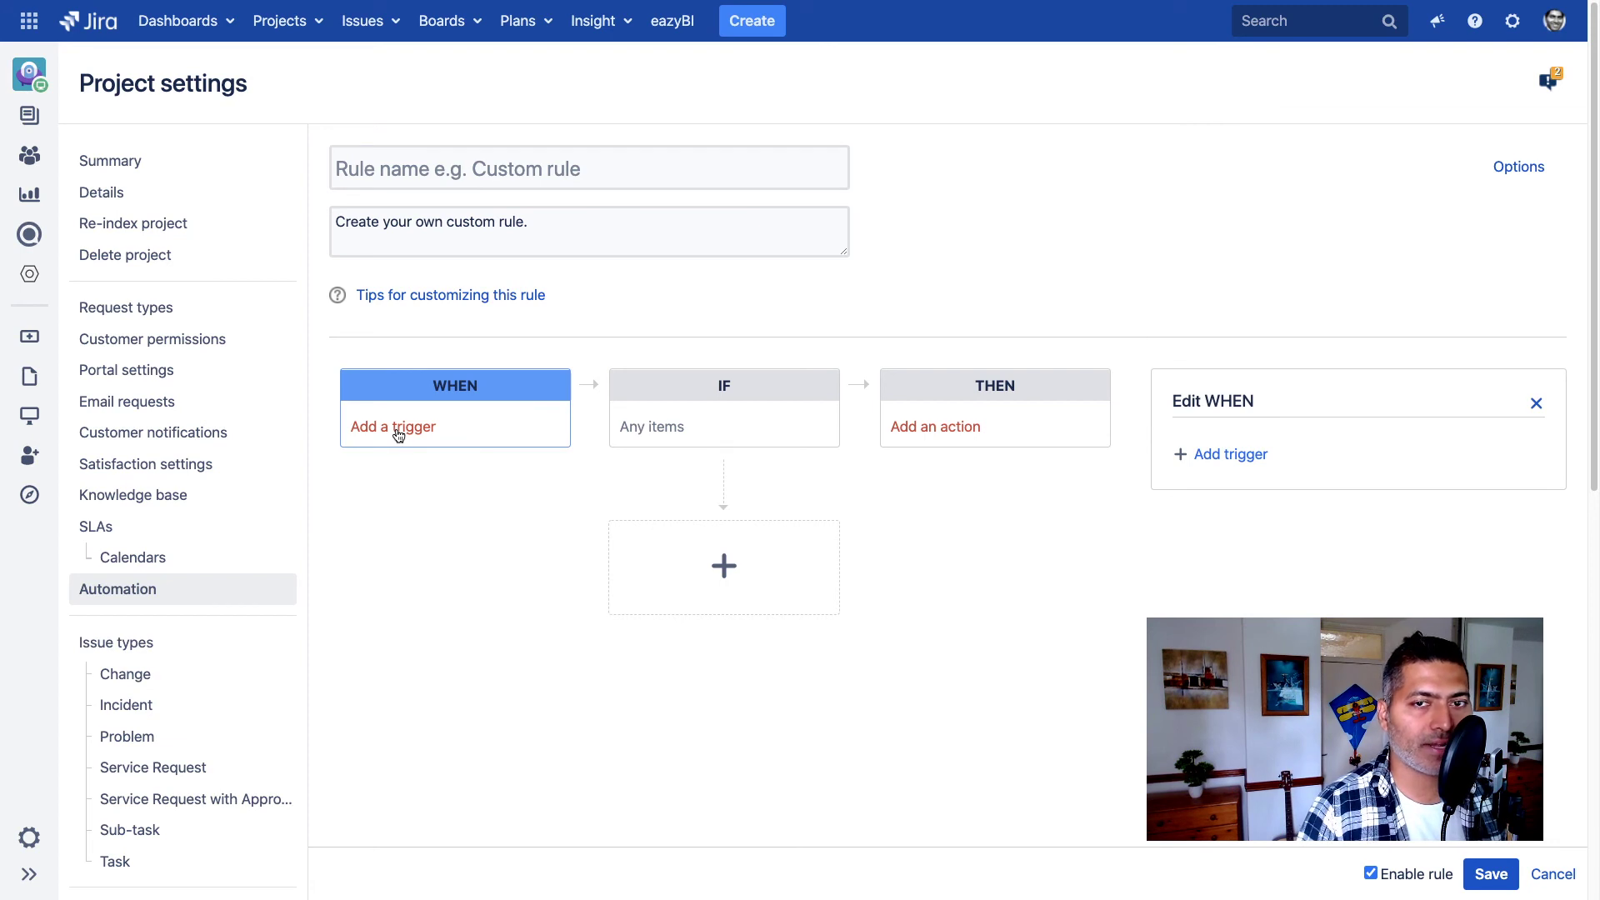
pyautogui.click(1247, 459)
pyautogui.click(1244, 455)
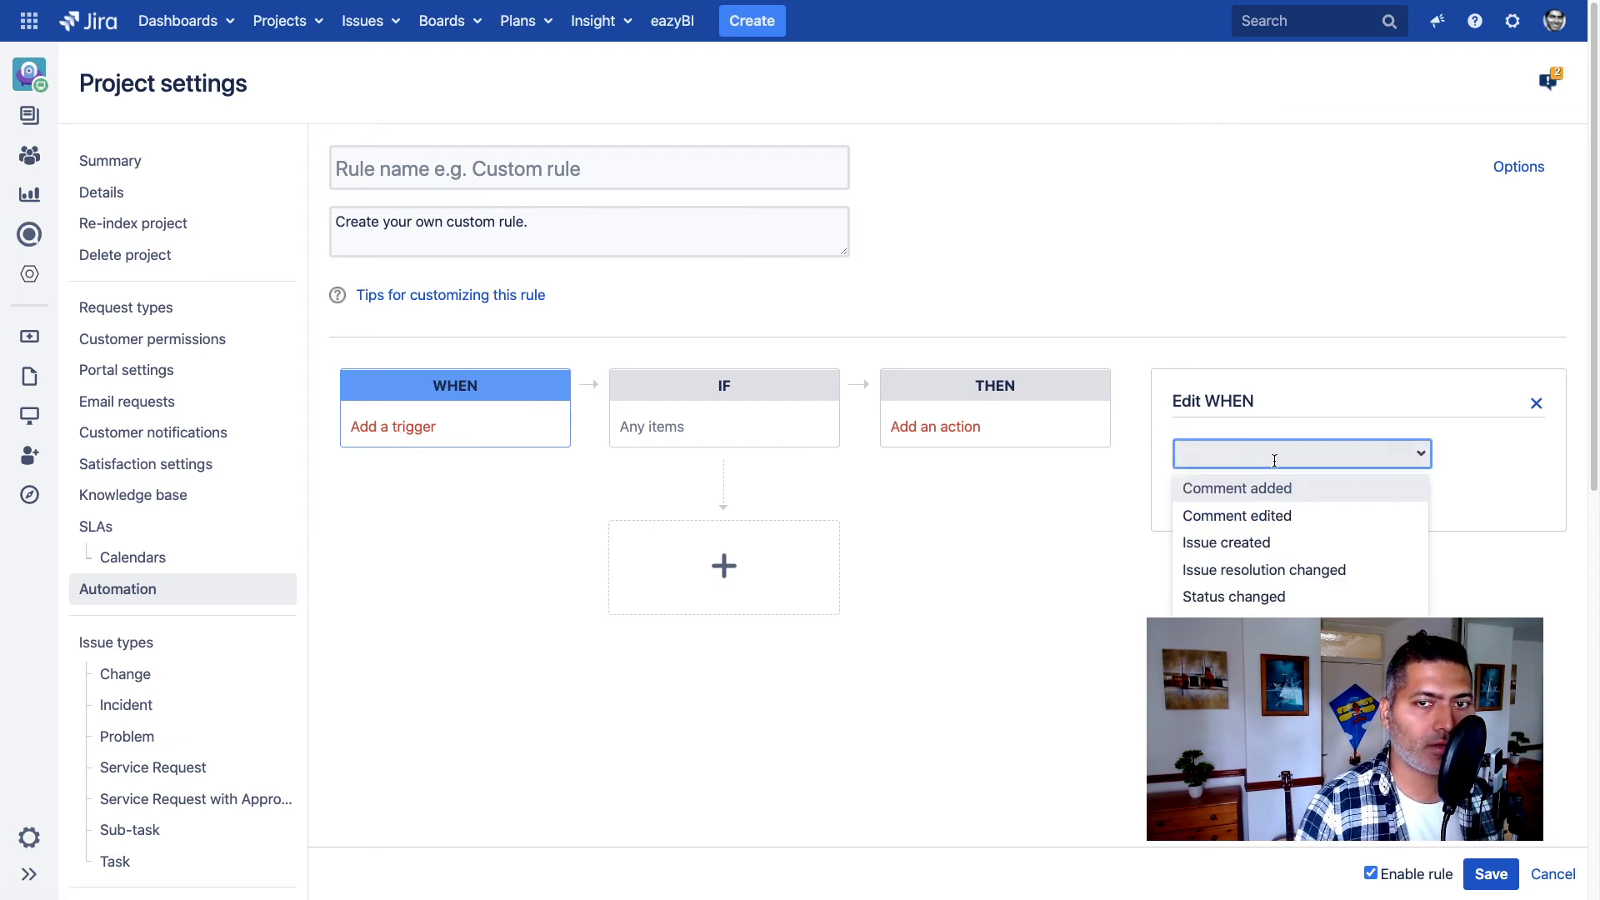
pyautogui.click(1265, 551)
pyautogui.click(1199, 491)
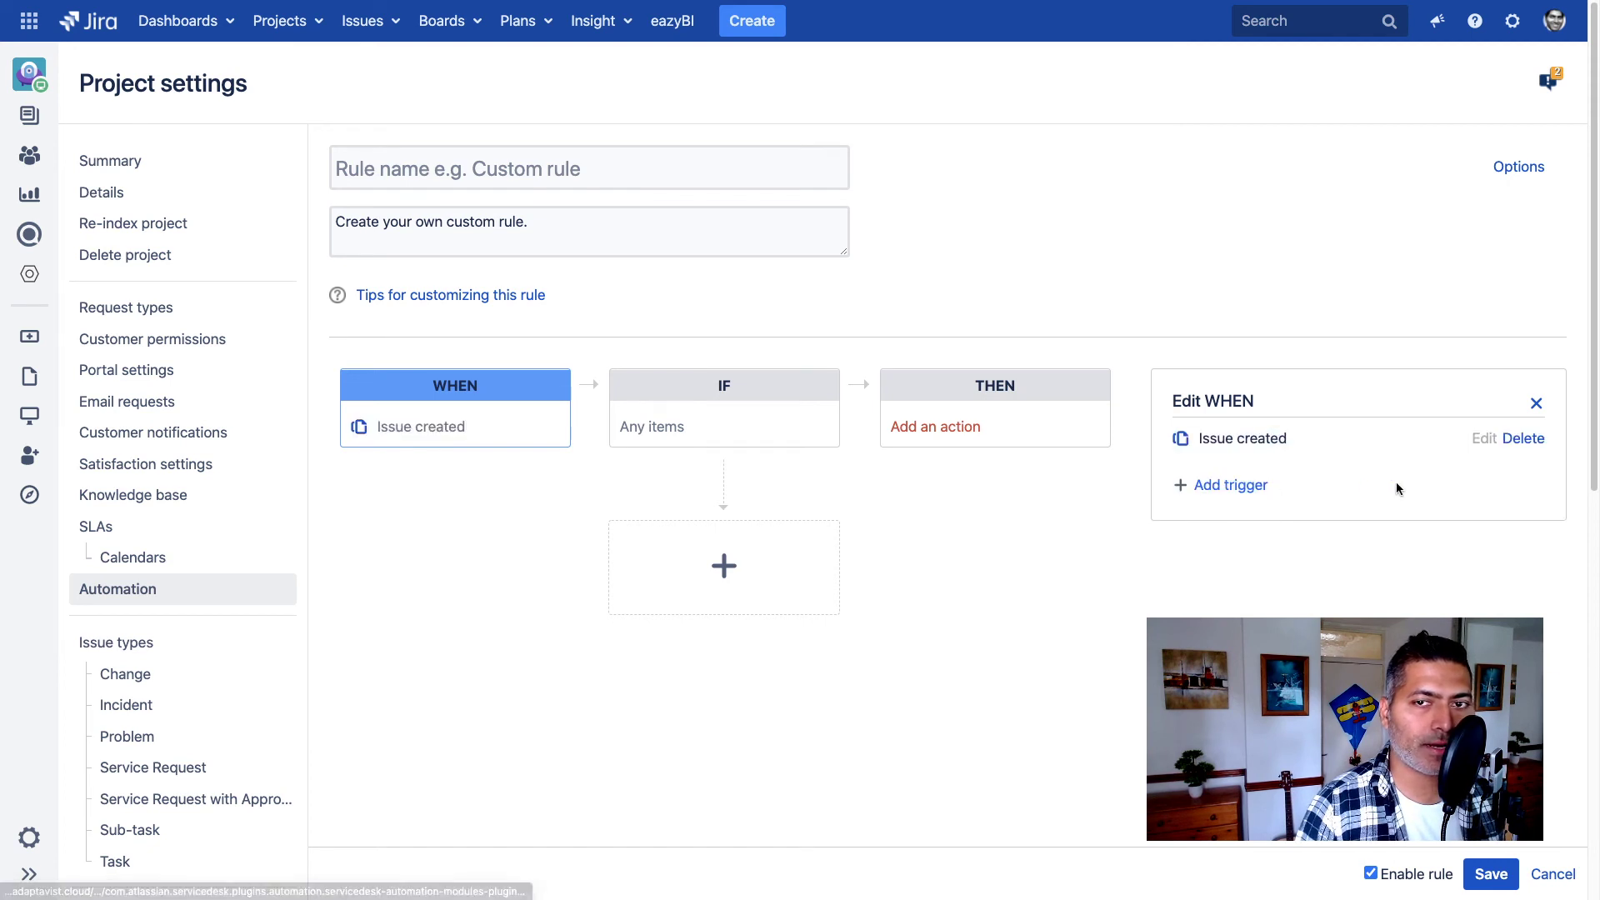
# Step: Add an Issue matches condition under the rule's IF section
pyautogui.click(673, 427)
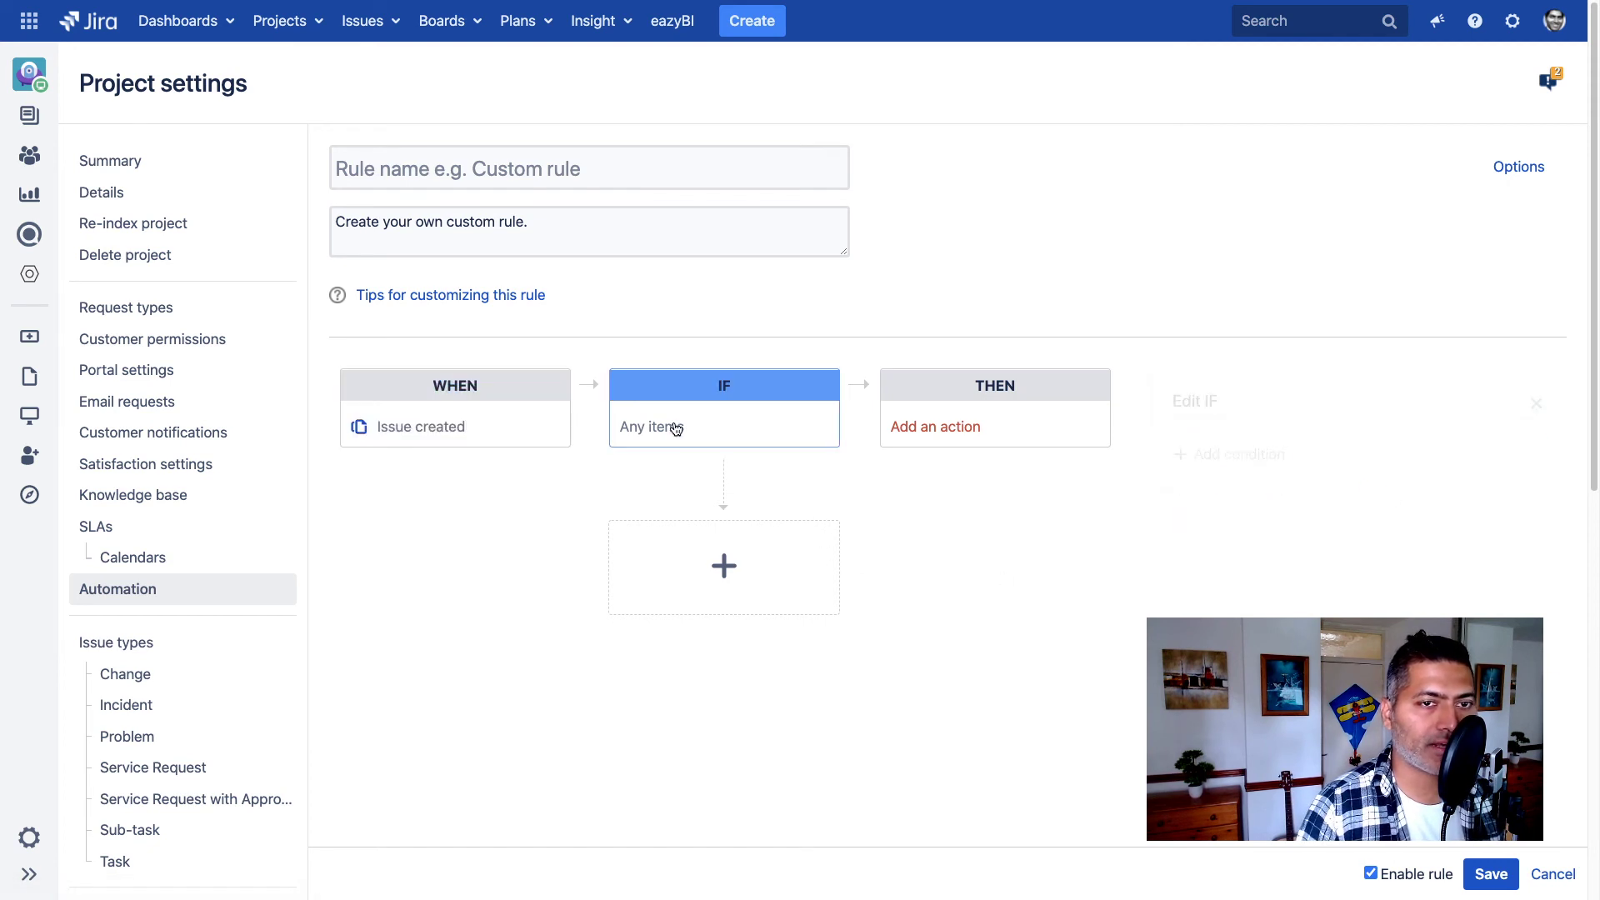
pyautogui.click(1263, 455)
pyautogui.click(1267, 454)
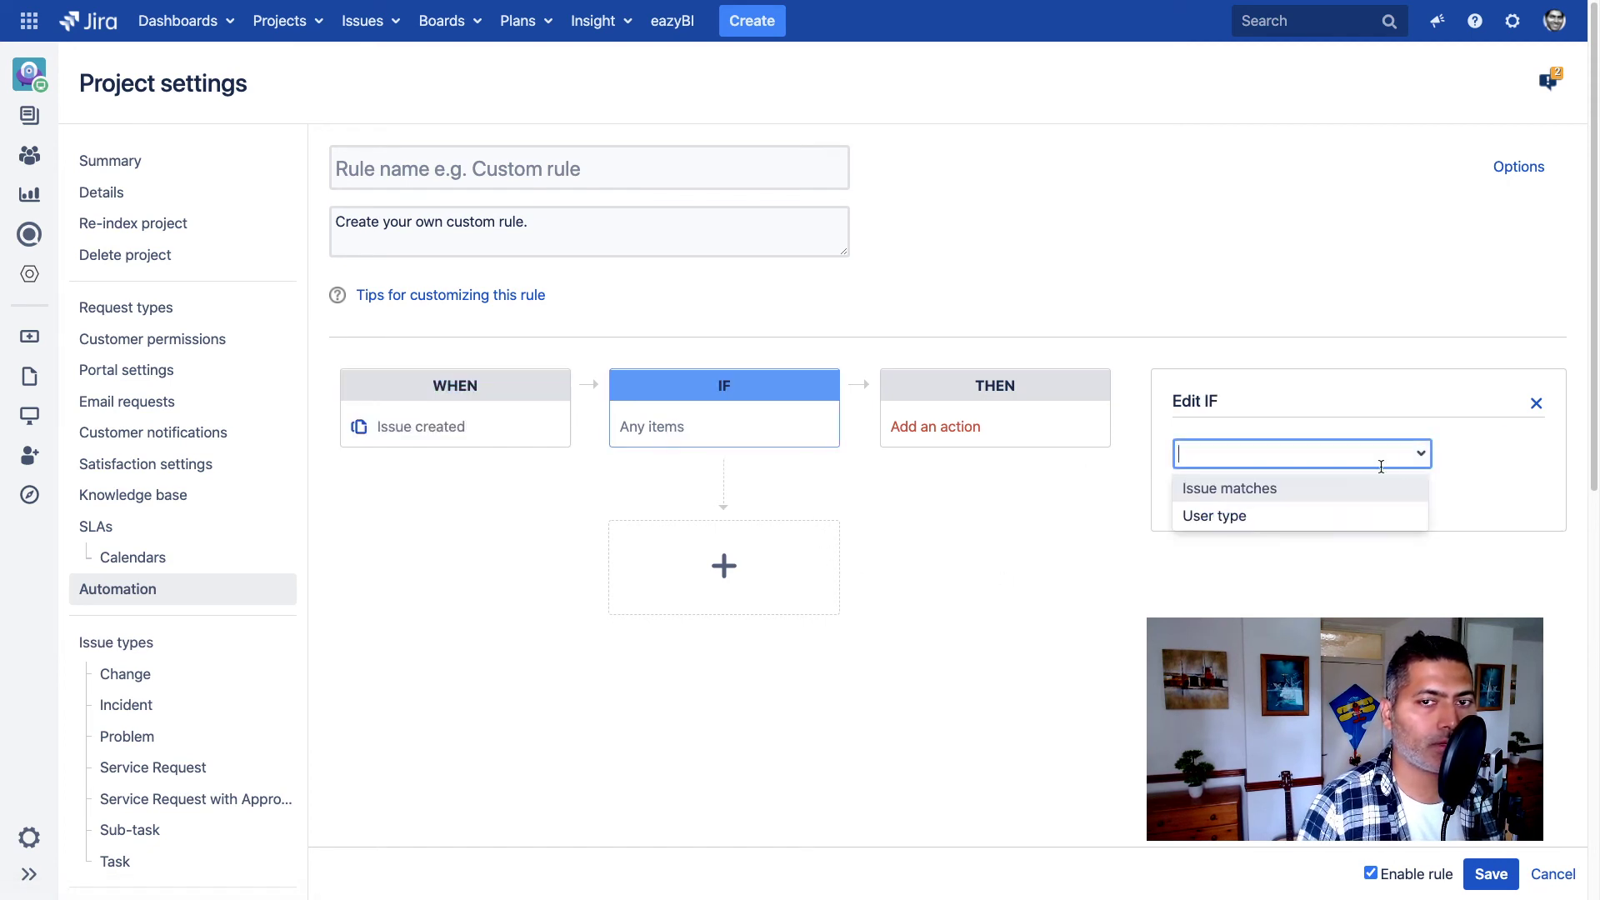
pyautogui.click(1232, 489)
pyautogui.click(1210, 498)
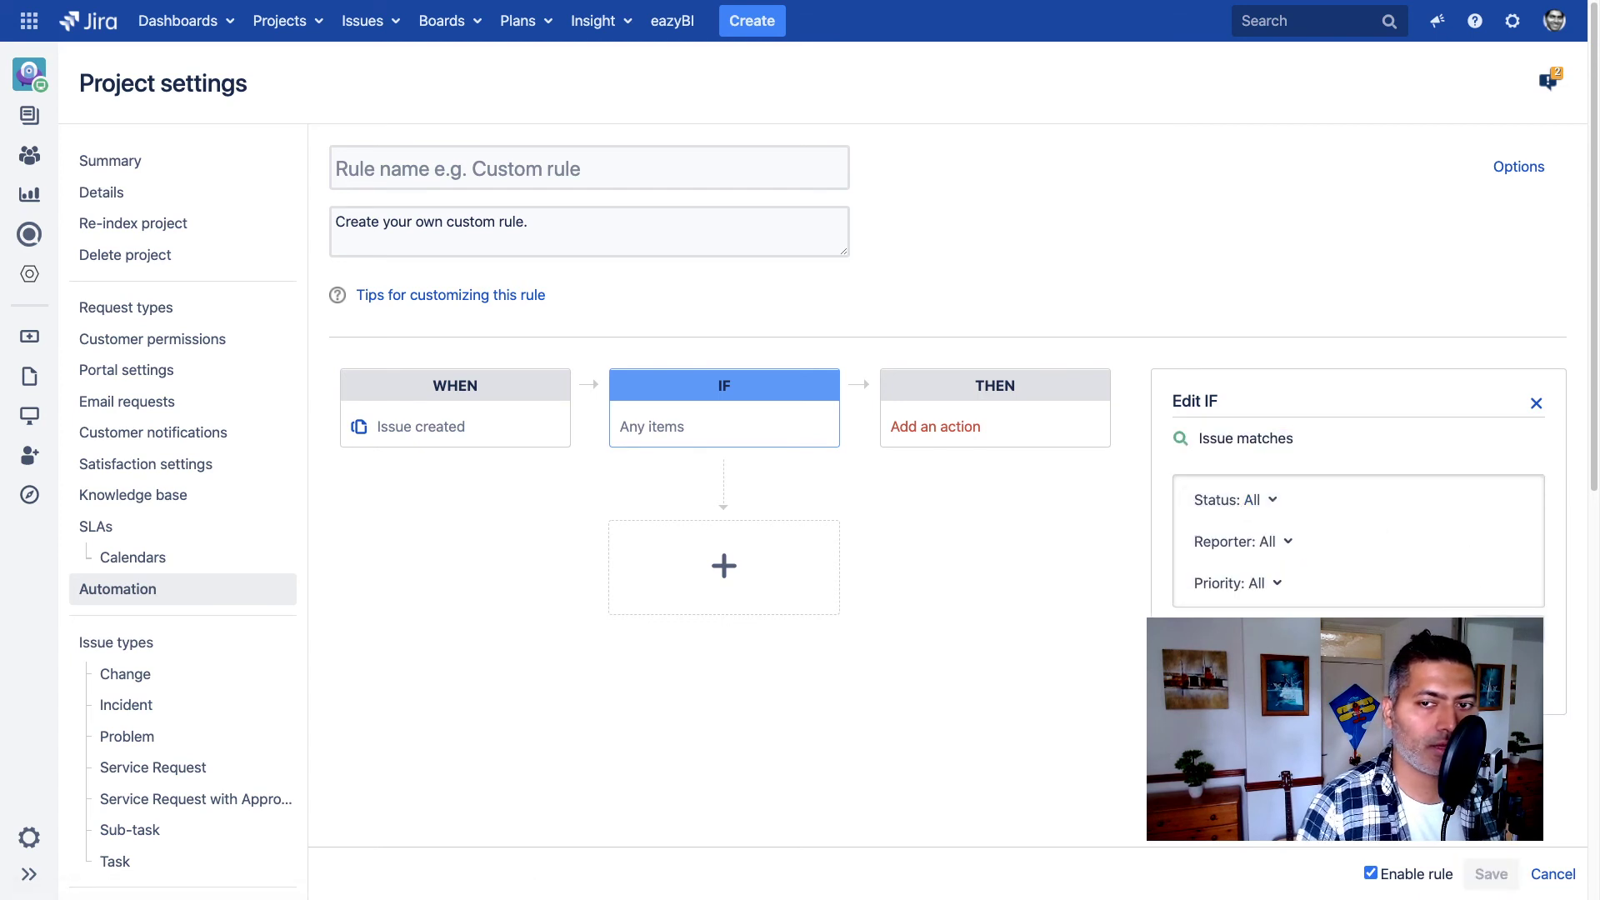
# Step: Filter the condition by Type = Incident and view it as the advanced query issuetype = Incident
pyautogui.click(1508, 631)
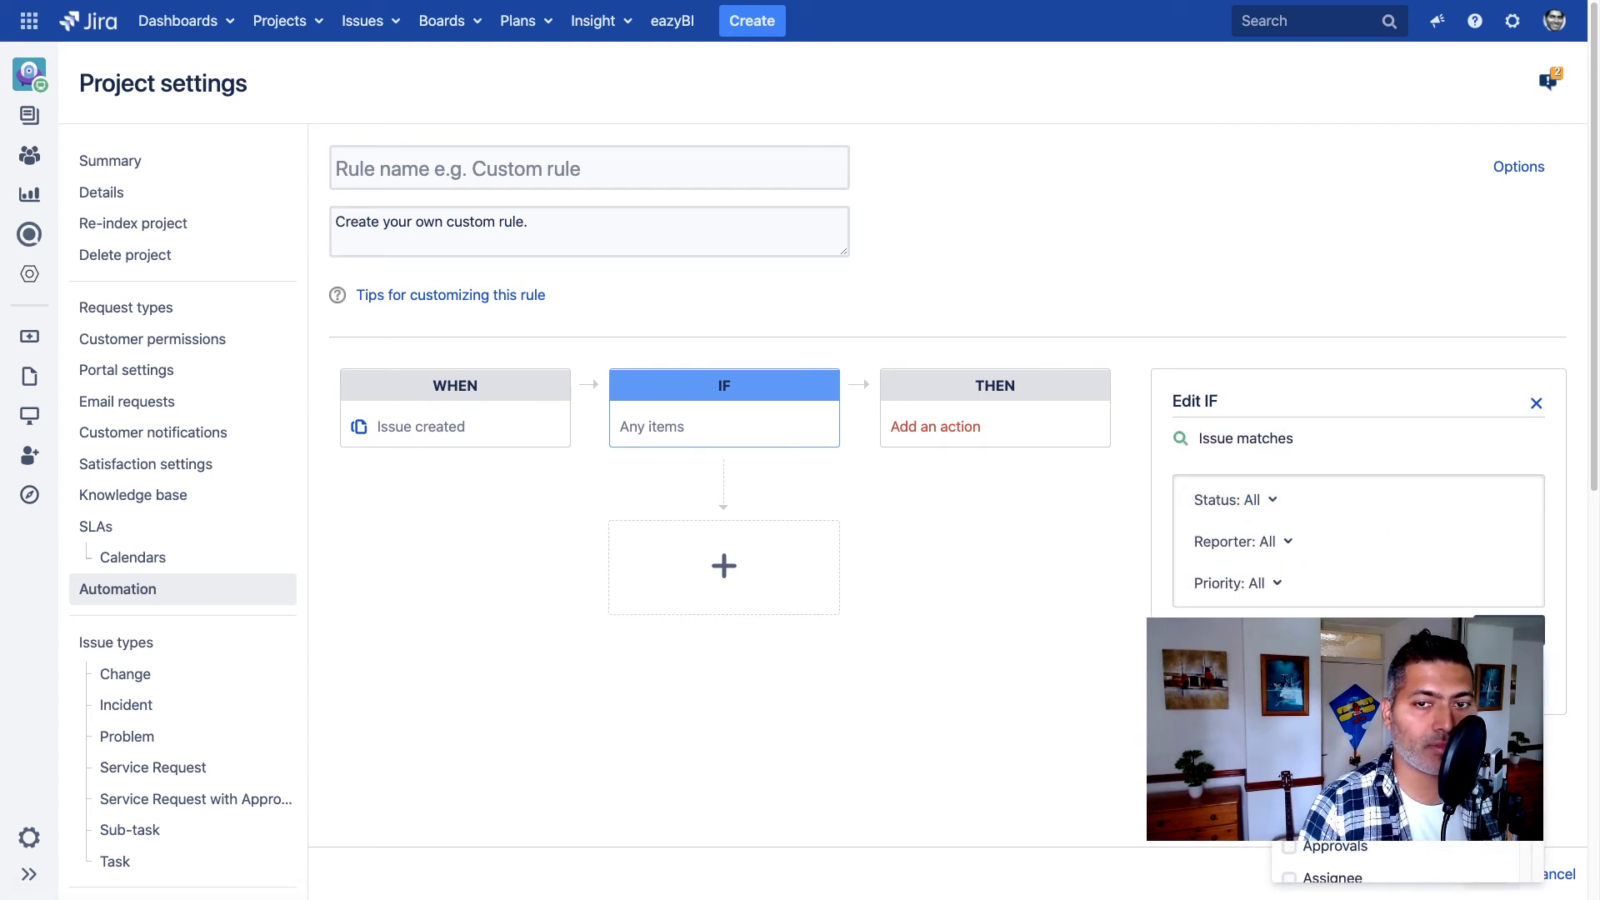
pyautogui.write('type')
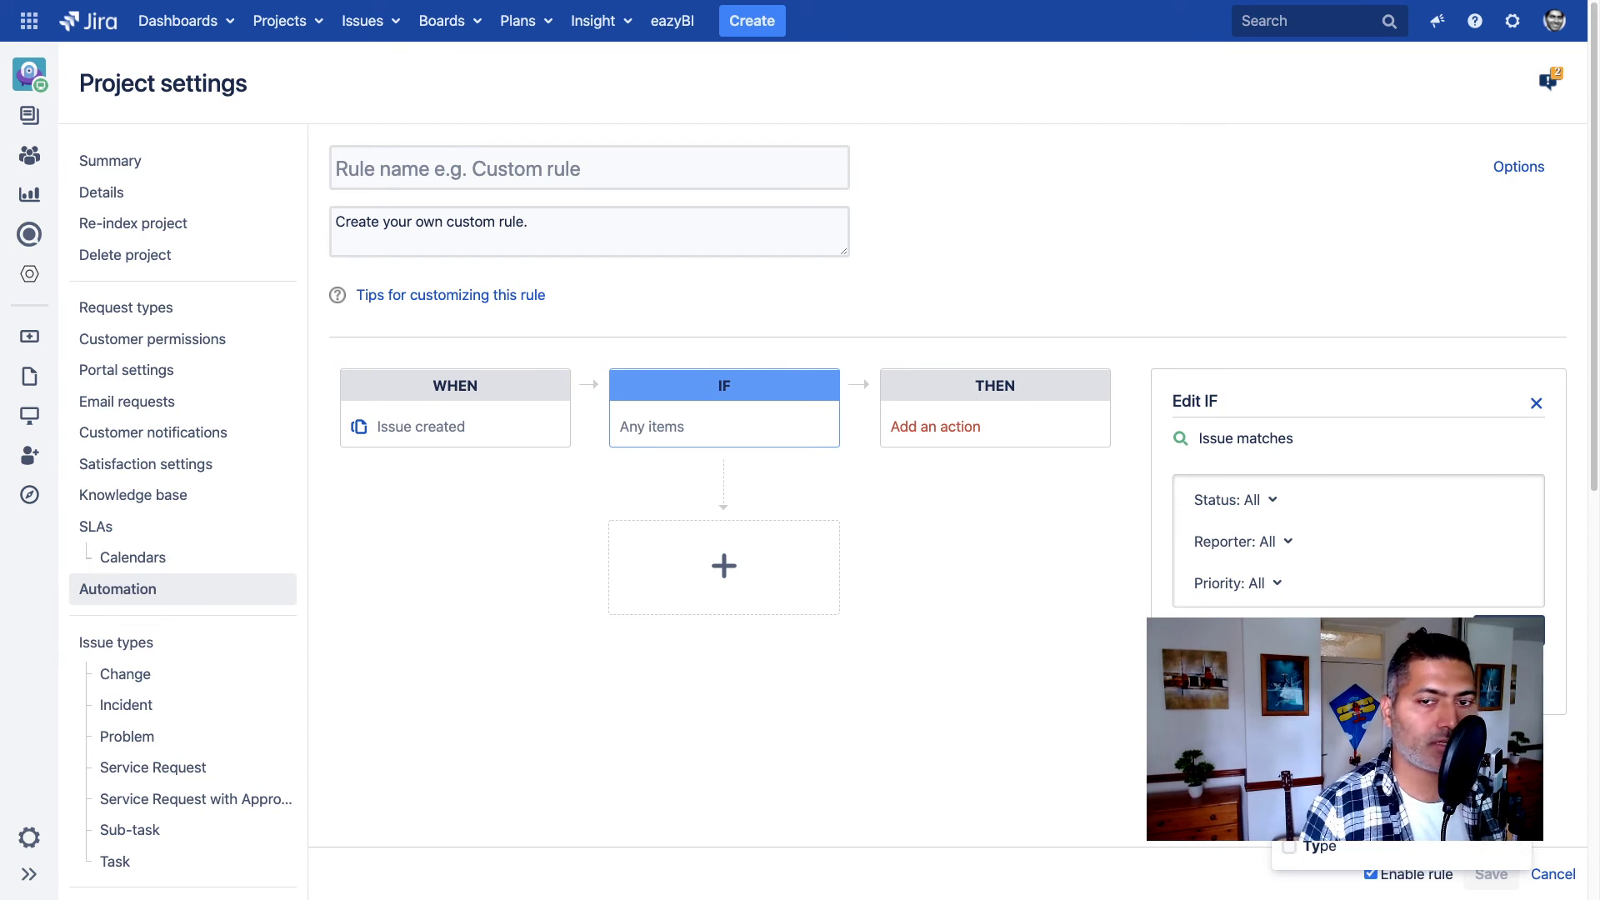
pyautogui.press('Return')
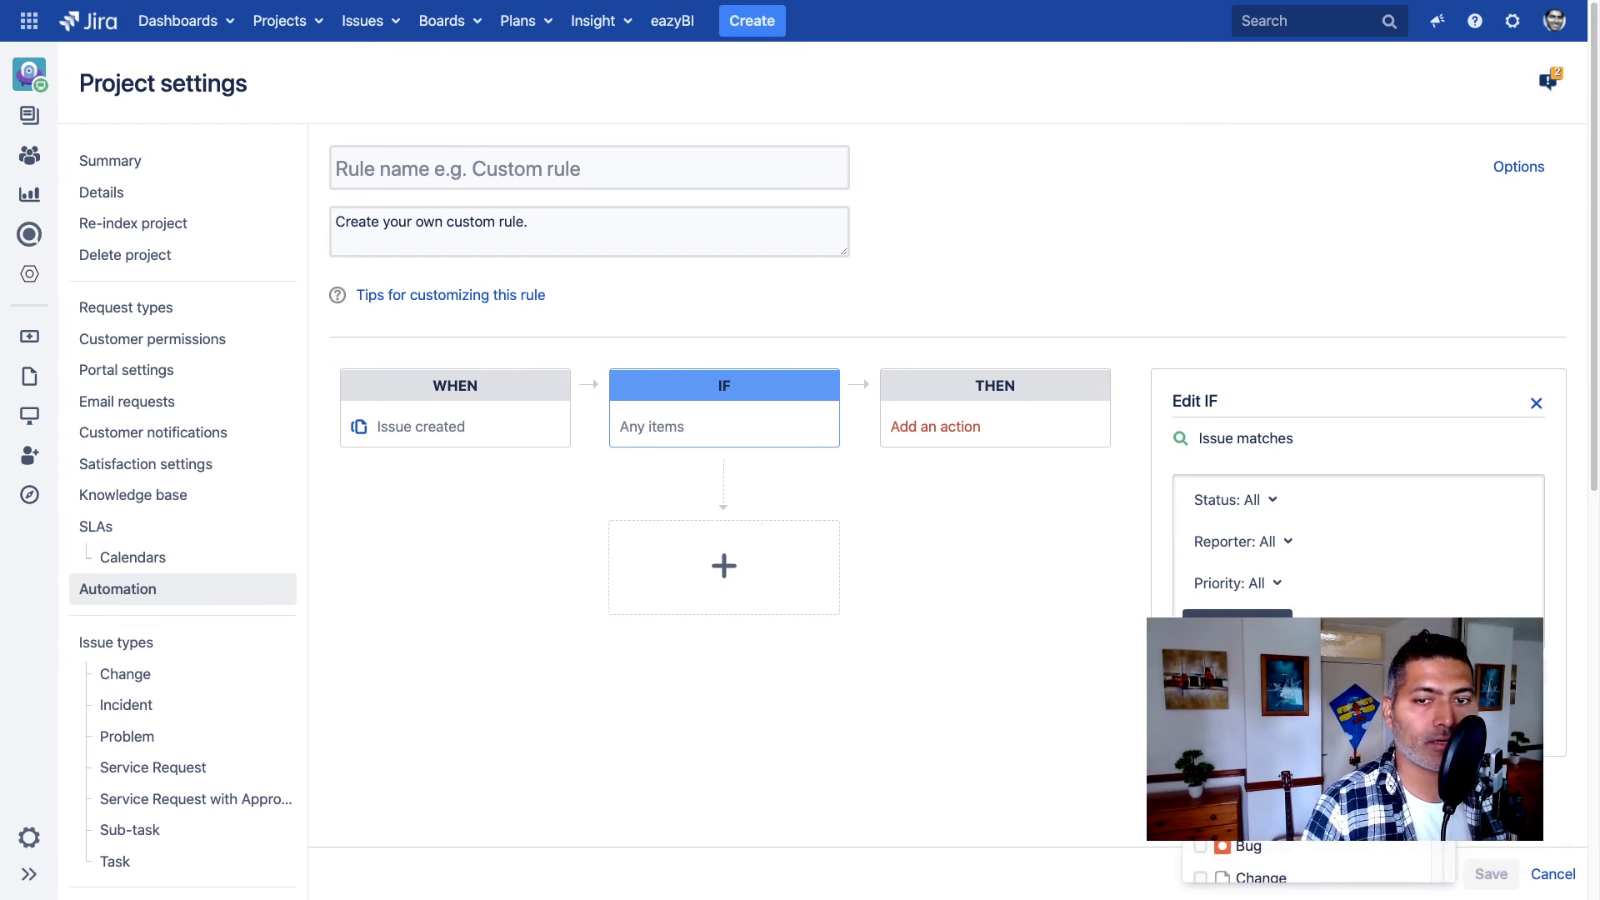
pyautogui.scroll(-1, 1316, 862)
pyautogui.scroll(-2, 1214, 852)
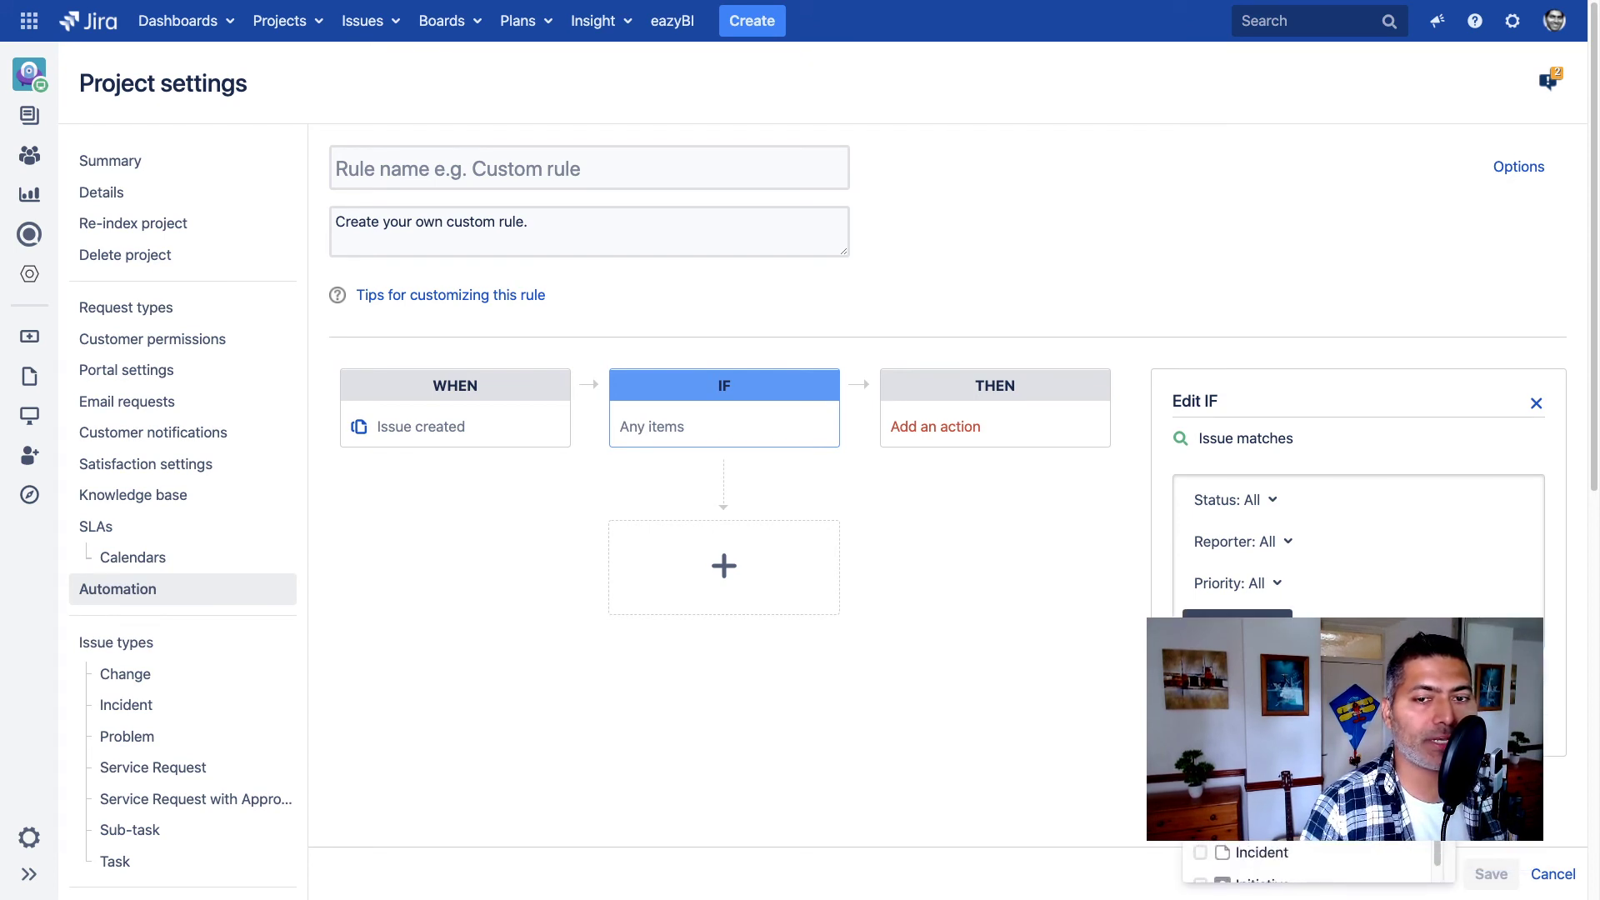
pyautogui.click(1210, 852)
pyautogui.click(1097, 746)
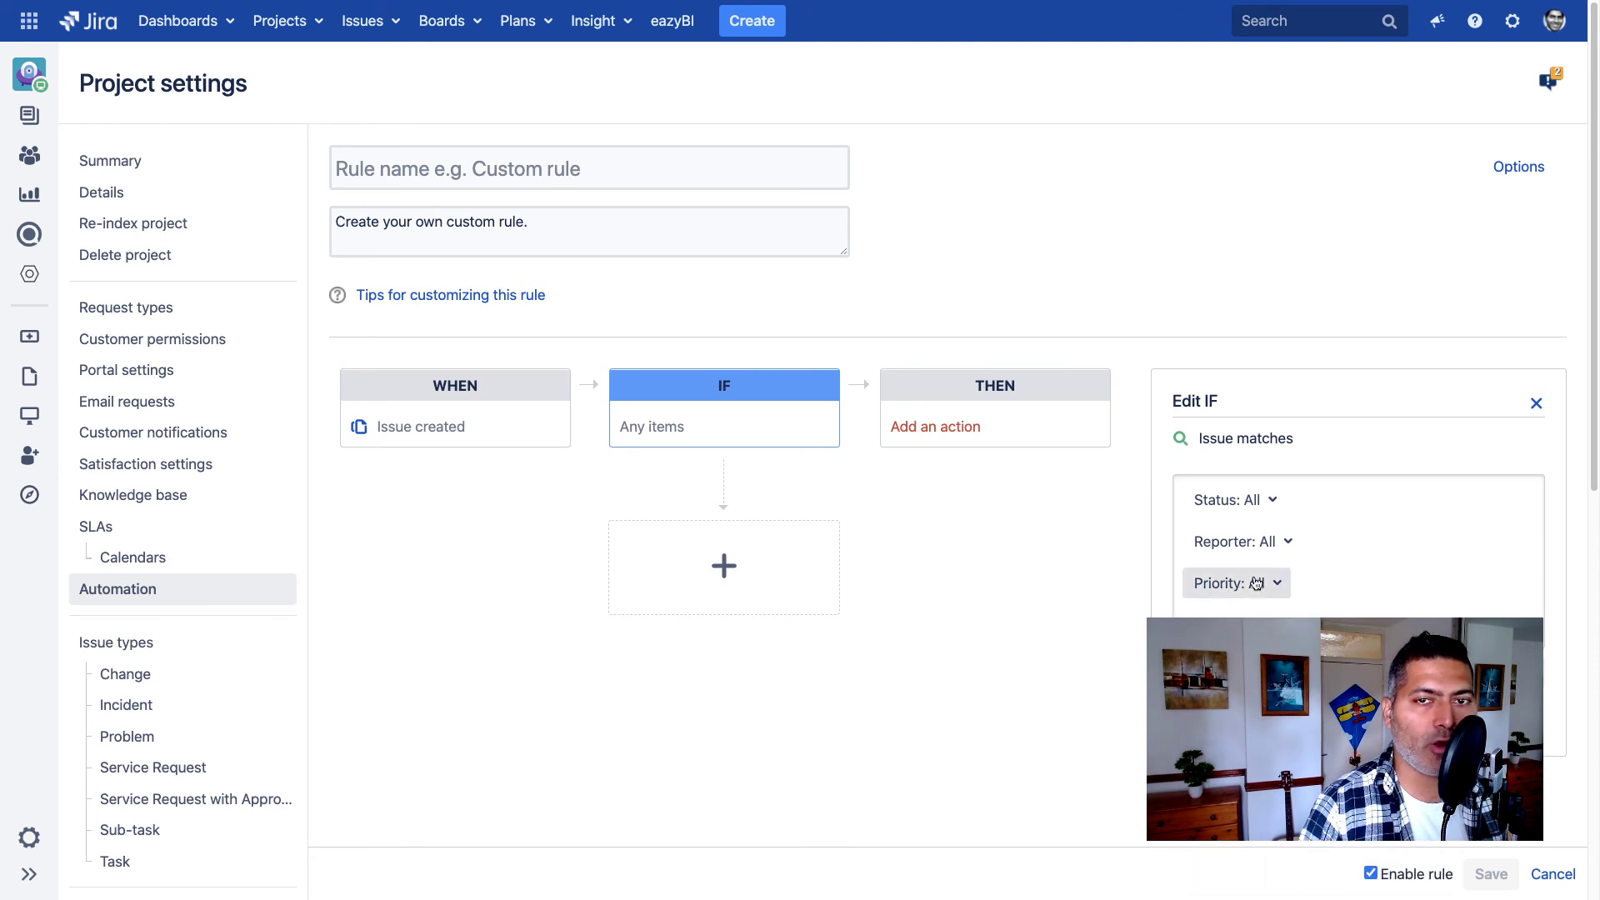
pyautogui.click(1204, 658)
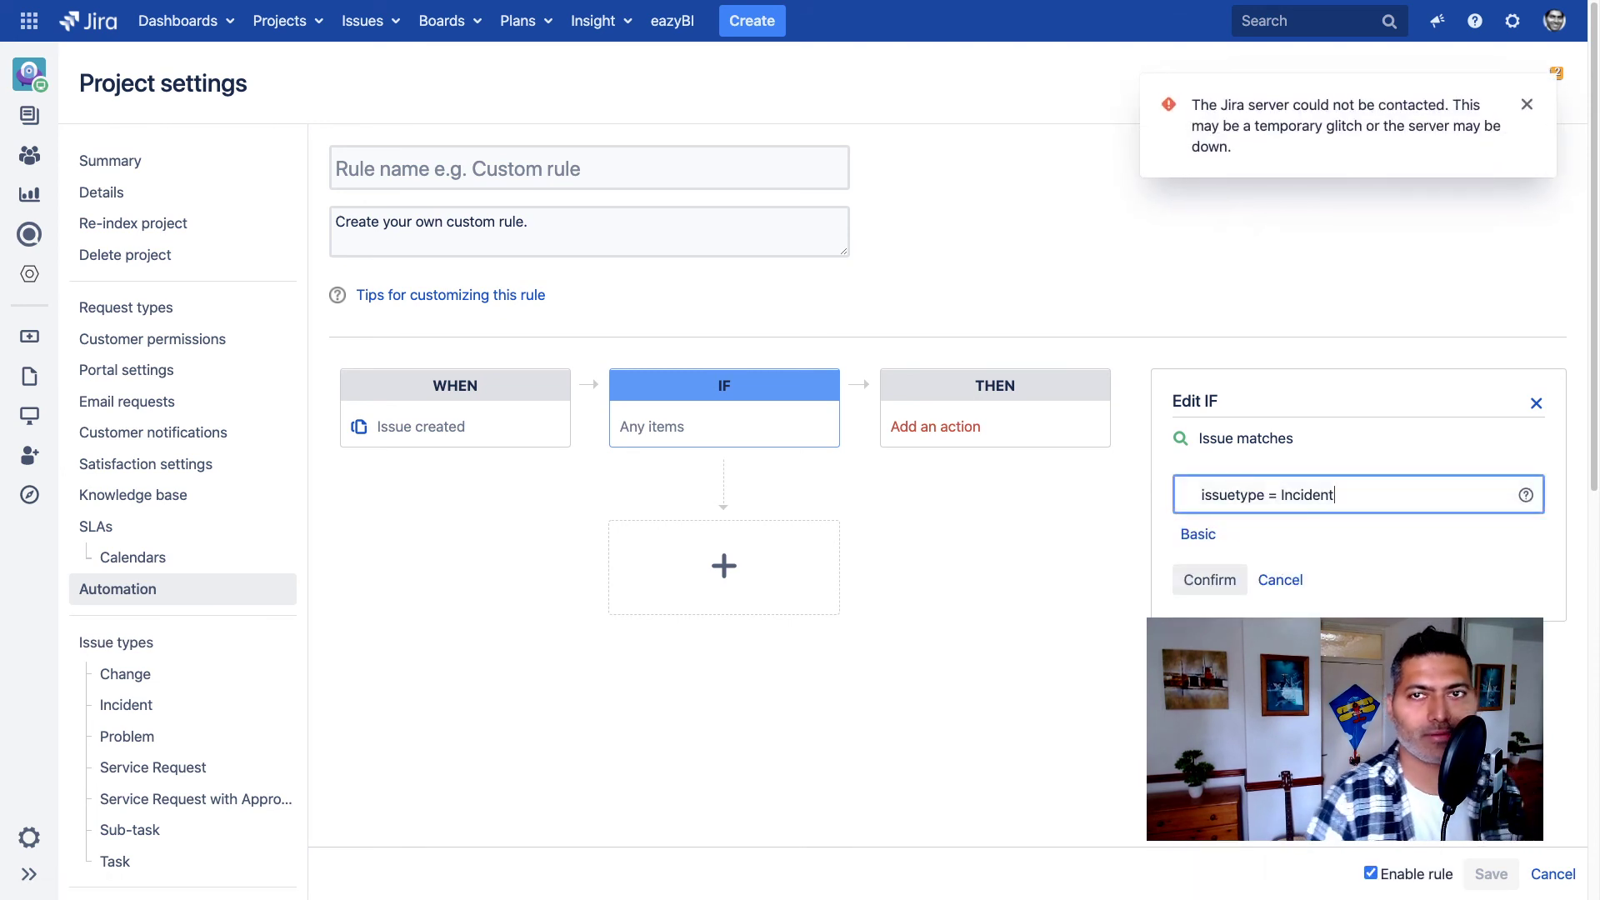